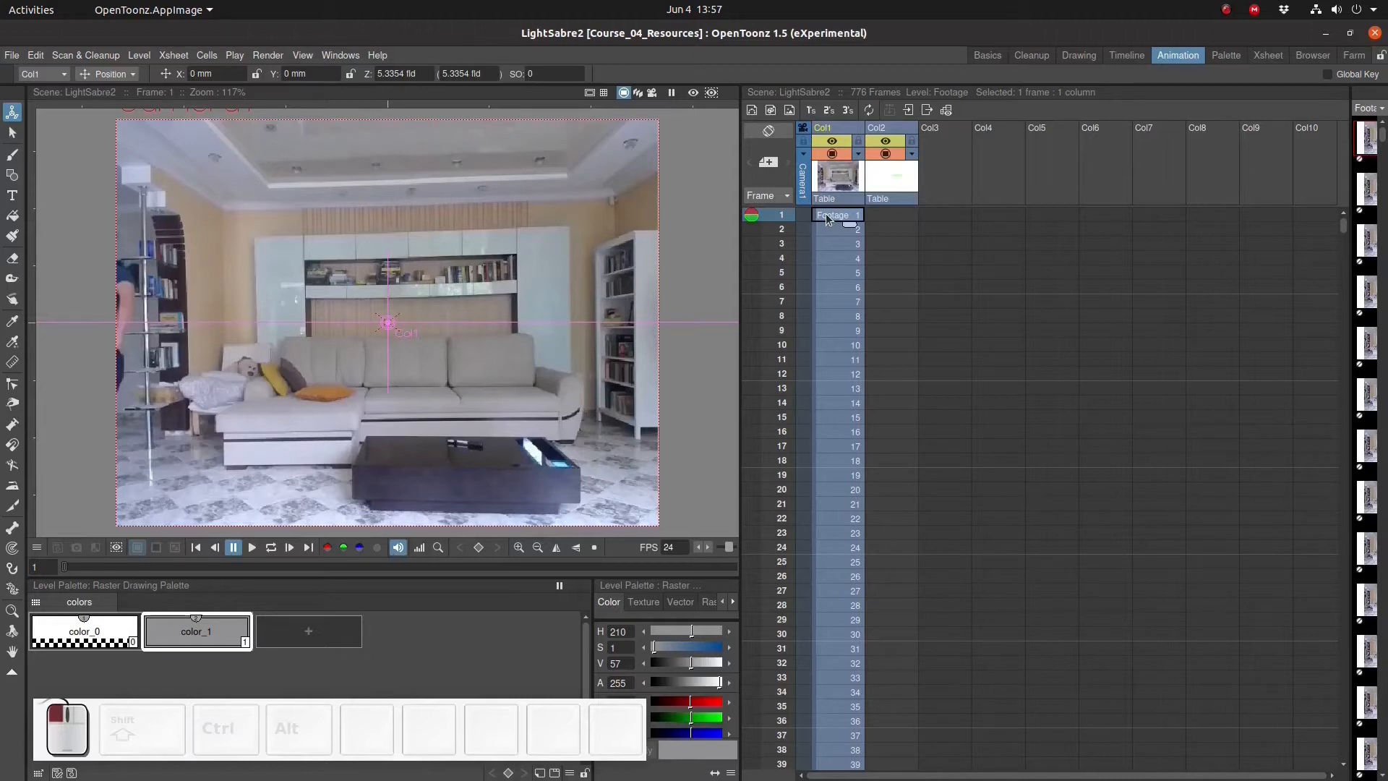
- Open the Output Settings and set the end frame to 1
{"action": "left_click", "coordinate": [266, 62]}
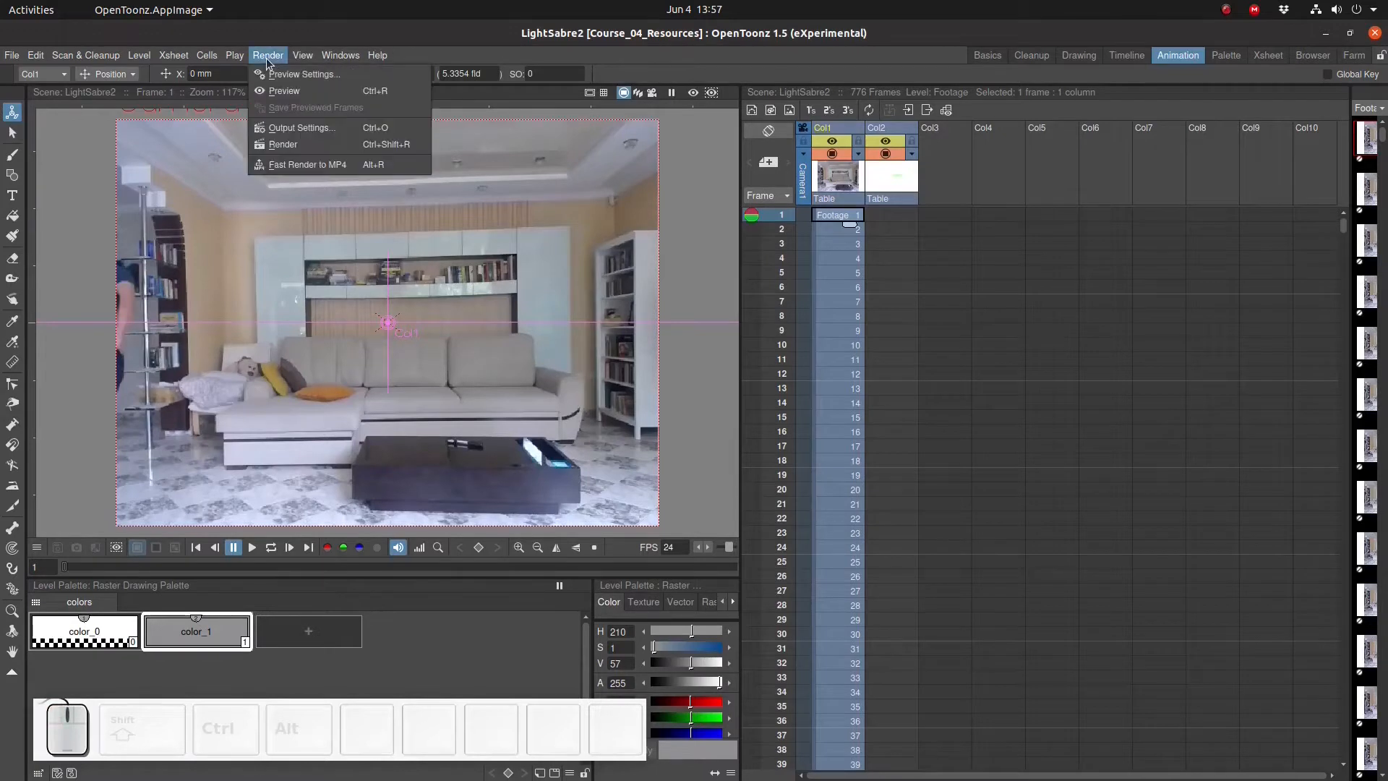
{"action": "left_click", "coordinate": [283, 127]}
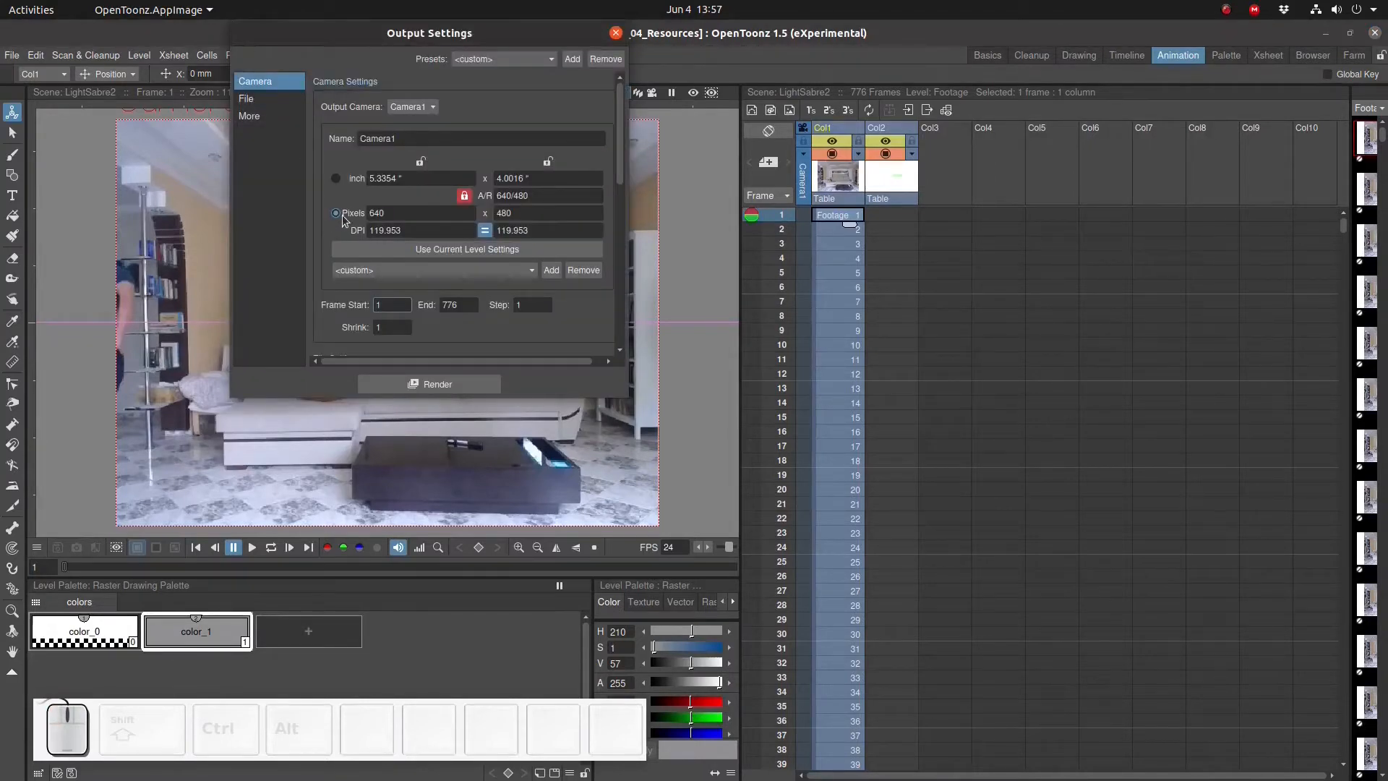
{"action": "left_click", "coordinate": [461, 304]}
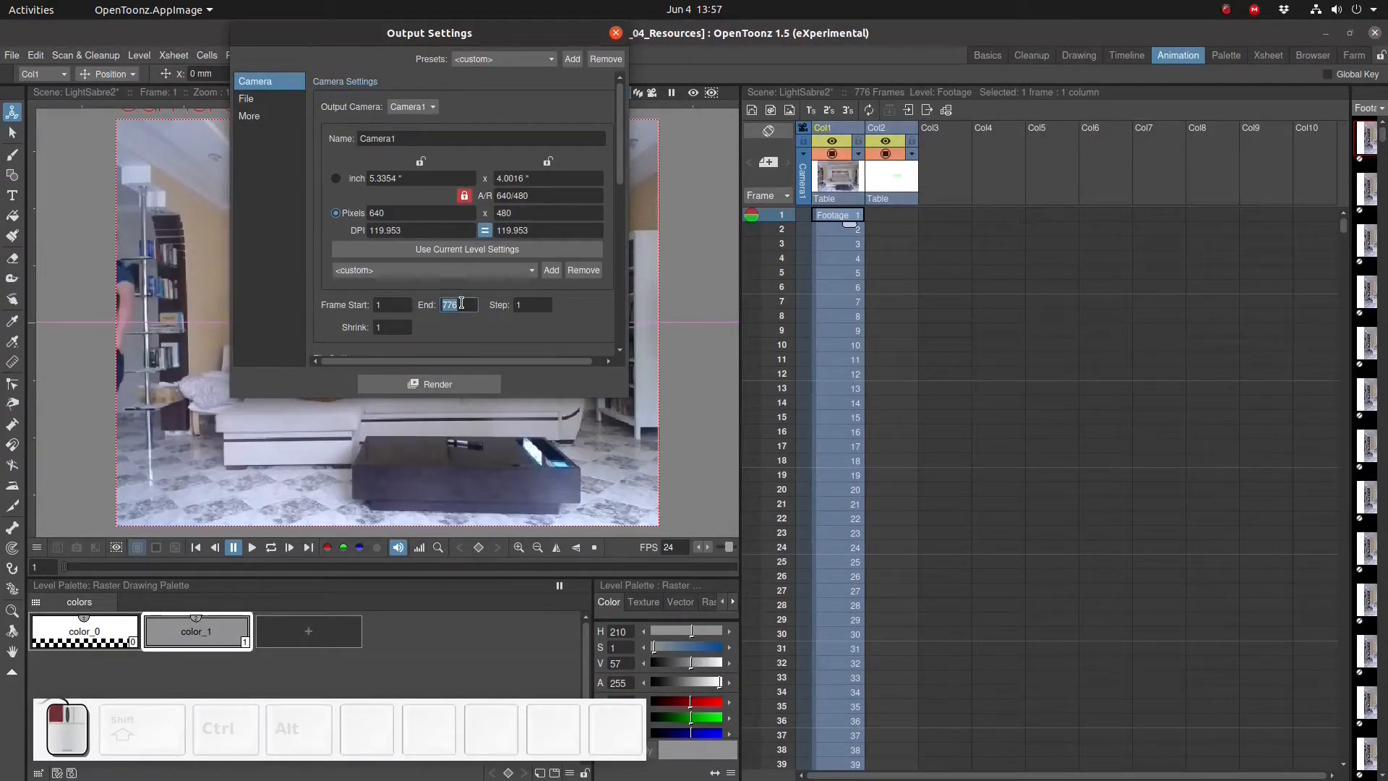
{"action": "type", "text": "1"}
- Name the output file LightSabre2_initial, render the frame, and close the flipbook preview
{"action": "left_click", "coordinate": [249, 98]}
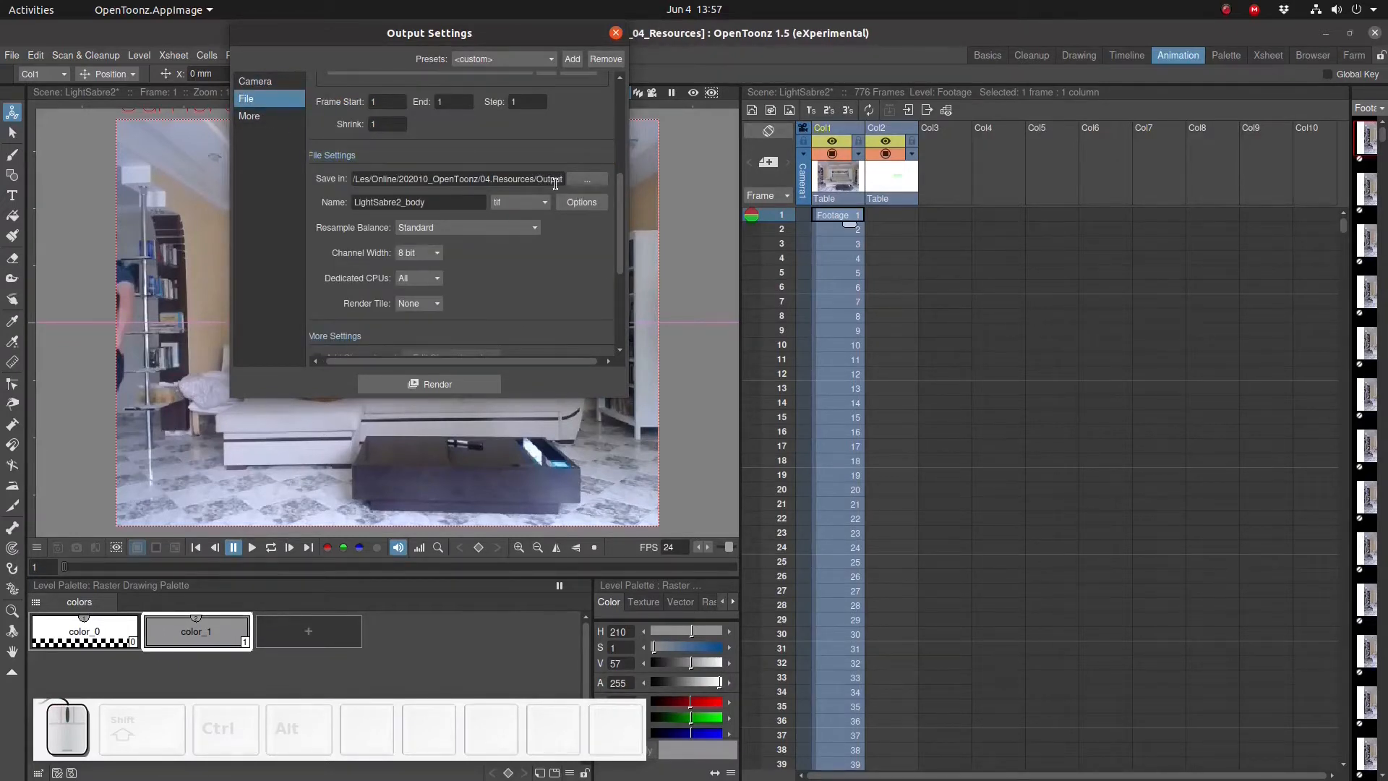
{"action": "double_click", "coordinate": [416, 201]}
{"action": "left_click_drag", "start_coordinate": [405, 202], "coordinate": [456, 204]}
{"action": "type", "text": "initial"}
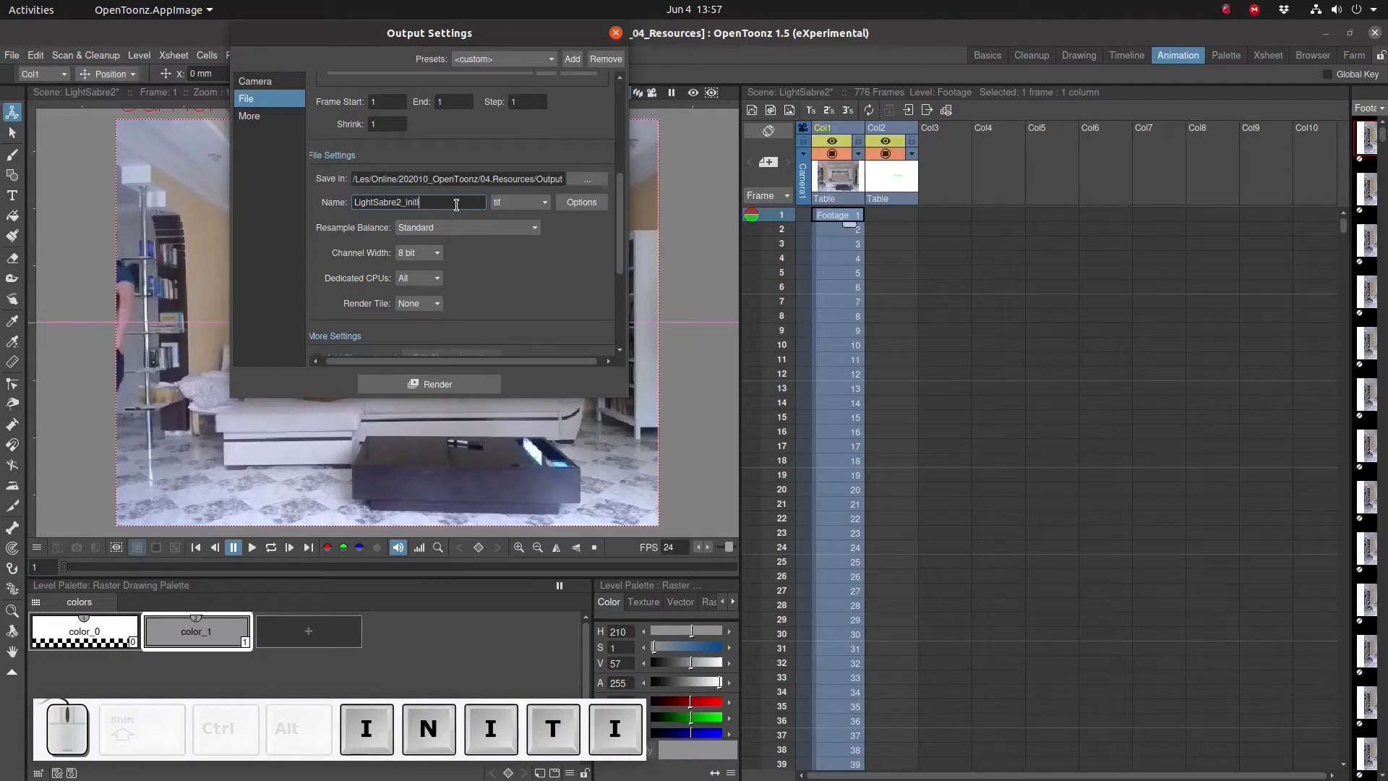
{"action": "left_click", "coordinate": [441, 387]}
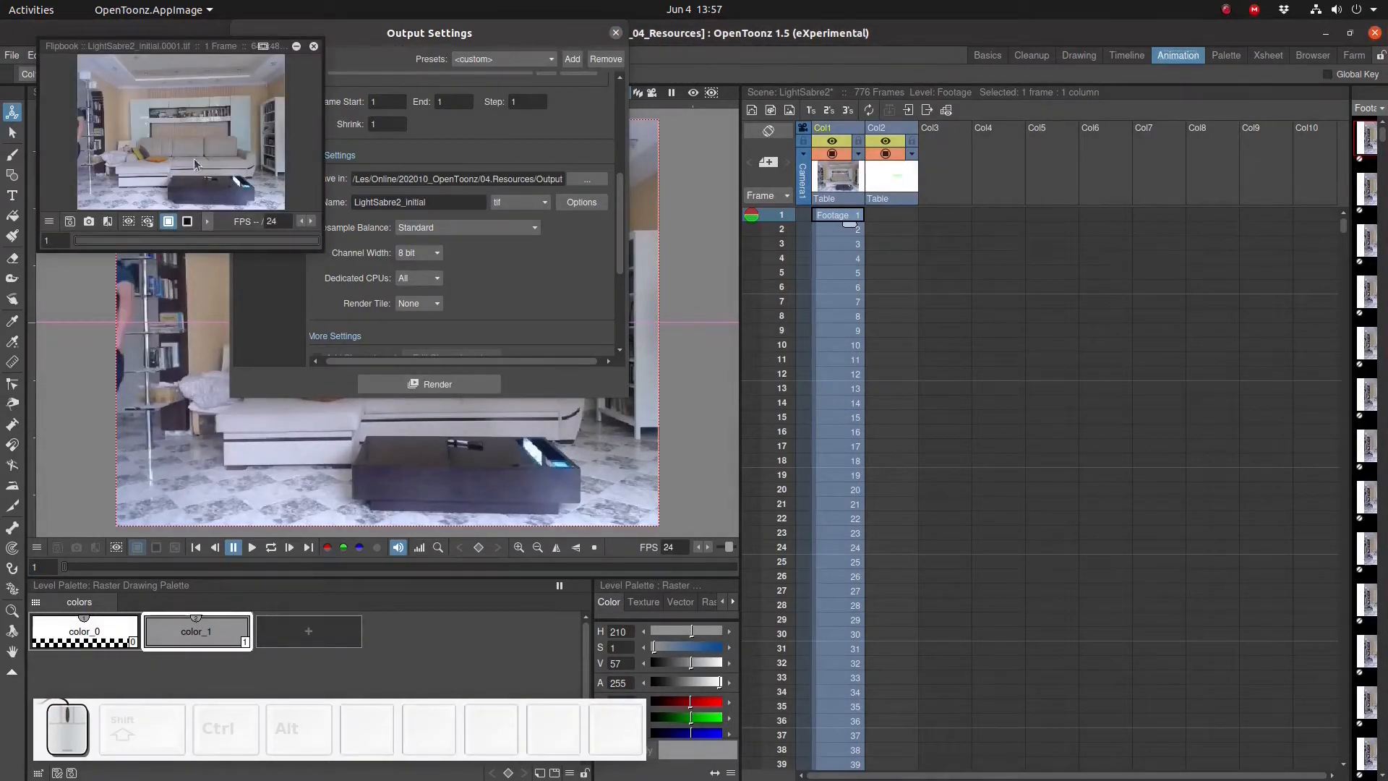
{"action": "left_click", "coordinate": [313, 46]}
- Open the rendered LightSabre2_initial.0001.tif in the file manager to inspect it, then close the Output Settings
{"action": "key", "text": "alt+Tab"}
{"action": "key", "text": "alt+Tab"}
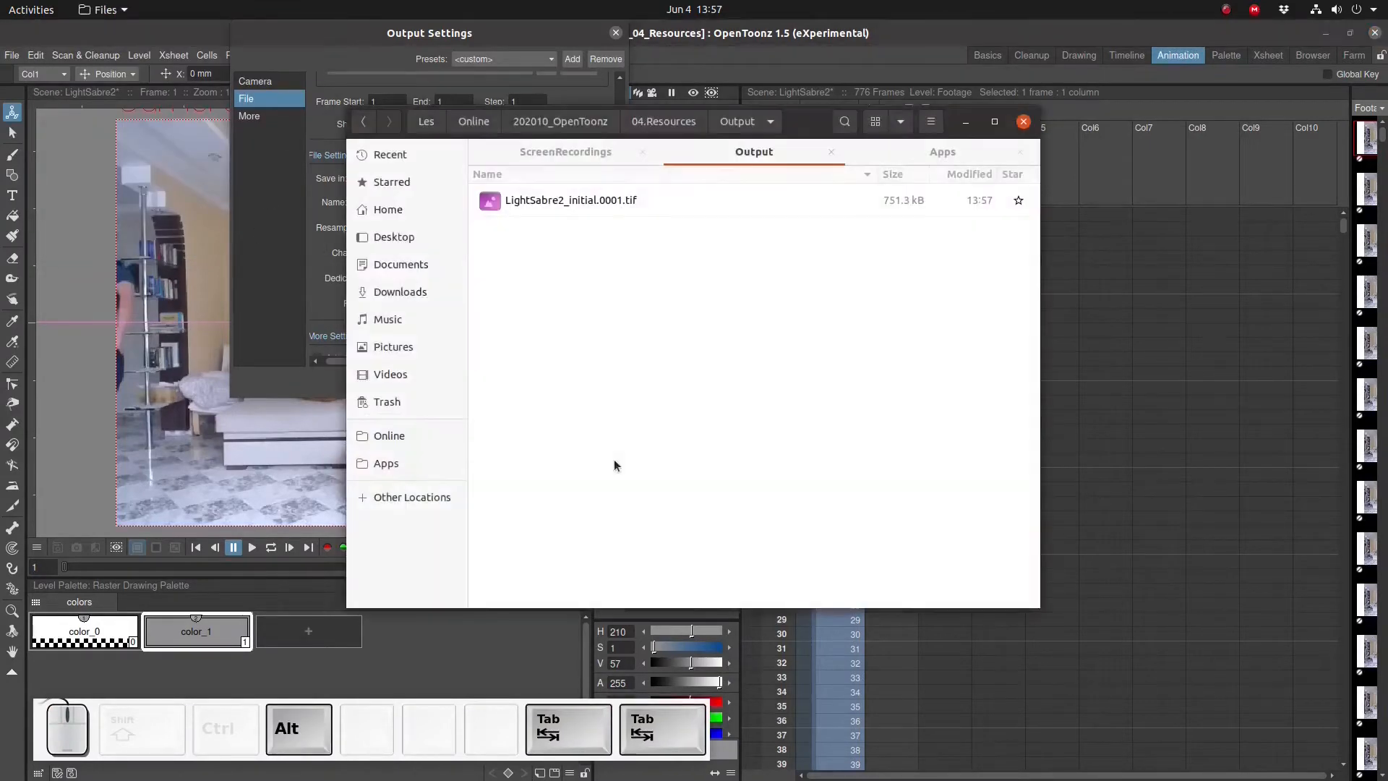
{"action": "double_click", "coordinate": [640, 201]}
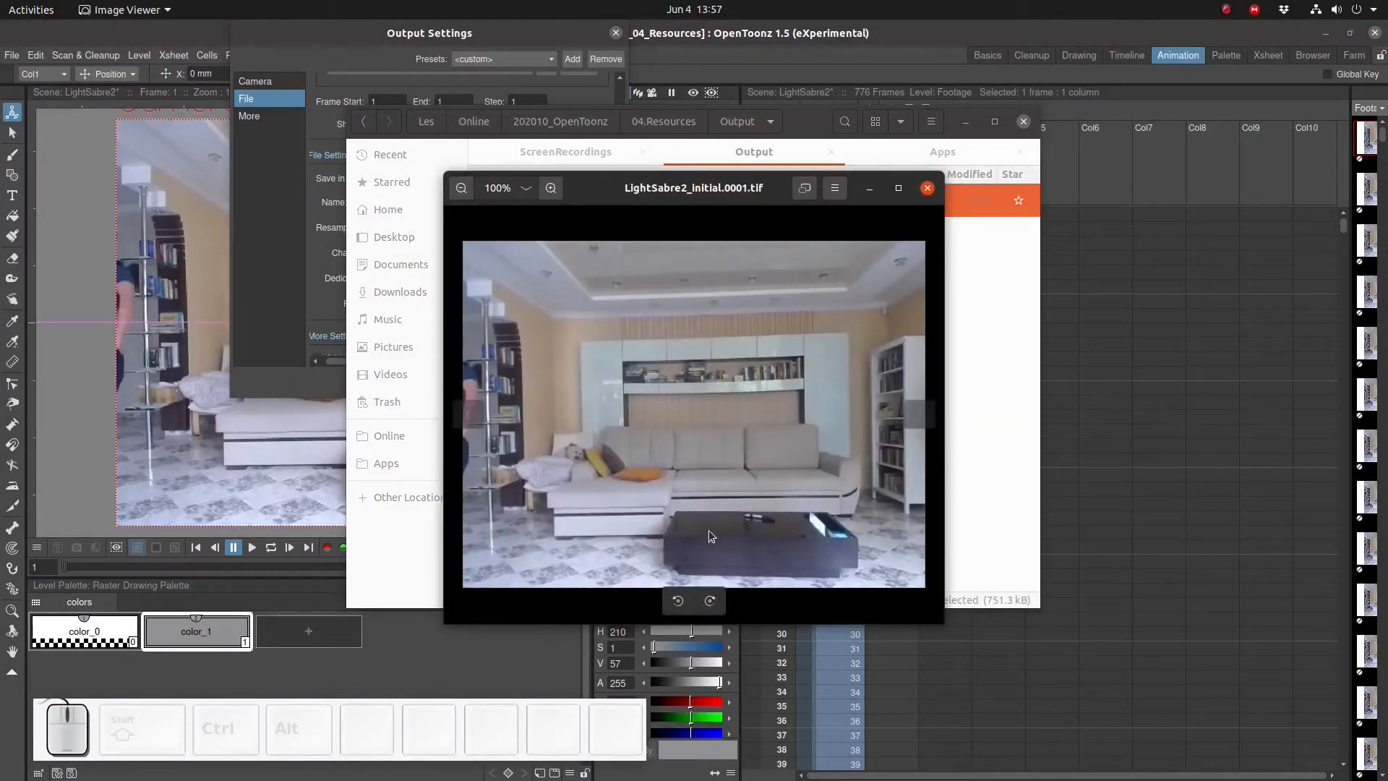
{"action": "left_click", "coordinate": [927, 188]}
{"action": "left_click", "coordinate": [472, 42]}
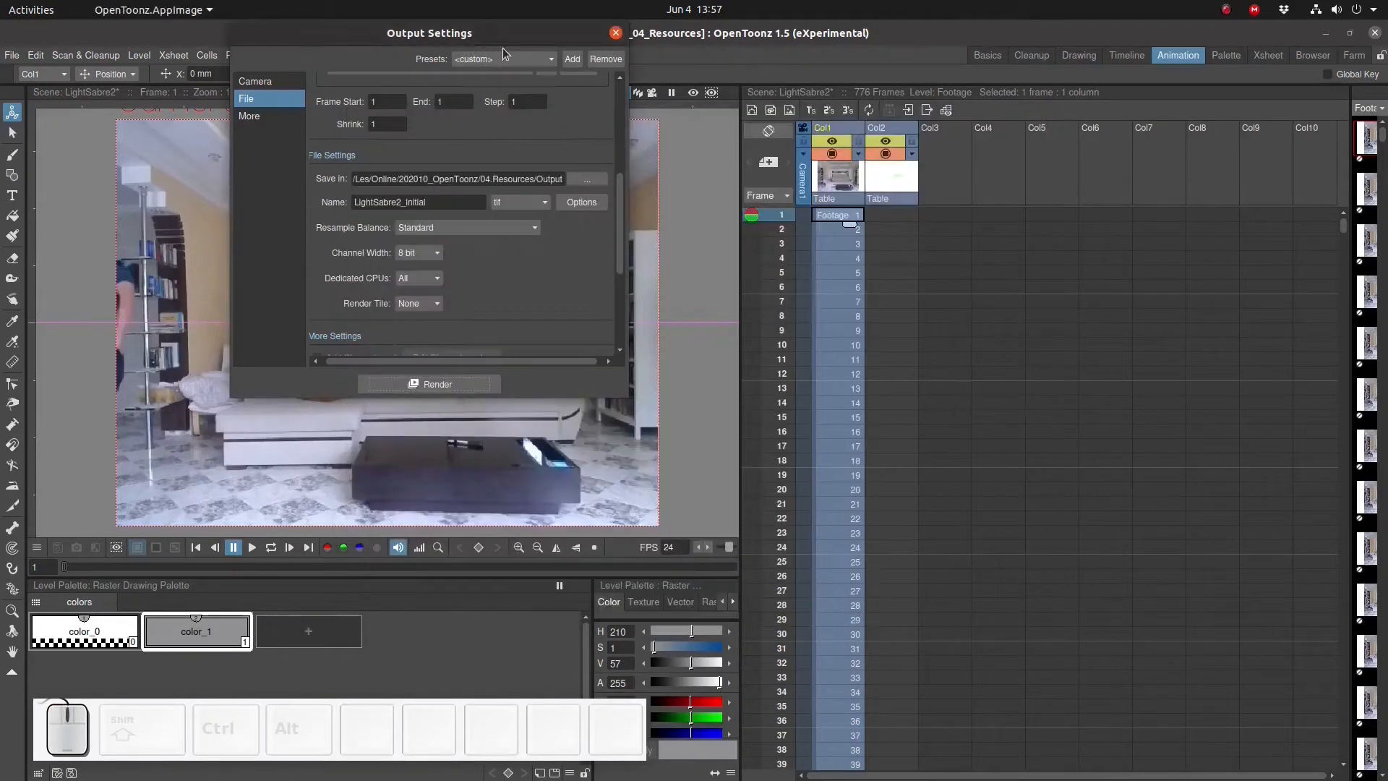
{"action": "left_click", "coordinate": [615, 33]}
- Go to frame 722 in the xsheet and select the lightsaber column's cell there
{"action": "scroll", "coordinate": [835, 419], "scroll_direction": "down", "scroll_amount": 15}
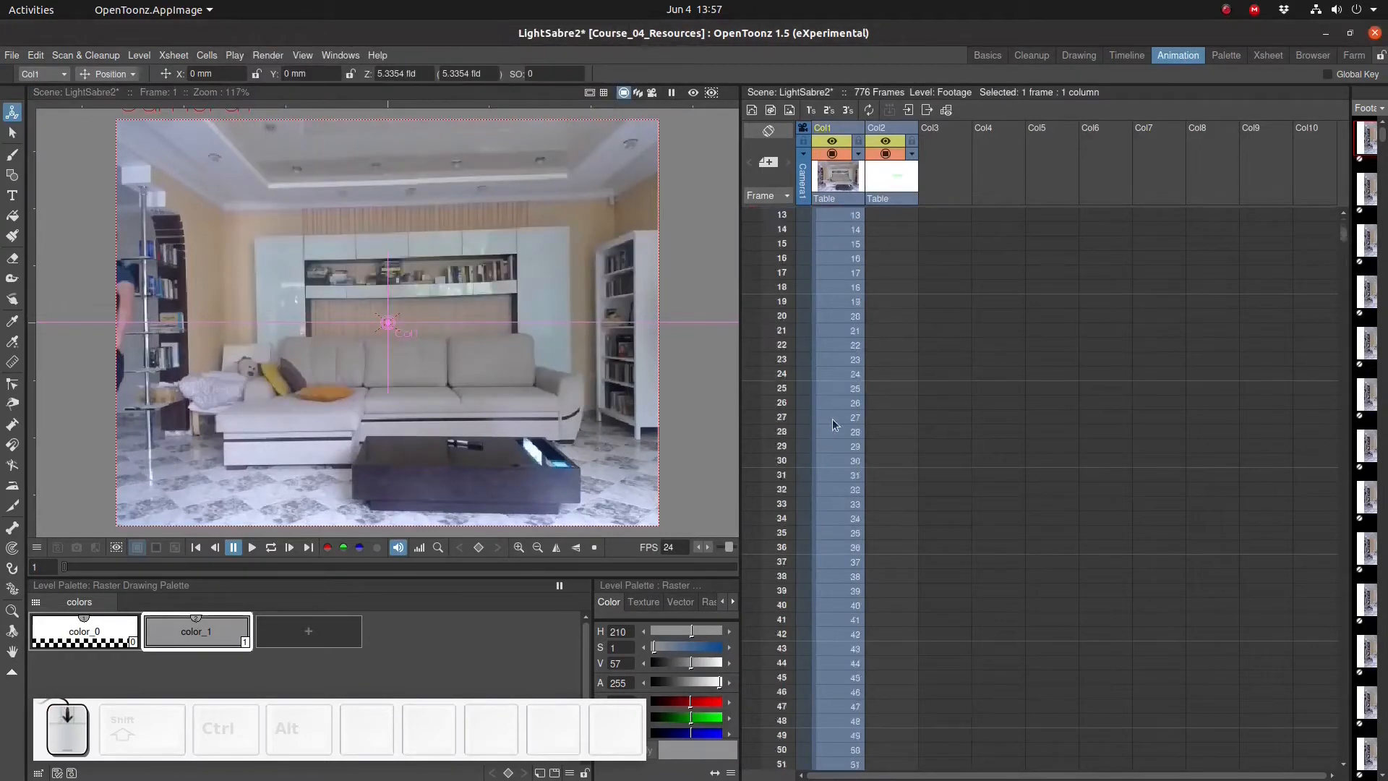
{"action": "scroll", "coordinate": [846, 423], "scroll_direction": "down", "scroll_amount": 20}
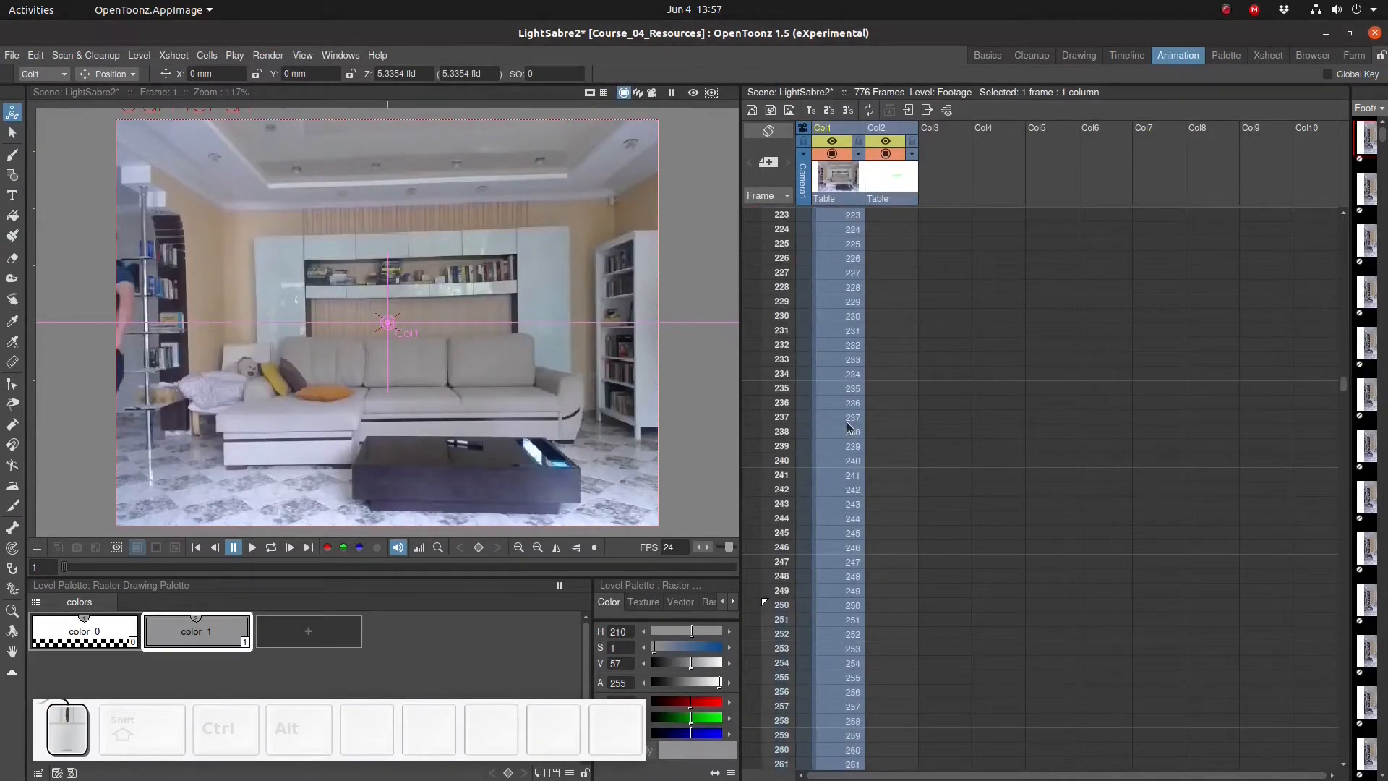
{"action": "scroll", "coordinate": [848, 424], "scroll_direction": "down", "scroll_amount": 20}
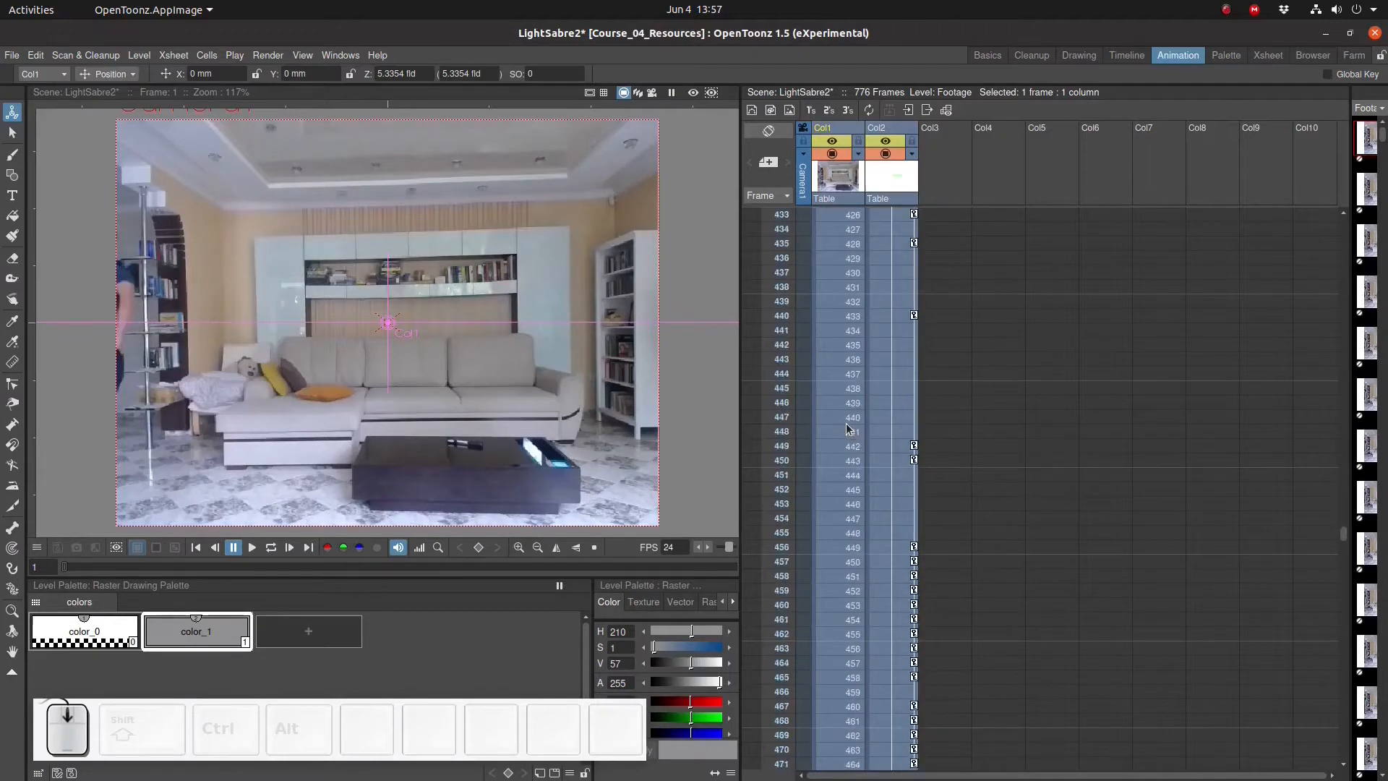
{"action": "scroll", "coordinate": [848, 426], "scroll_direction": "down", "scroll_amount": 19}
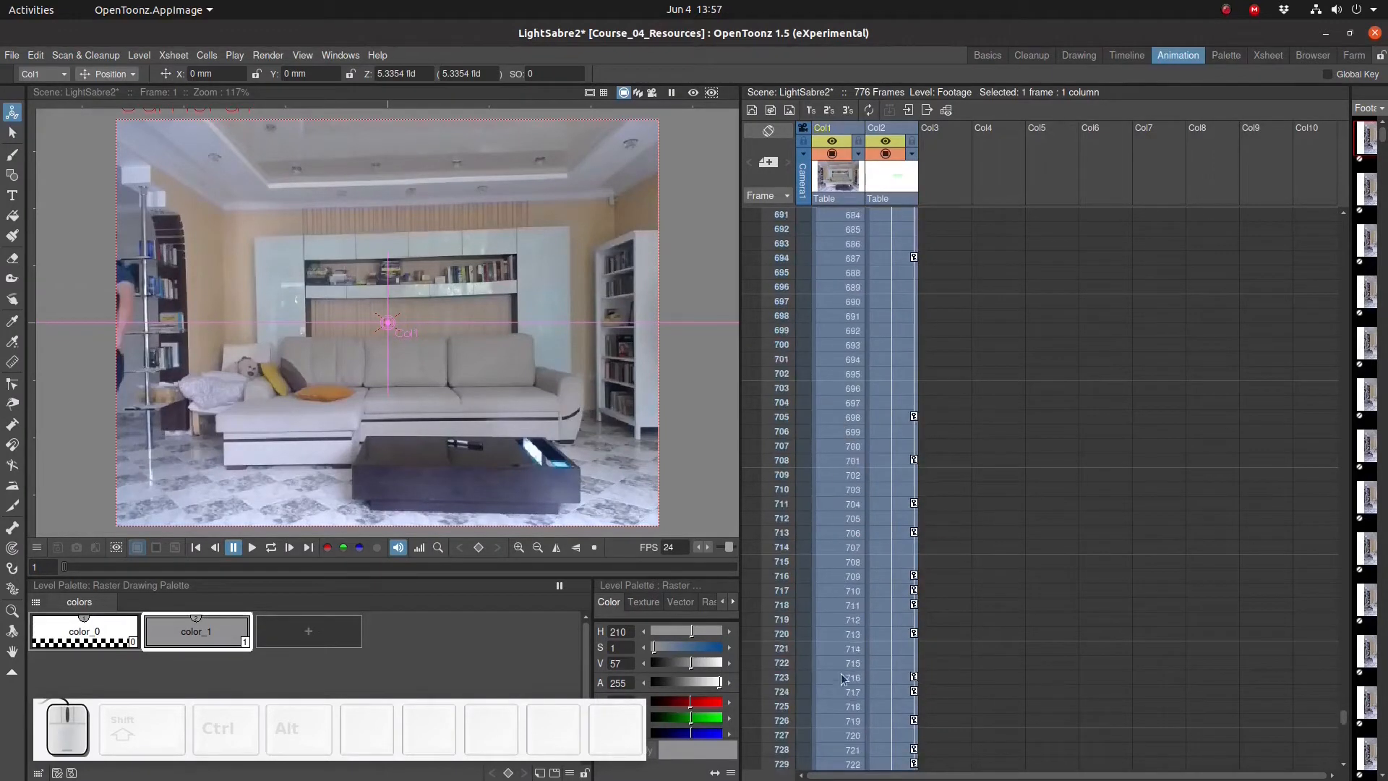
{"action": "left_click", "coordinate": [839, 665]}
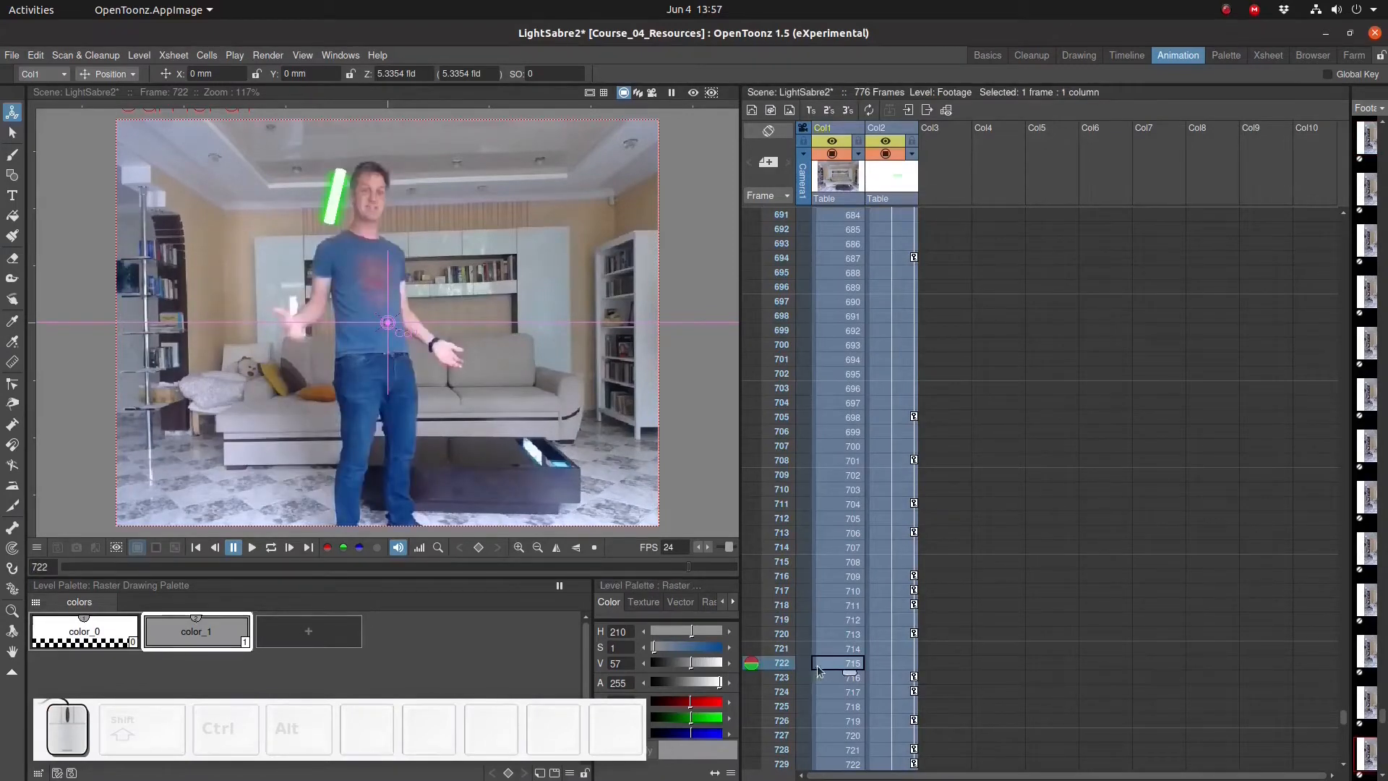
{"action": "left_click", "coordinate": [895, 662]}
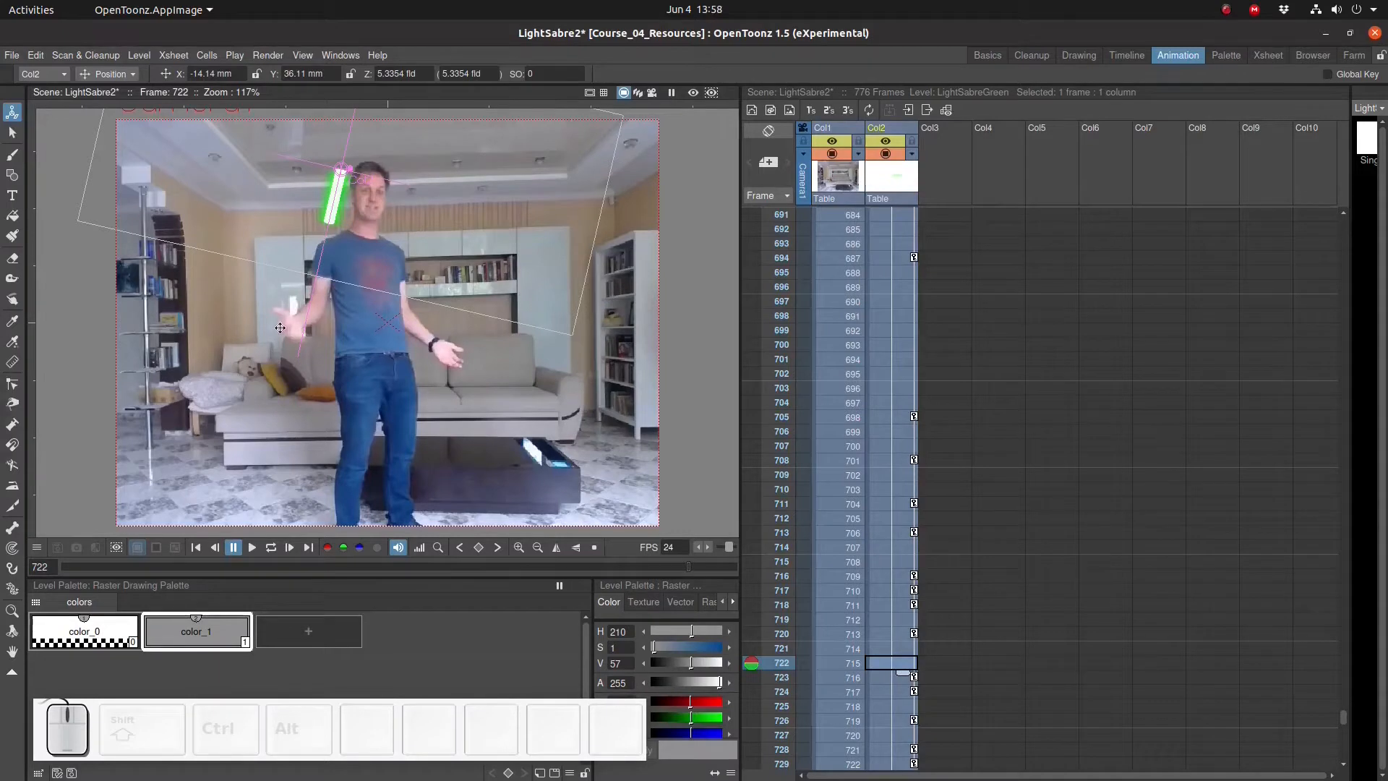
- Reopen the Output Settings and set both the start and end frames to 722
{"action": "left_click", "coordinate": [267, 55]}
{"action": "left_click", "coordinate": [284, 127]}
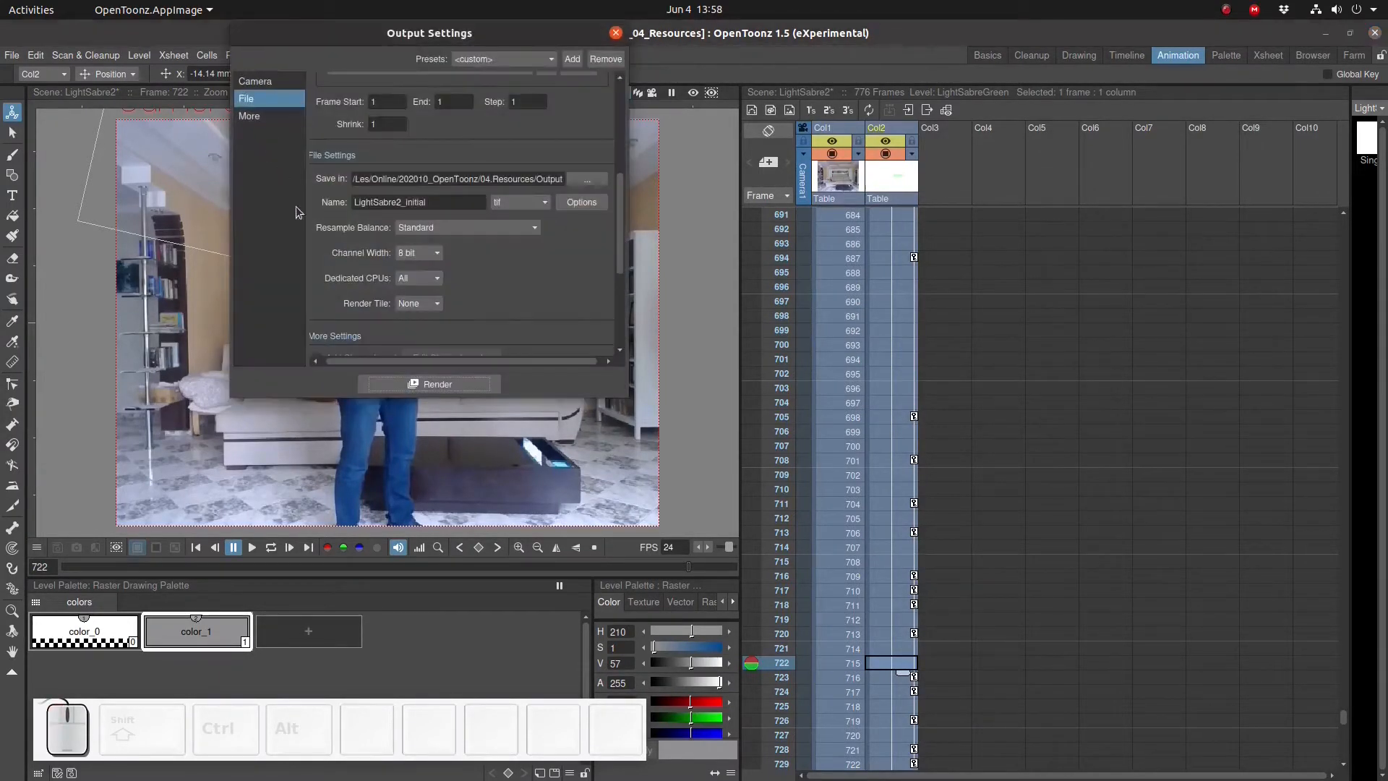
{"action": "left_click", "coordinate": [389, 104]}
{"action": "scroll", "coordinate": [390, 107], "scroll_direction": "down", "scroll_amount": 1}
{"action": "type", "text": "722"}
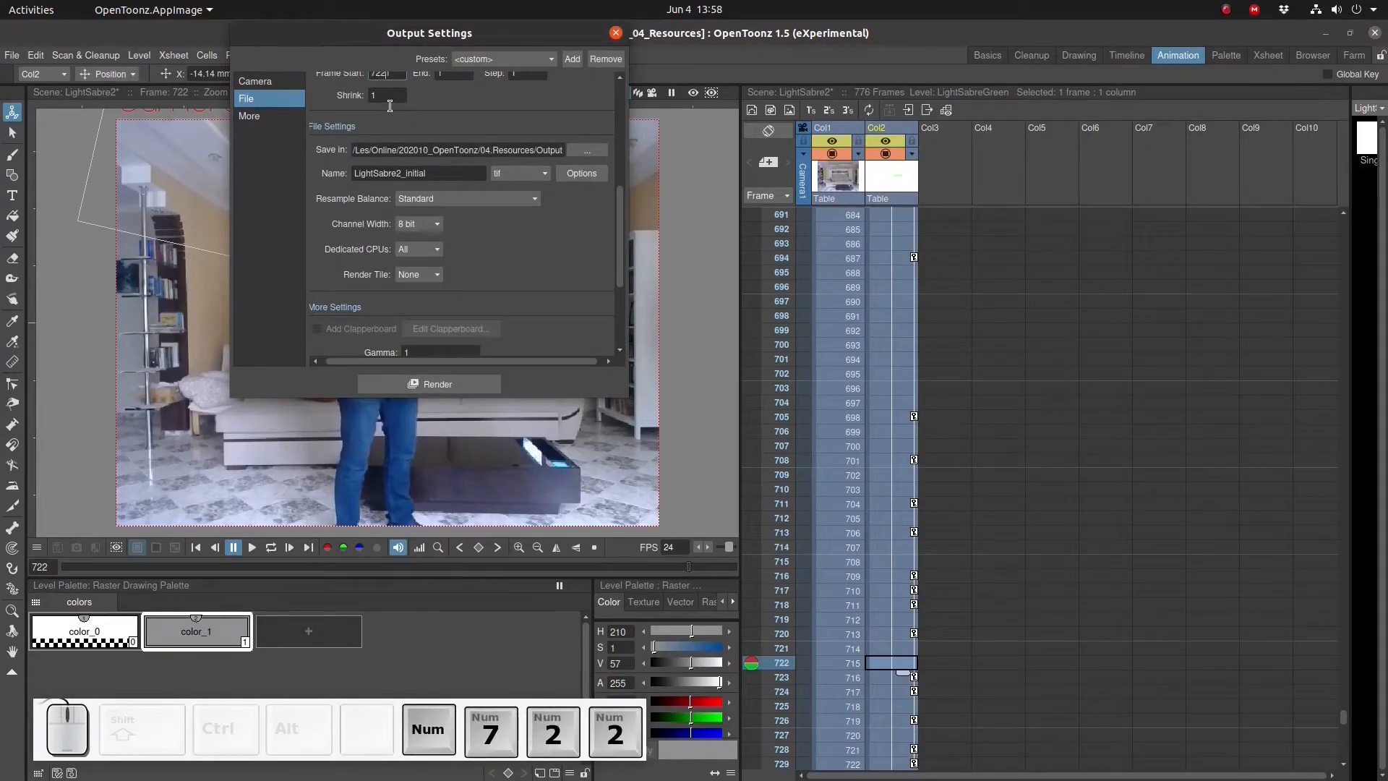
{"action": "key", "text": "Delete"}
{"action": "key", "text": "Tab"}
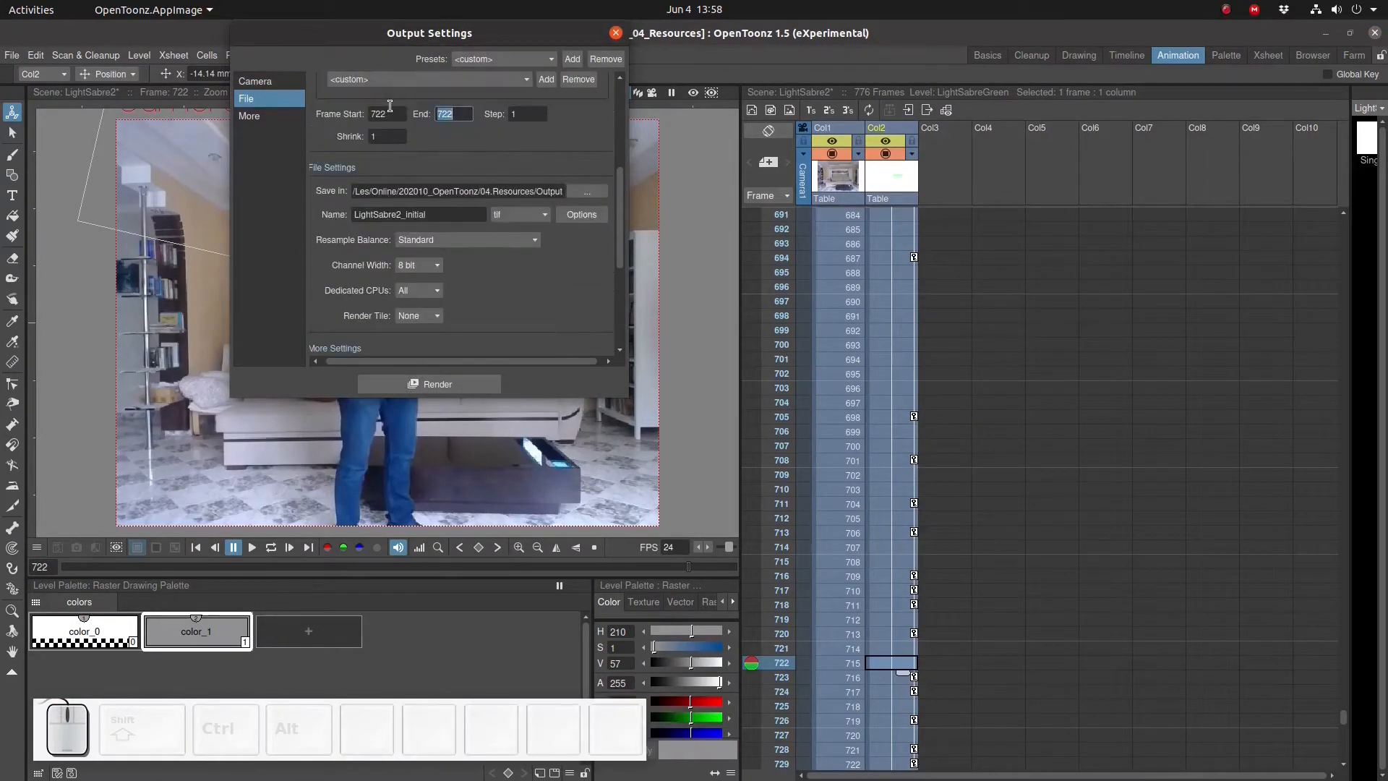
- Render frame 722 and open the resulting LightSabre2_initial.0722.tif to inspect it
{"action": "left_click", "coordinate": [434, 389]}
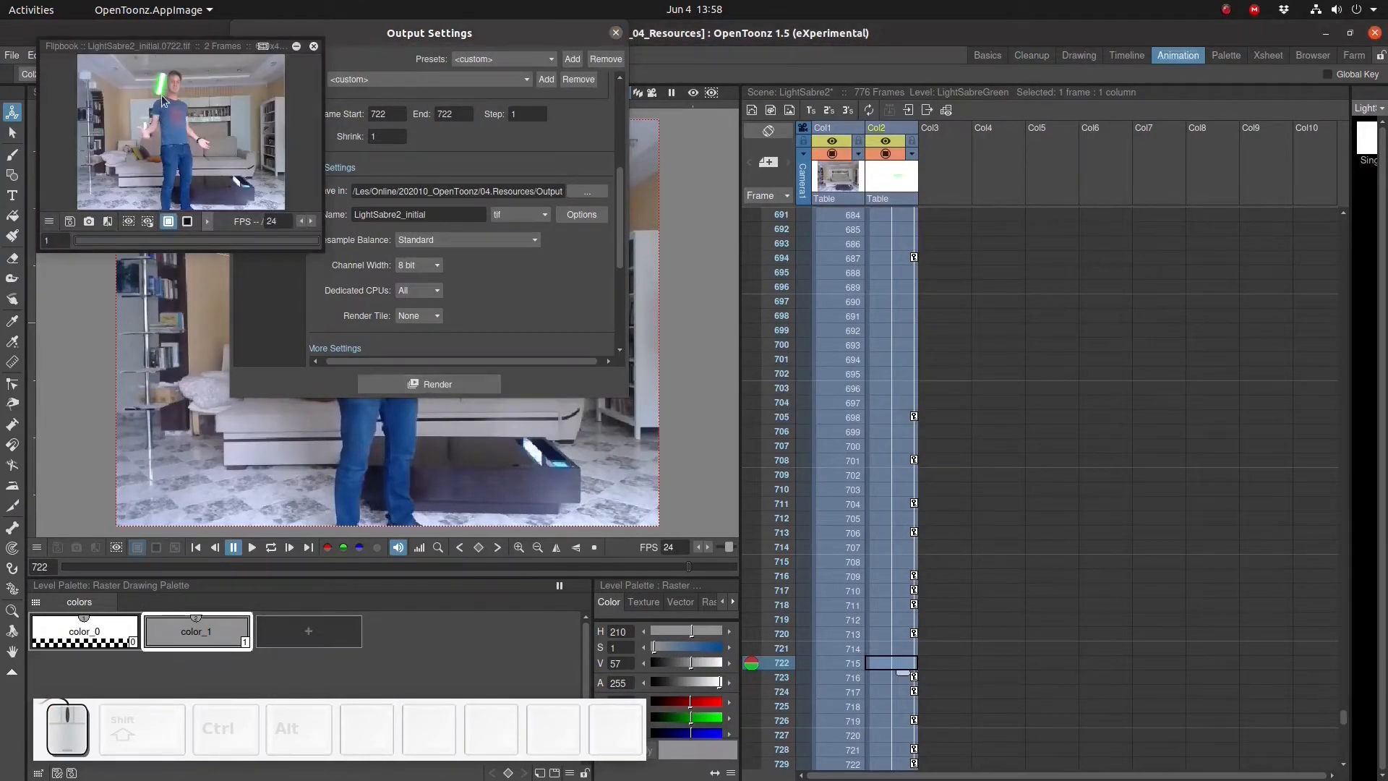
{"action": "left_click", "coordinate": [314, 48]}
{"action": "key", "text": "alt+Tab"}
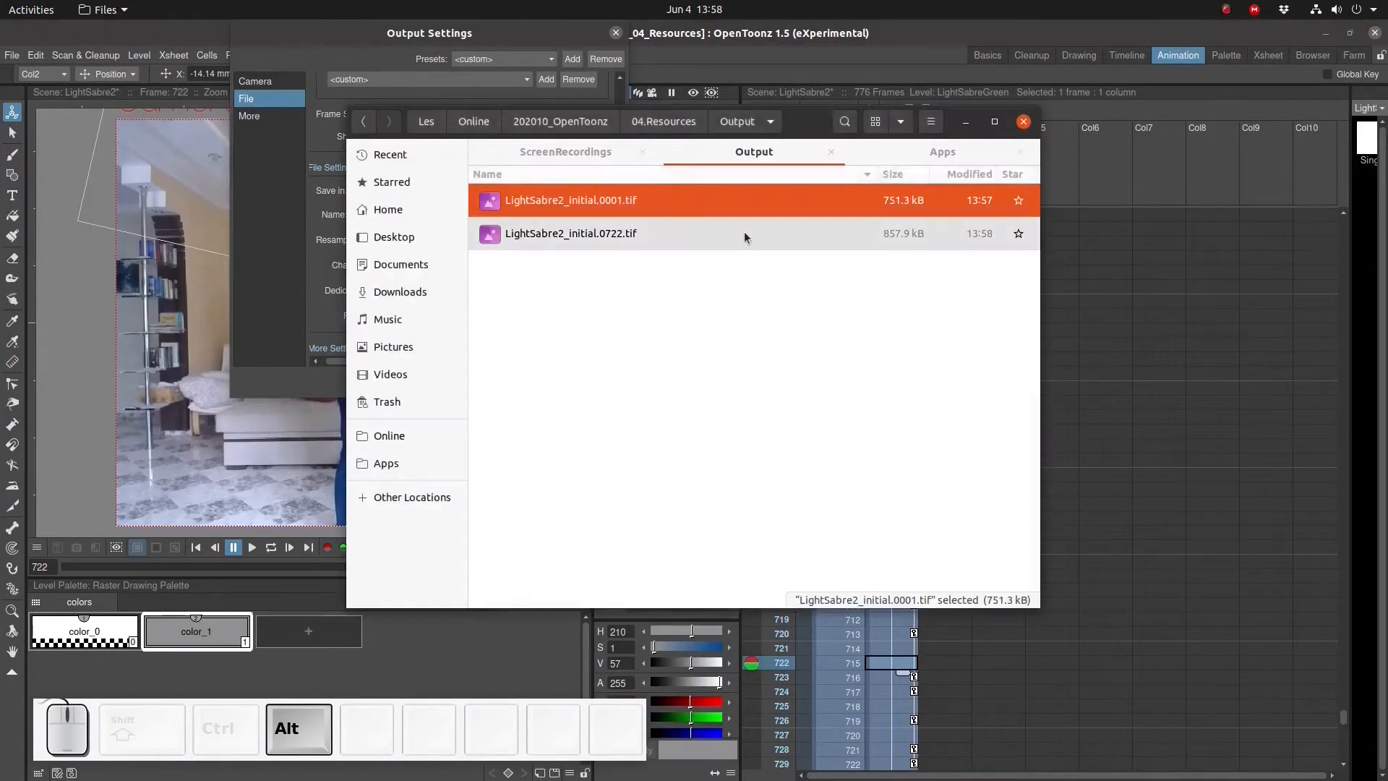
{"action": "double_click", "coordinate": [654, 238]}
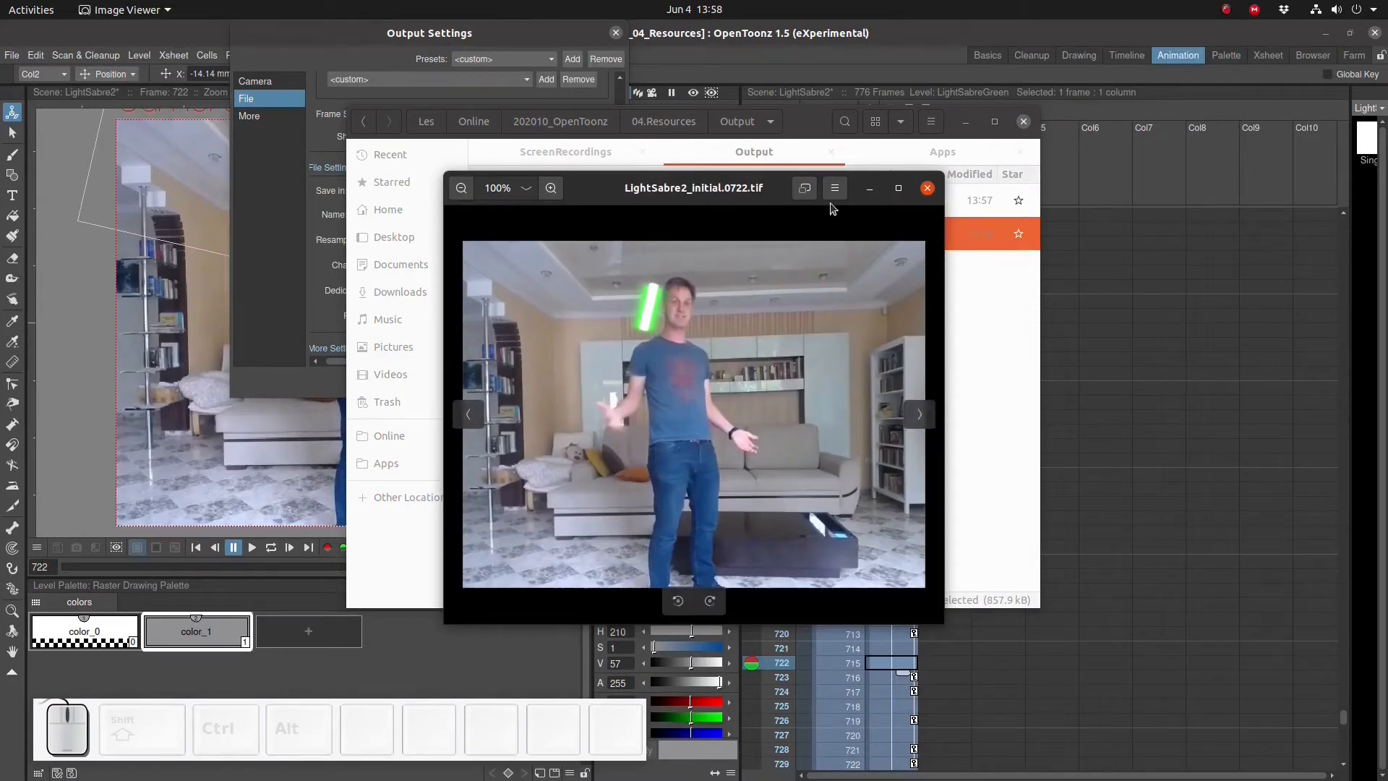
{"action": "left_click", "coordinate": [926, 188]}
- Permanently delete LightSabre2_initial.0722.tif from the Output folder
{"action": "left_click", "coordinate": [518, 208]}
{"action": "left_click", "coordinate": [522, 228]}
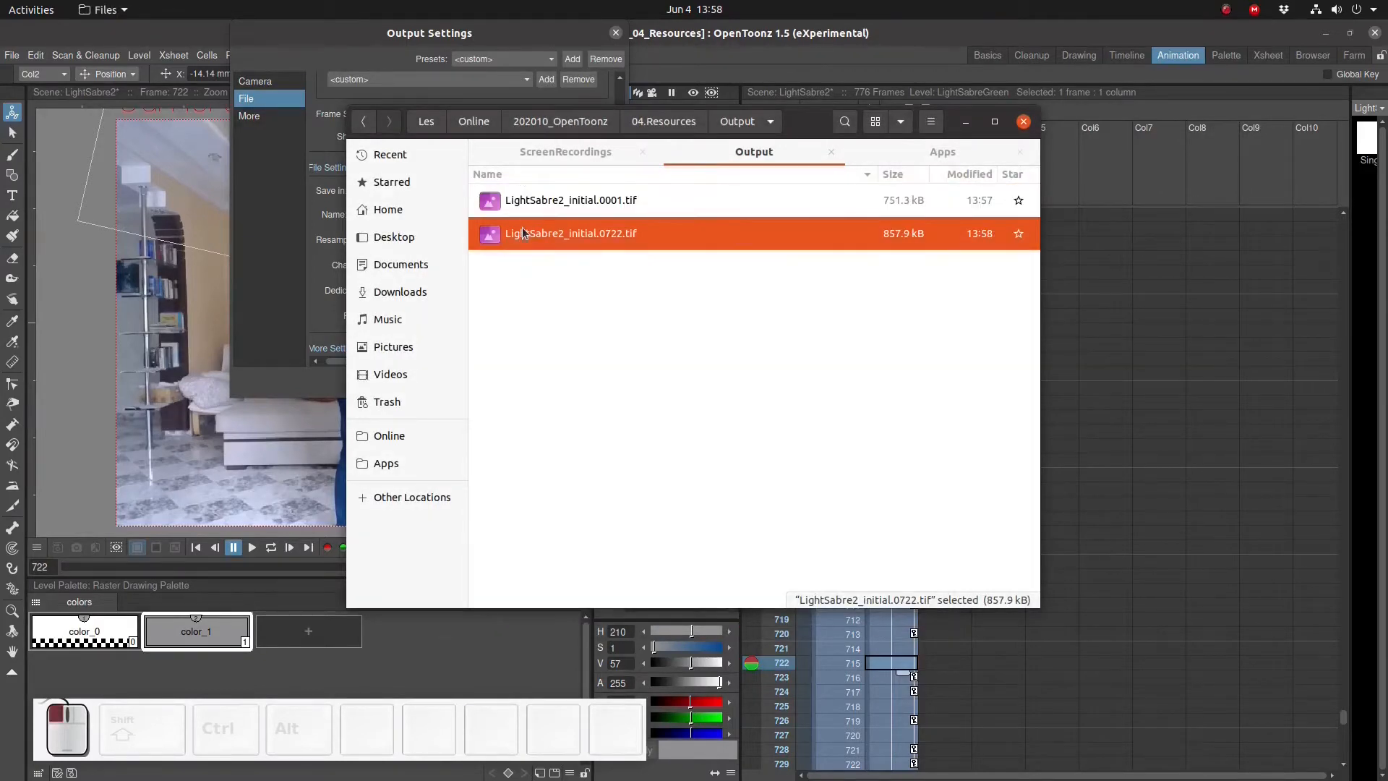
{"action": "key", "text": "shift+Delete"}
{"action": "key", "text": "Return"}
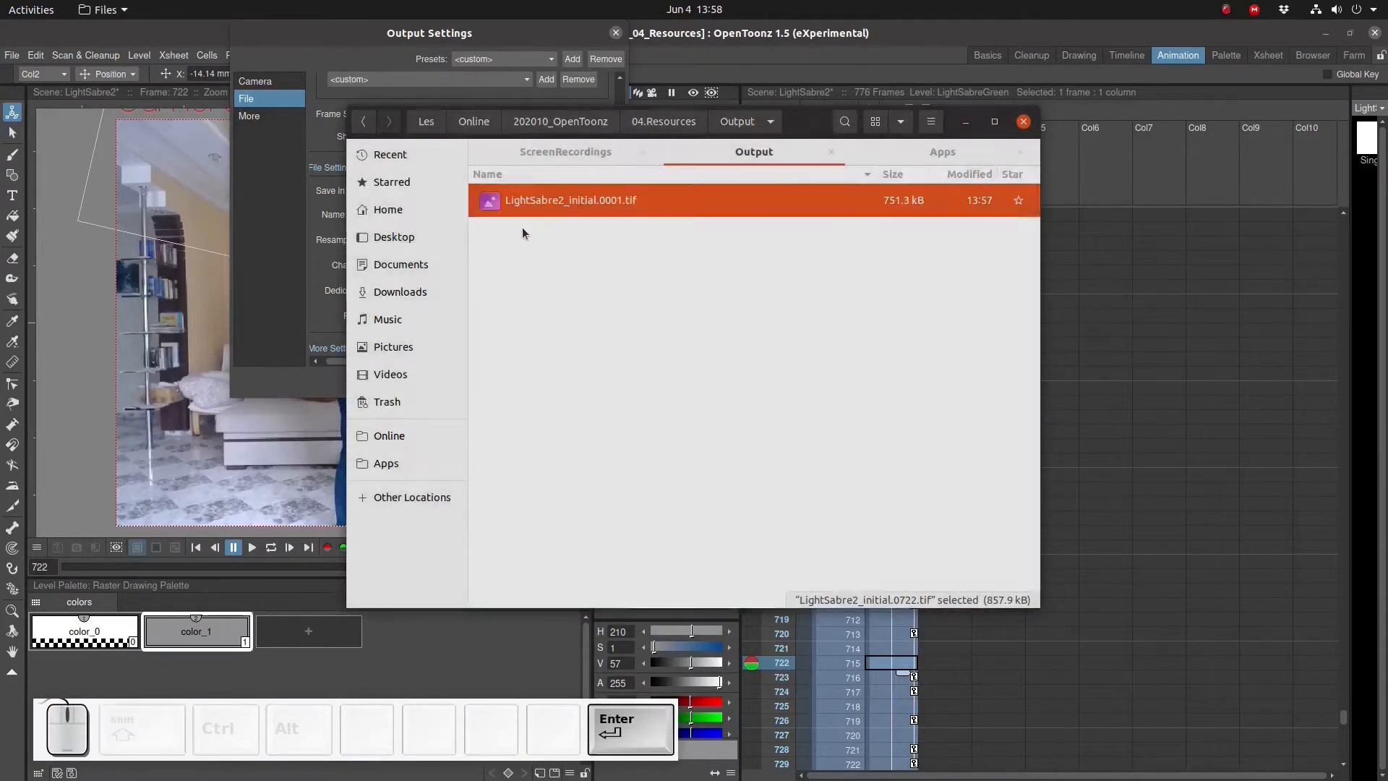
- Return to the scene and turn off the lightsaber column's preview and camstand visibility toggles
{"action": "key", "text": "alt+Tab"}
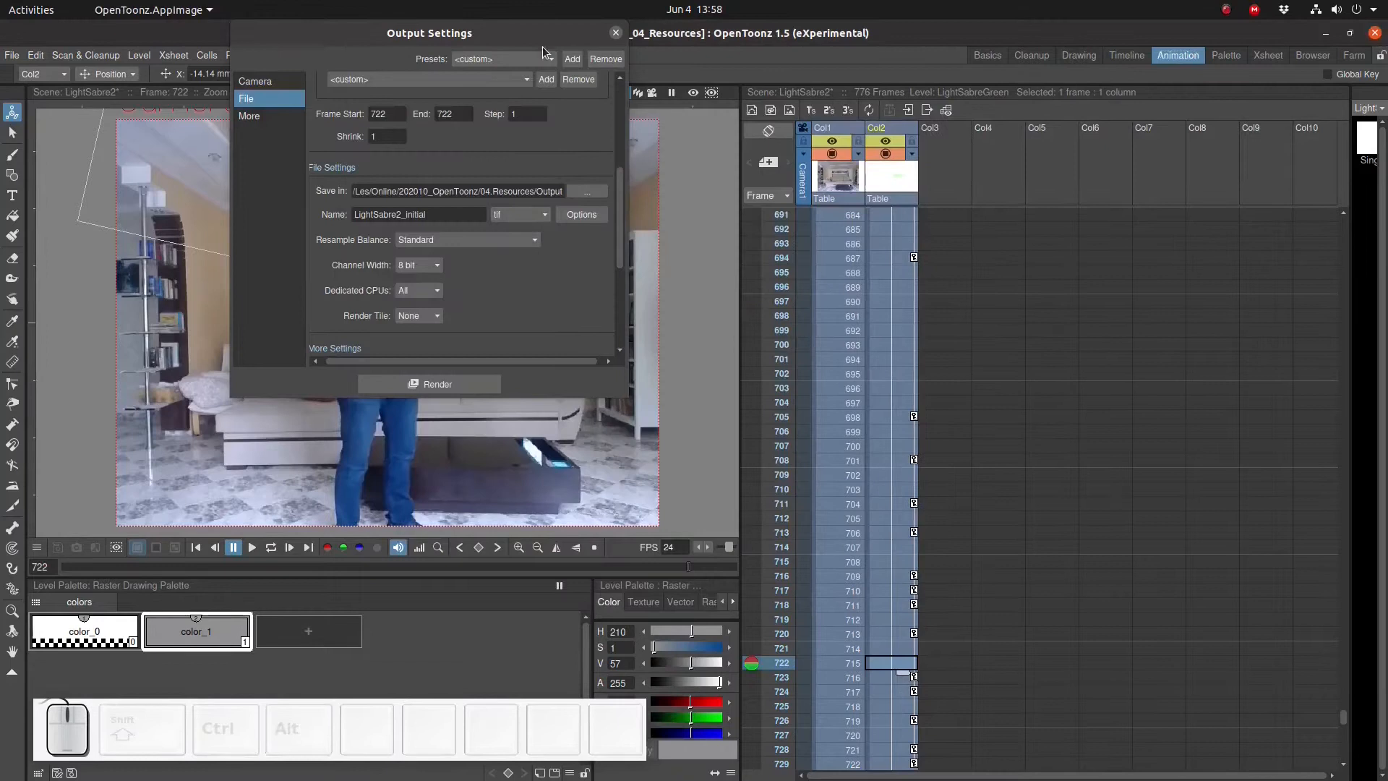
{"action": "left_click", "coordinate": [885, 153]}
{"action": "left_click", "coordinate": [882, 147]}
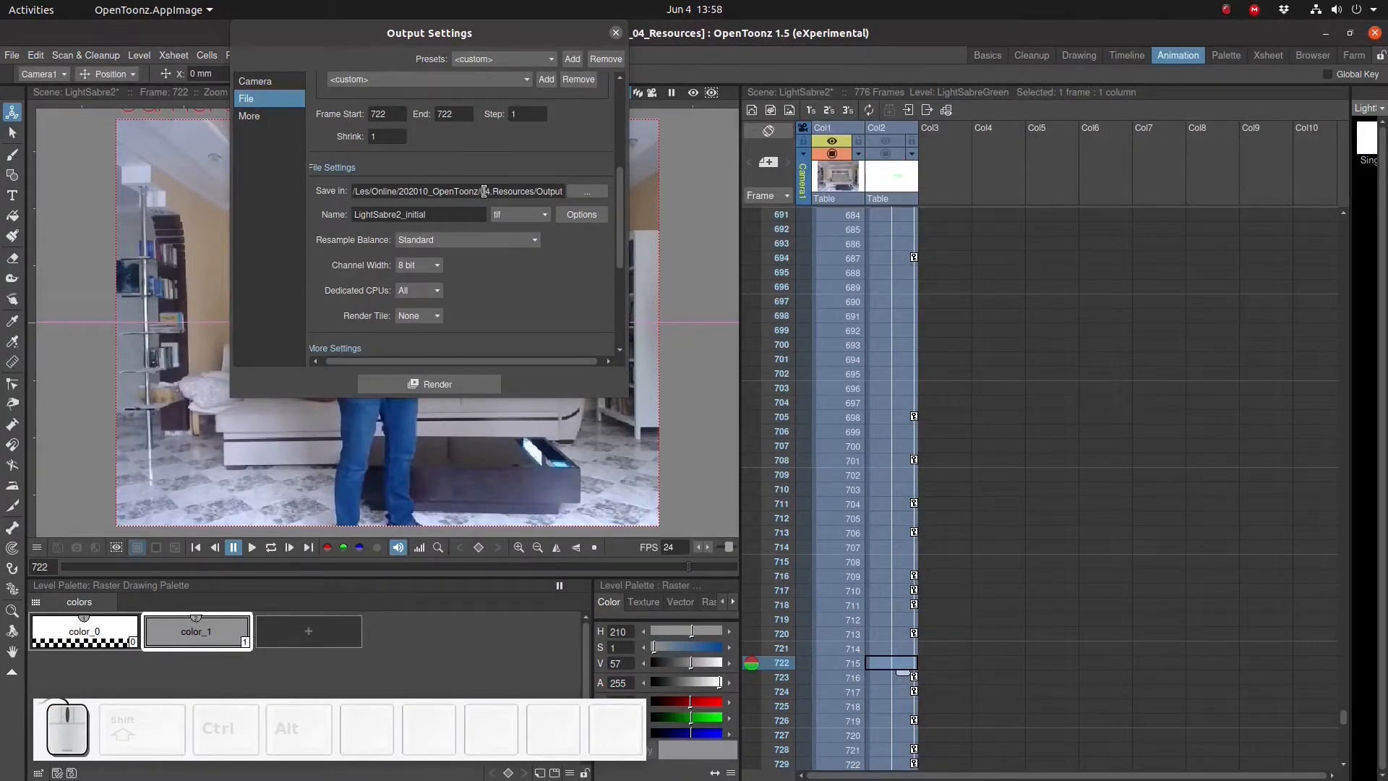
- Rename the output file LightSabre2_middle, render frame 722, and close the flipbook preview
{"action": "left_click", "coordinate": [408, 215]}
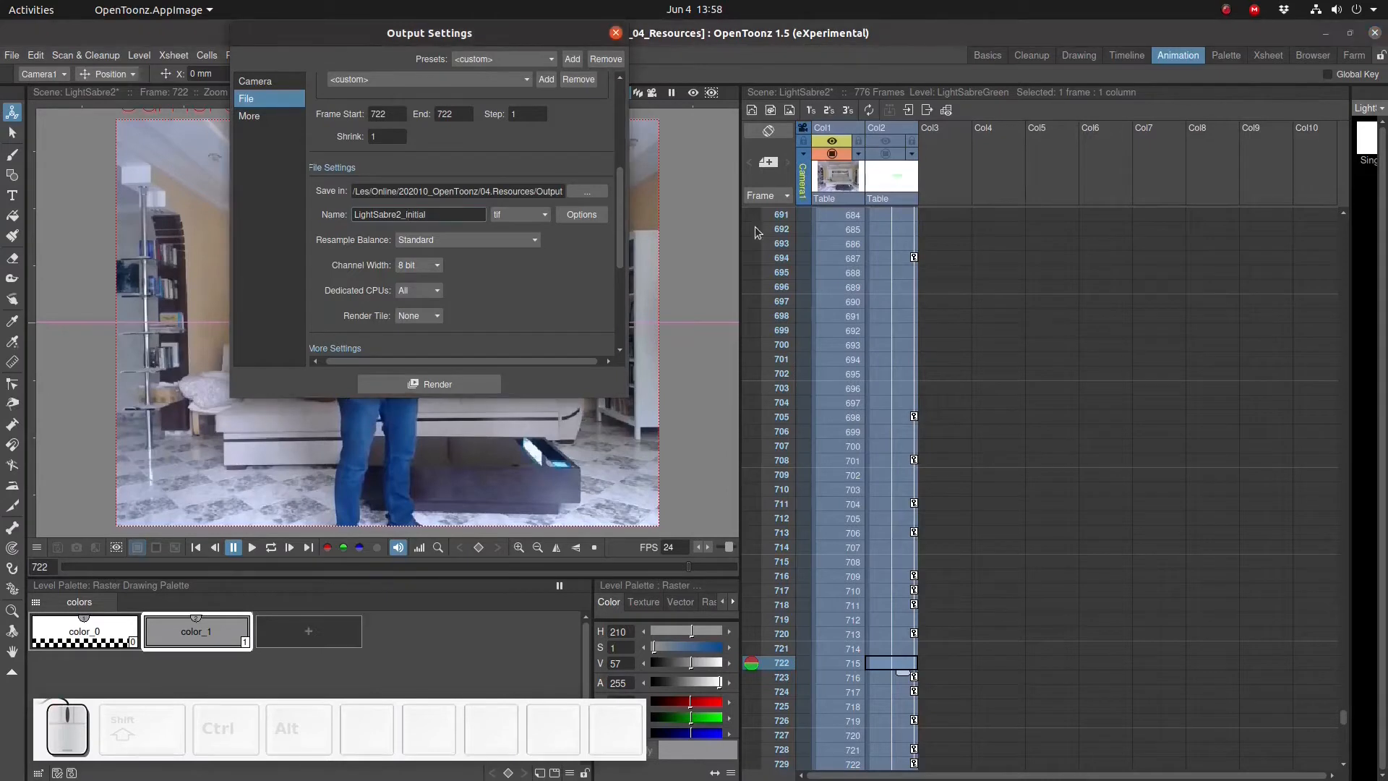
{"action": "key", "text": "shift+Right"}
{"action": "key", "text": "shift+Right"}
{"action": "key", "text": "shift+Right"}
{"action": "key", "text": "shift+Right"}
{"action": "key", "text": "shift+Right"}
{"action": "key", "text": "shift+Right"}
{"action": "key", "text": "shift+Right"}
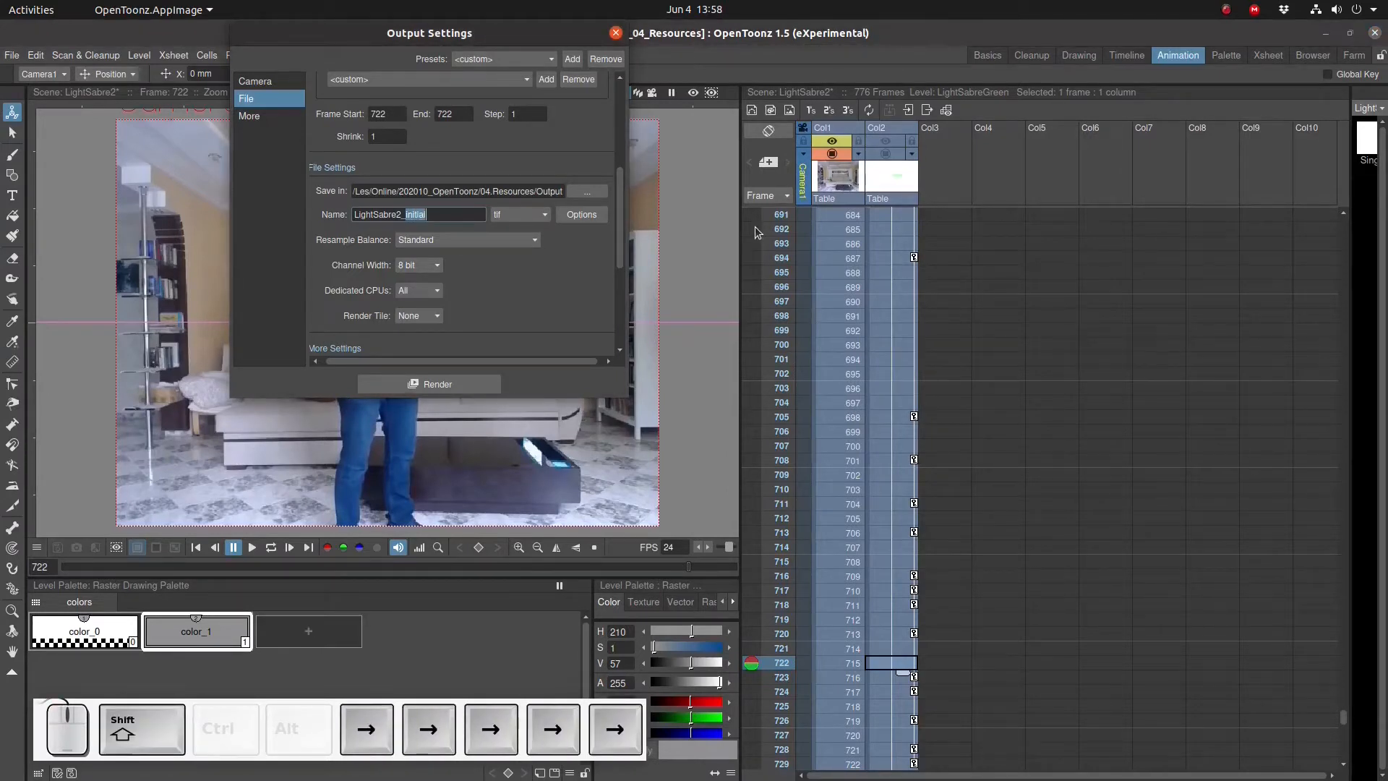
{"action": "type", "text": "middle"}
{"action": "key", "text": "Return"}
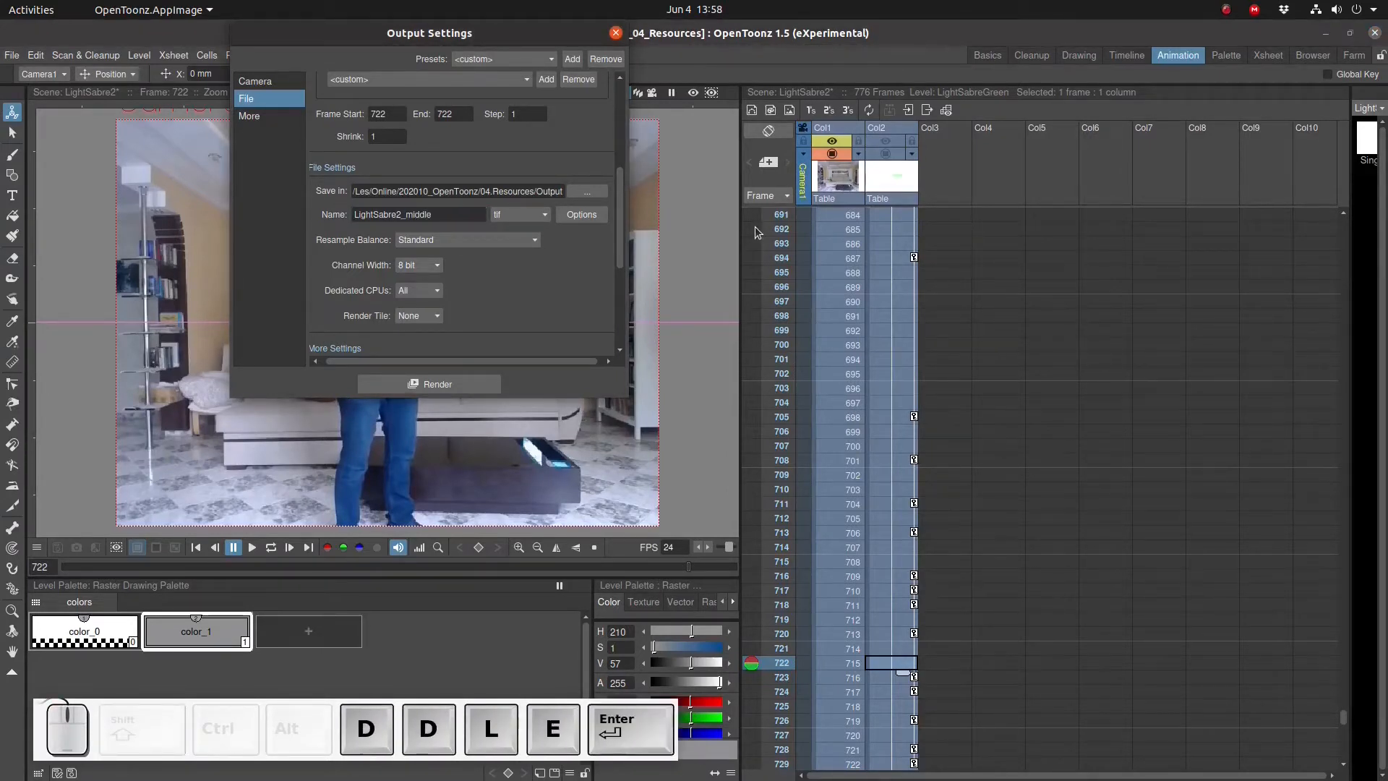
{"action": "left_click", "coordinate": [426, 383]}
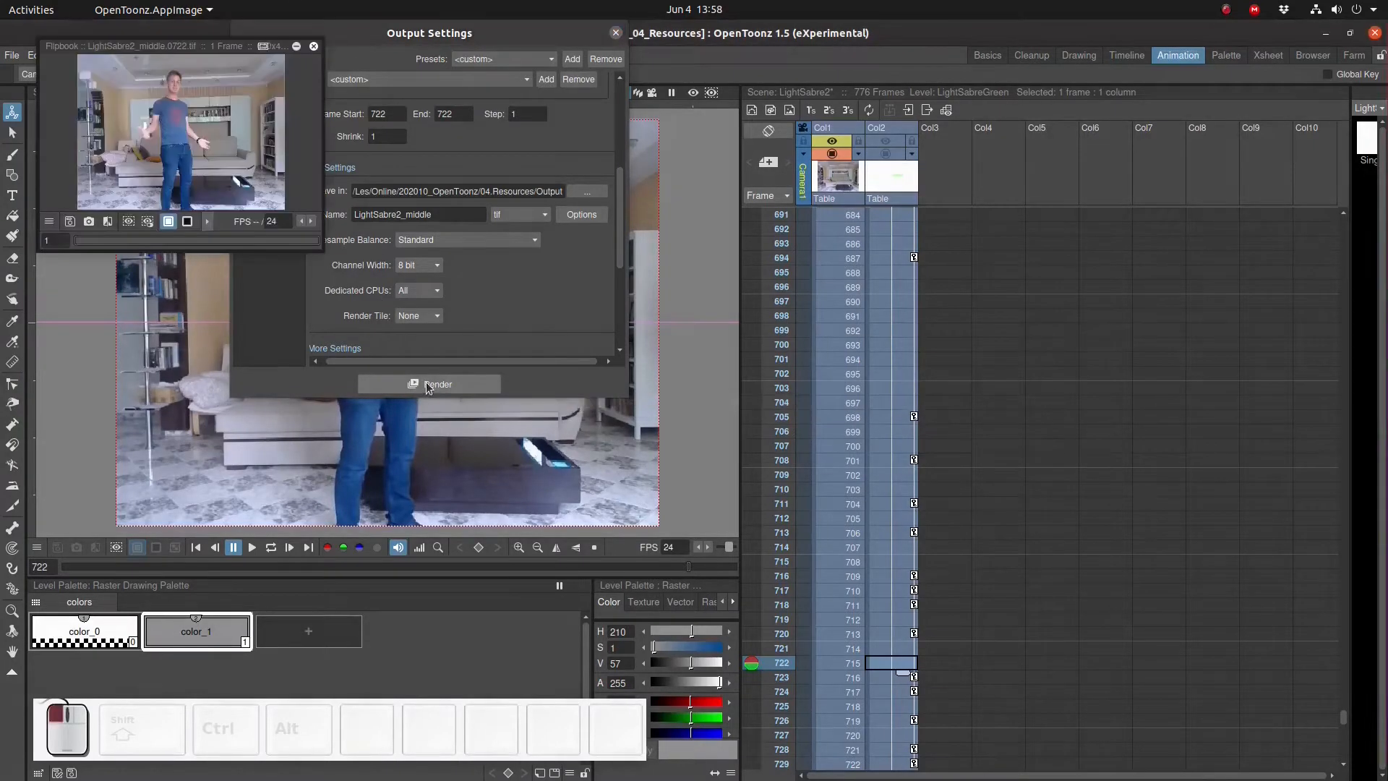
{"action": "left_click", "coordinate": [297, 46]}
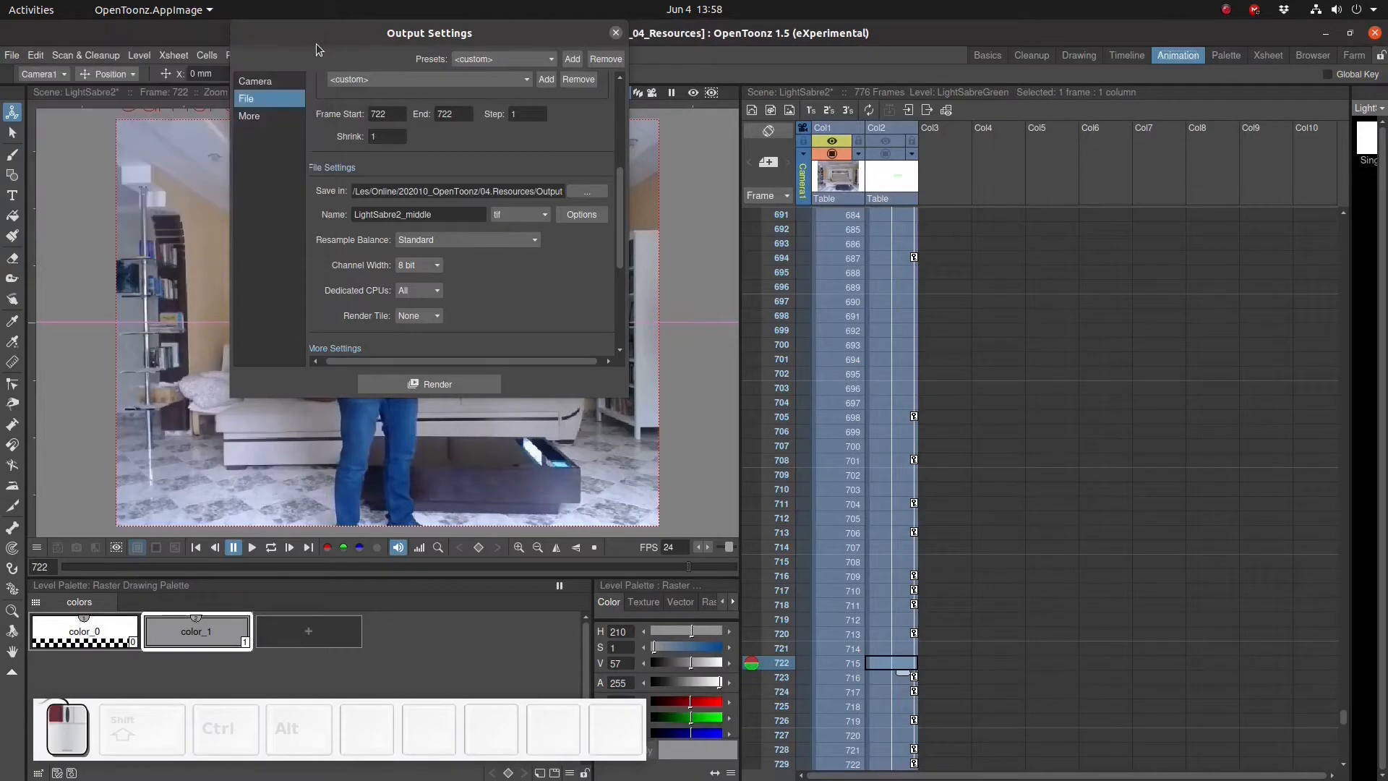
- Open the rendered LightSabre2_middle.0722.tif to inspect it, then return to the scene at frame 725
{"action": "key", "text": "alt+Tab"}
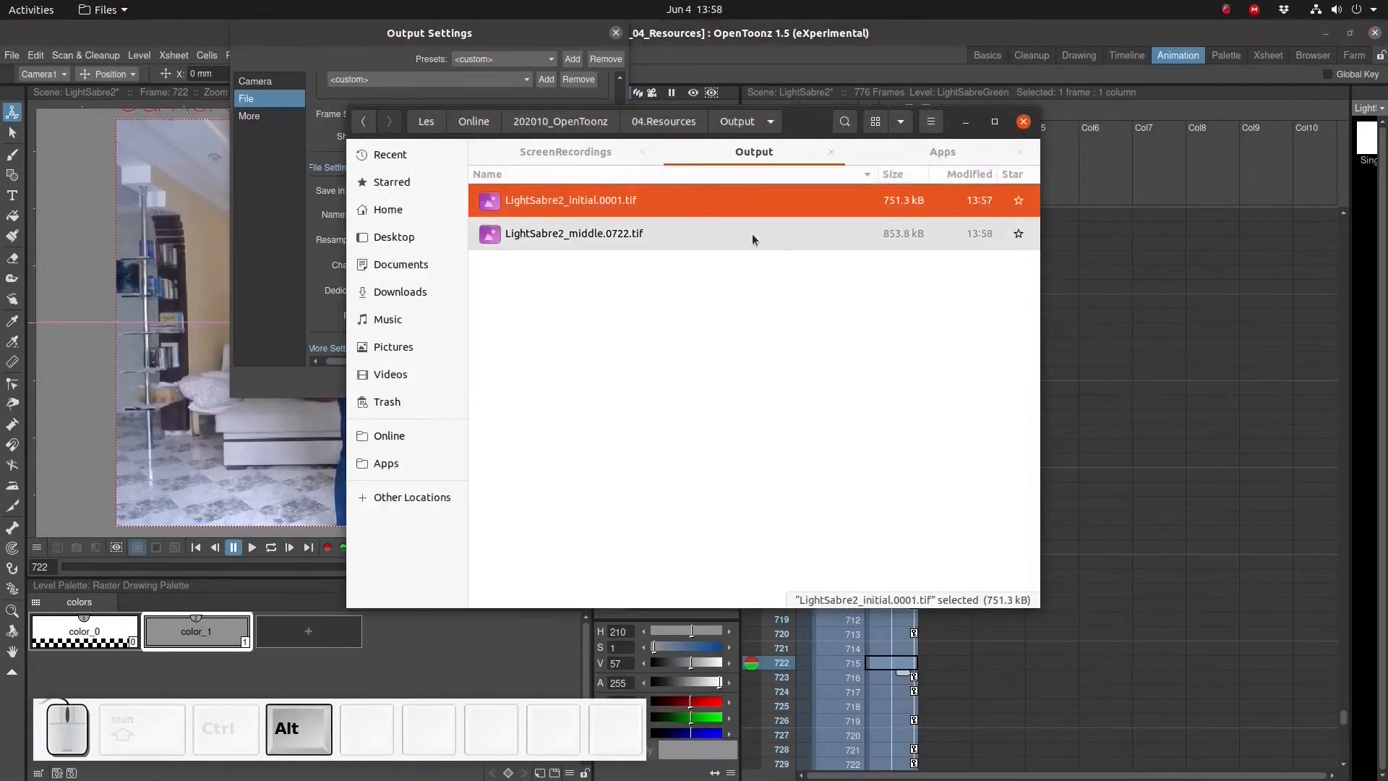
{"action": "double_click", "coordinate": [748, 231]}
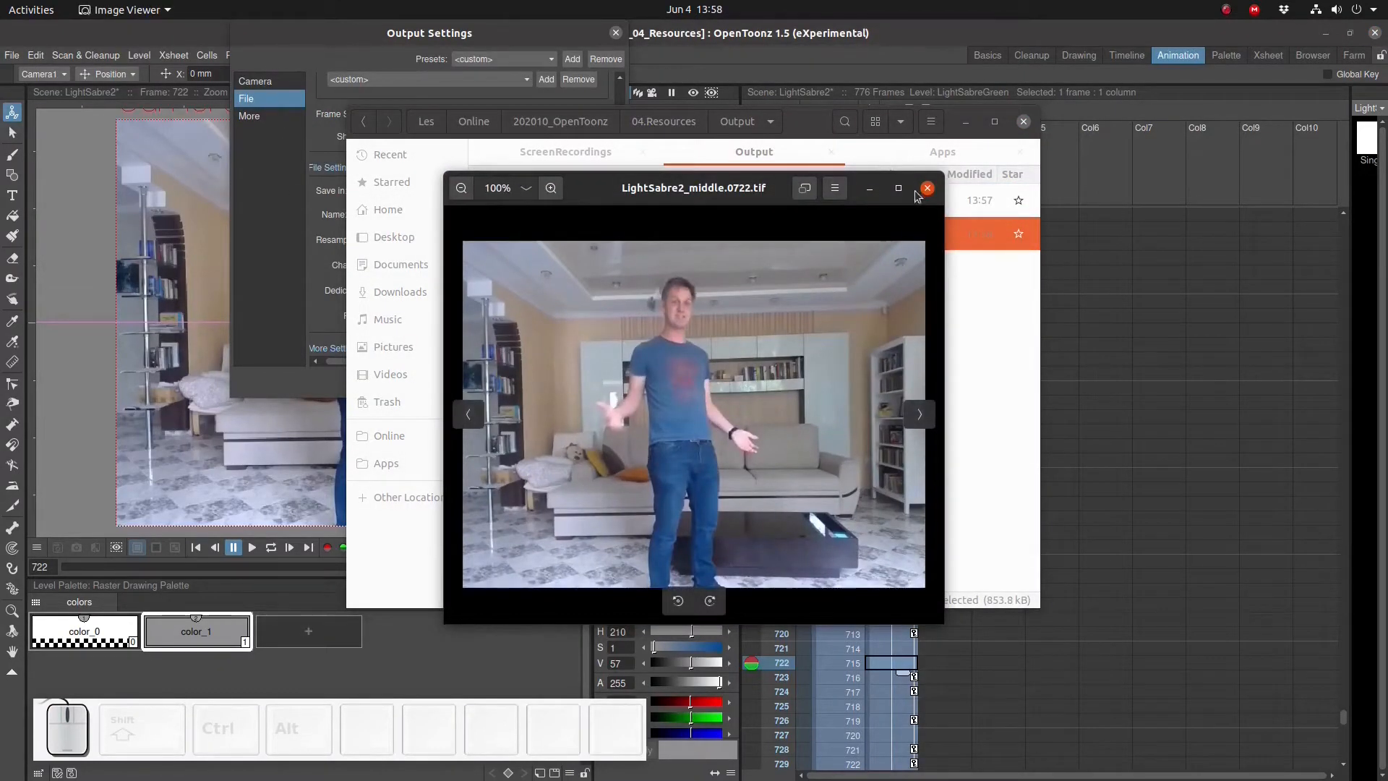
{"action": "left_click", "coordinate": [926, 189]}
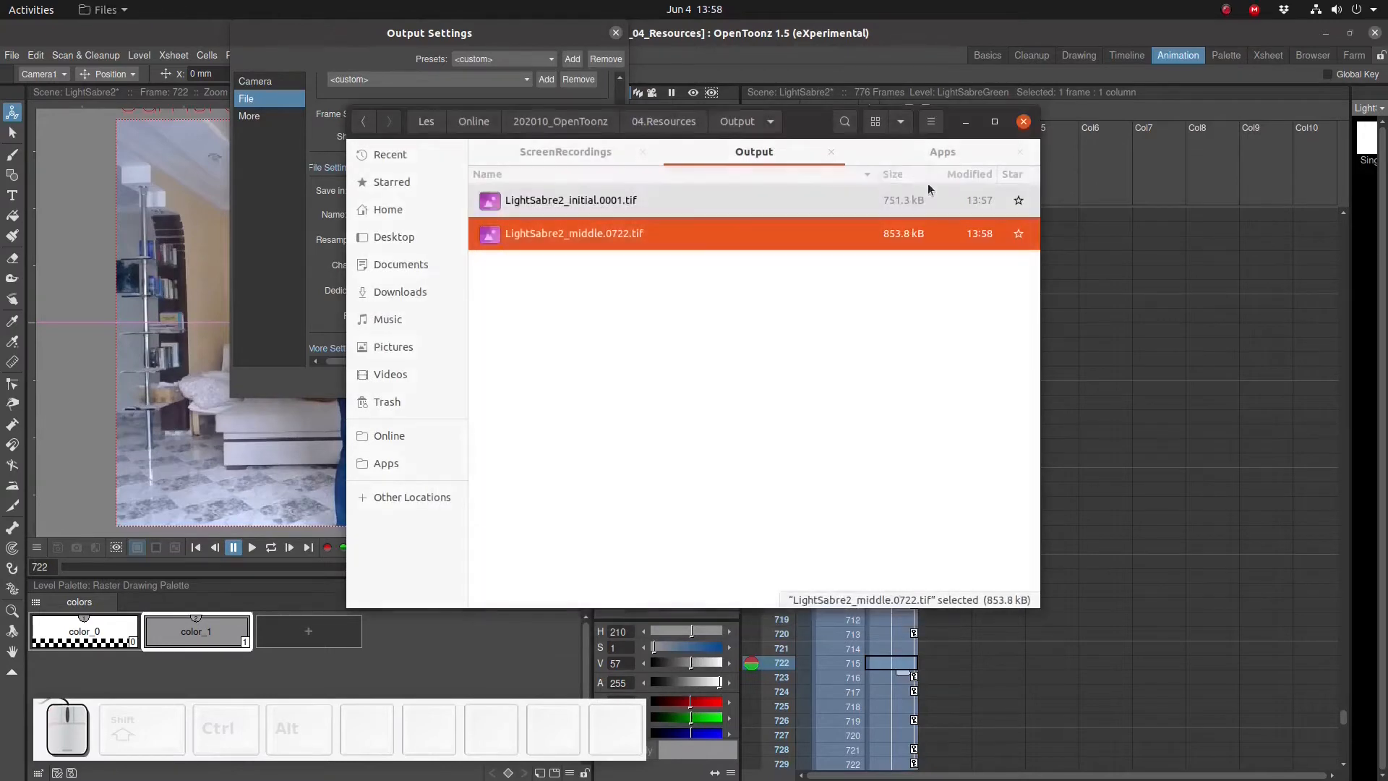
{"action": "left_click", "coordinate": [650, 37]}
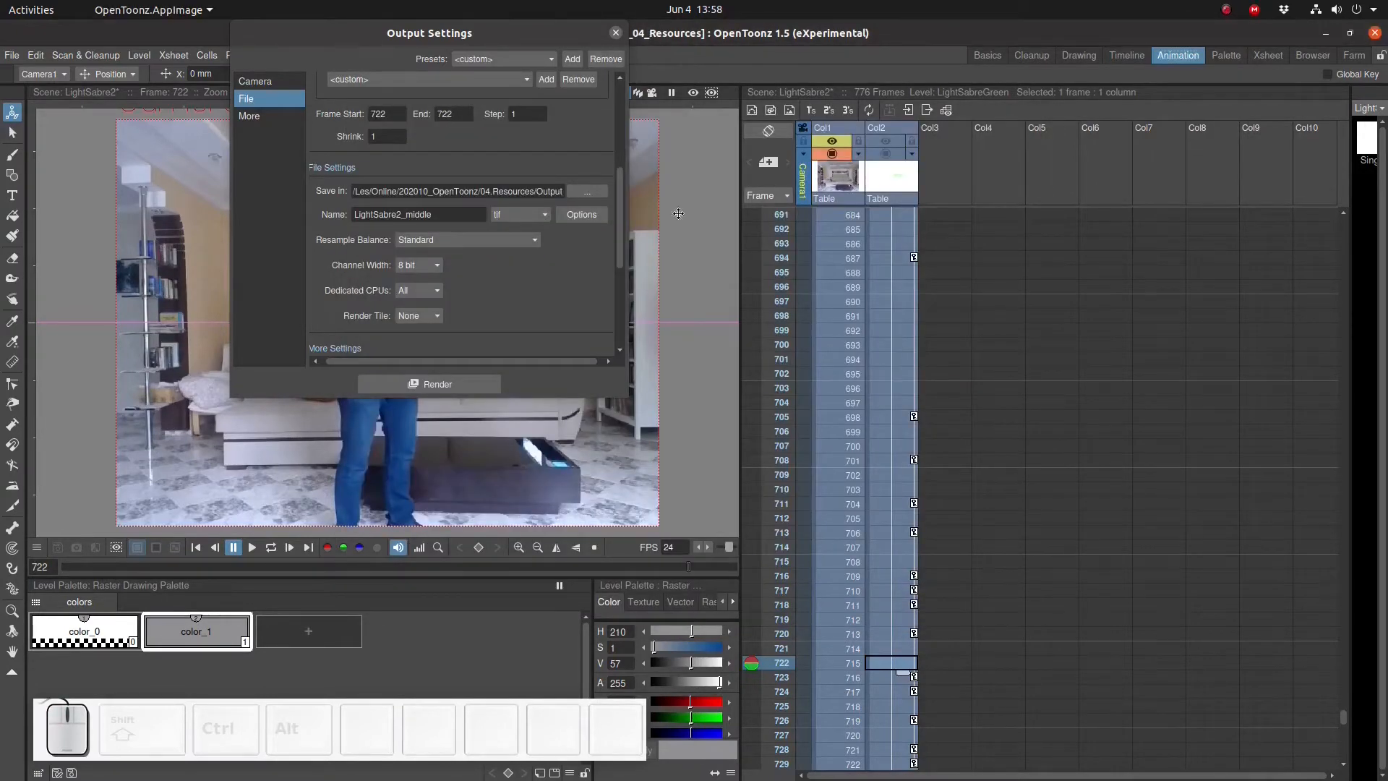
{"action": "left_click", "coordinate": [893, 706]}
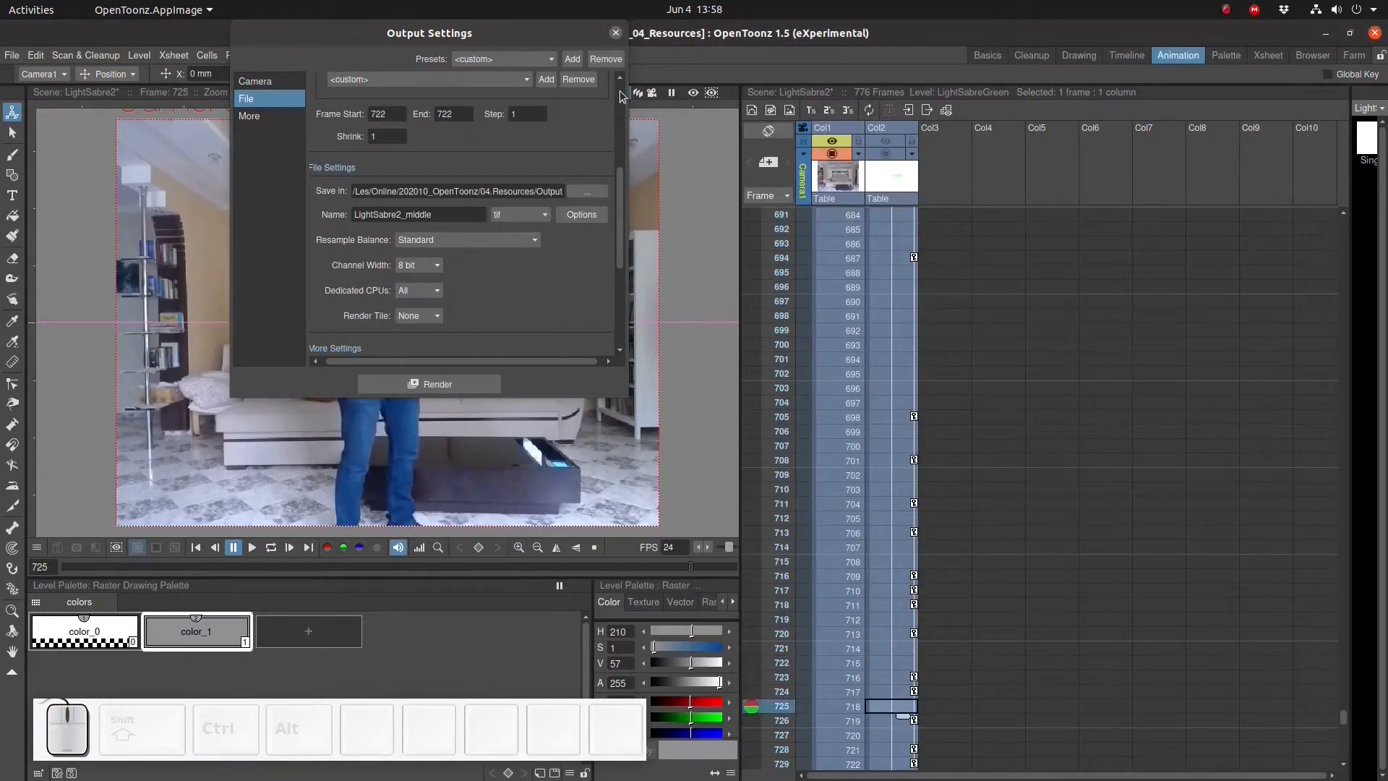
- Go to frame 732 and set the render range start and end to frame 732
{"action": "left_click_drag", "start_coordinate": [553, 34], "coordinate": [1207, 82]}
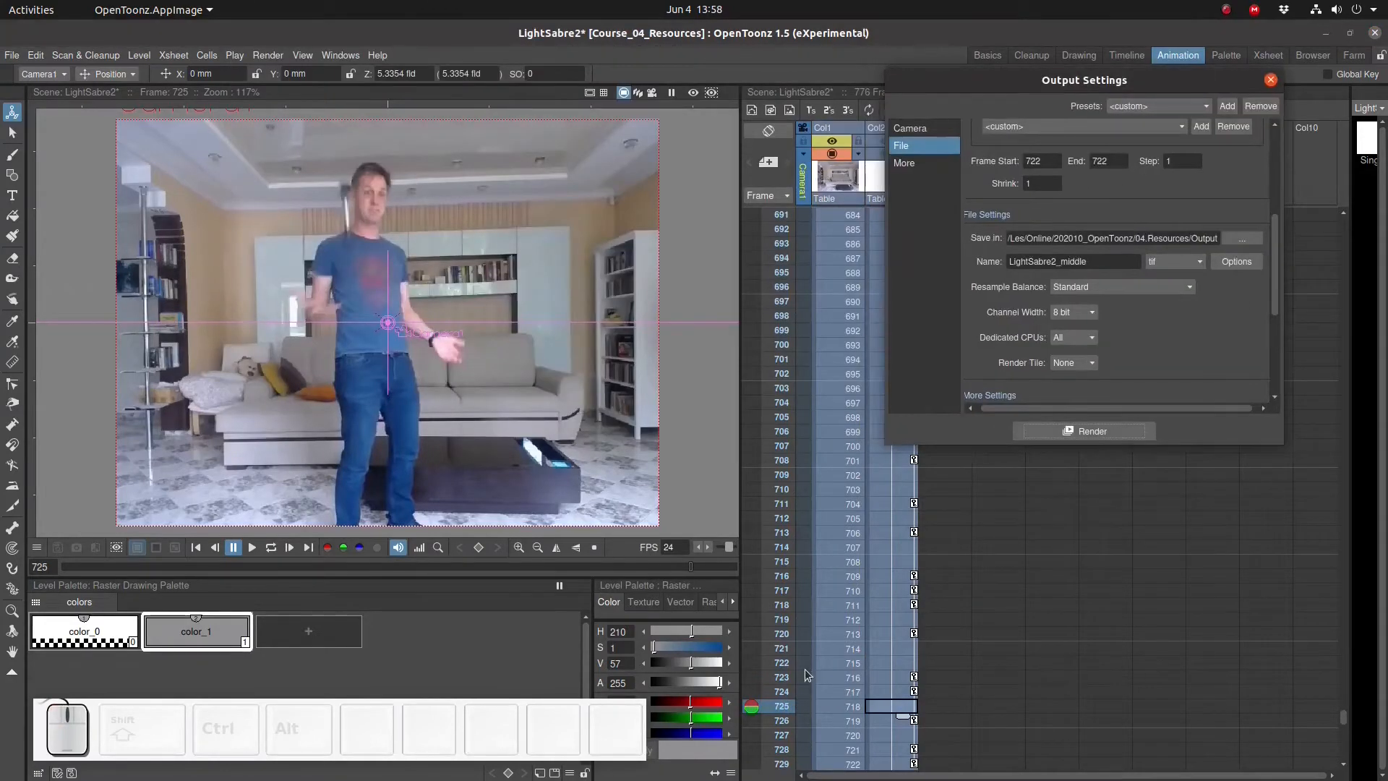
{"action": "scroll", "coordinate": [805, 687], "scroll_direction": "down", "scroll_amount": 4}
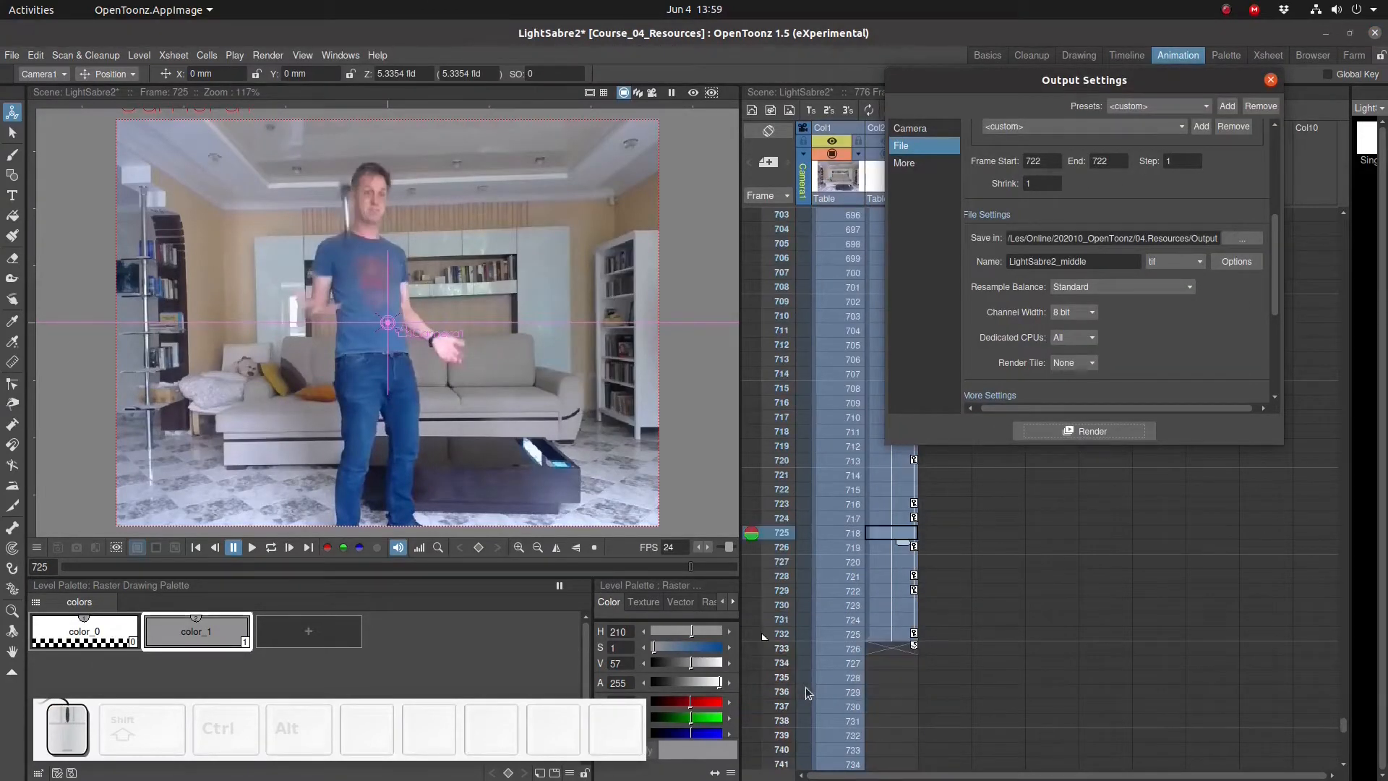
{"action": "left_click", "coordinate": [765, 634]}
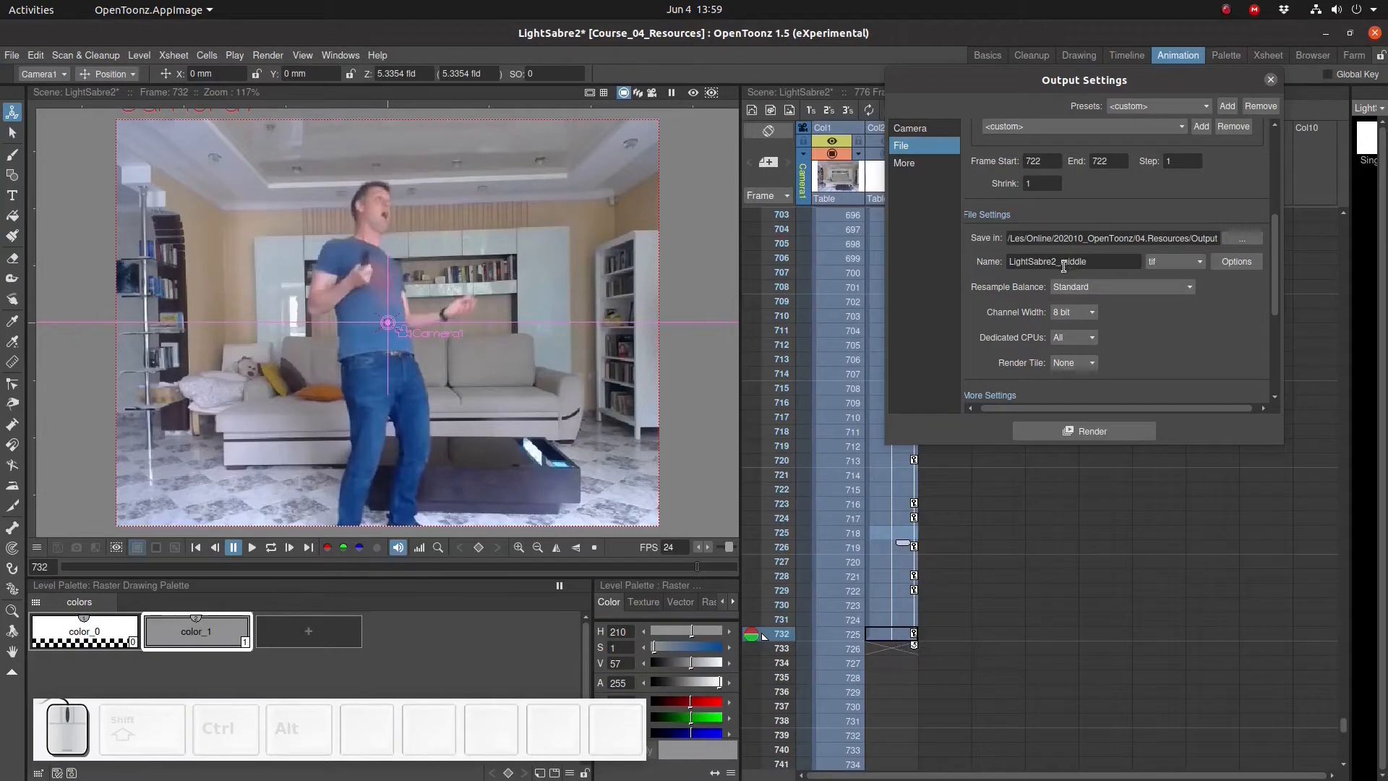
{"action": "left_click_drag", "start_coordinate": [1027, 161], "coordinate": [1078, 172]}
{"action": "type", "text": "832"}
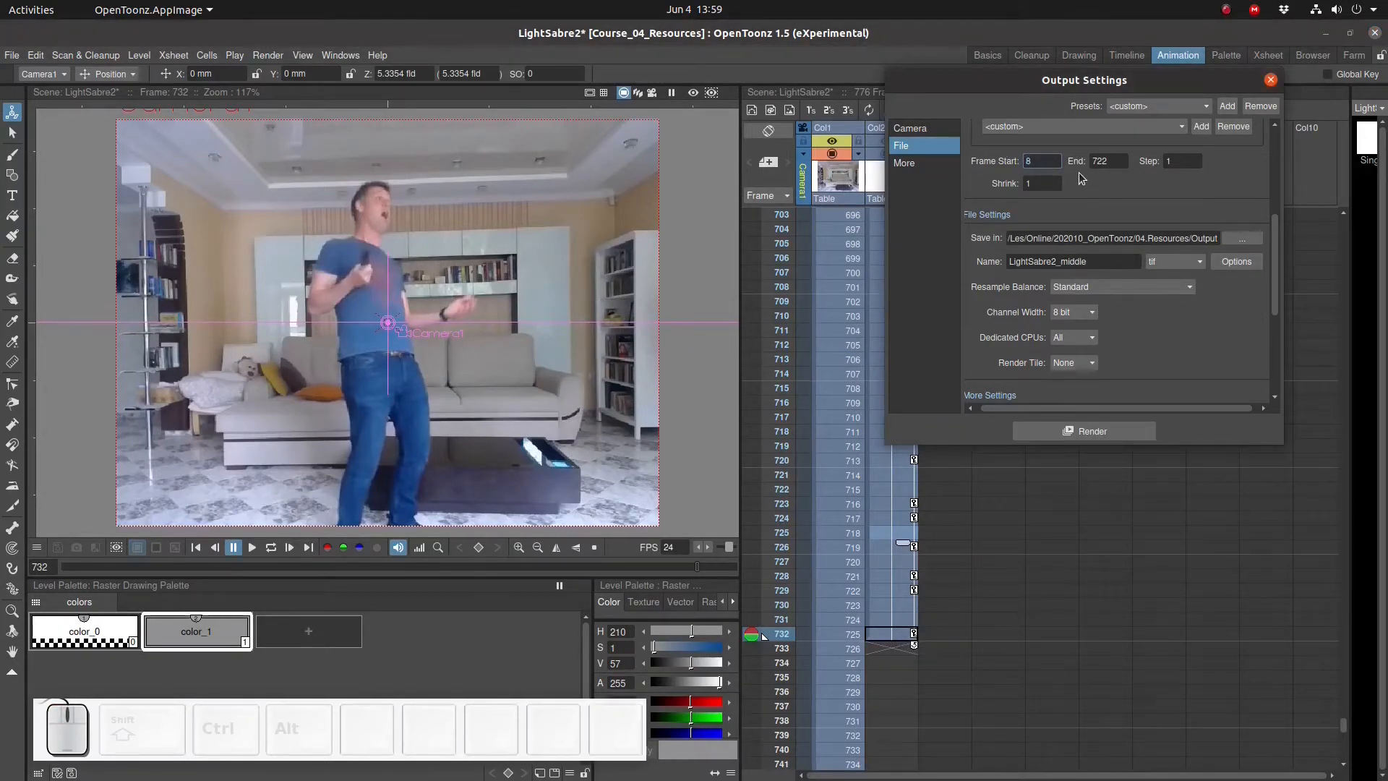
{"action": "key", "text": "BackSpace"}
{"action": "key", "text": "BackSpace"}
{"action": "key", "text": "BackSpace"}
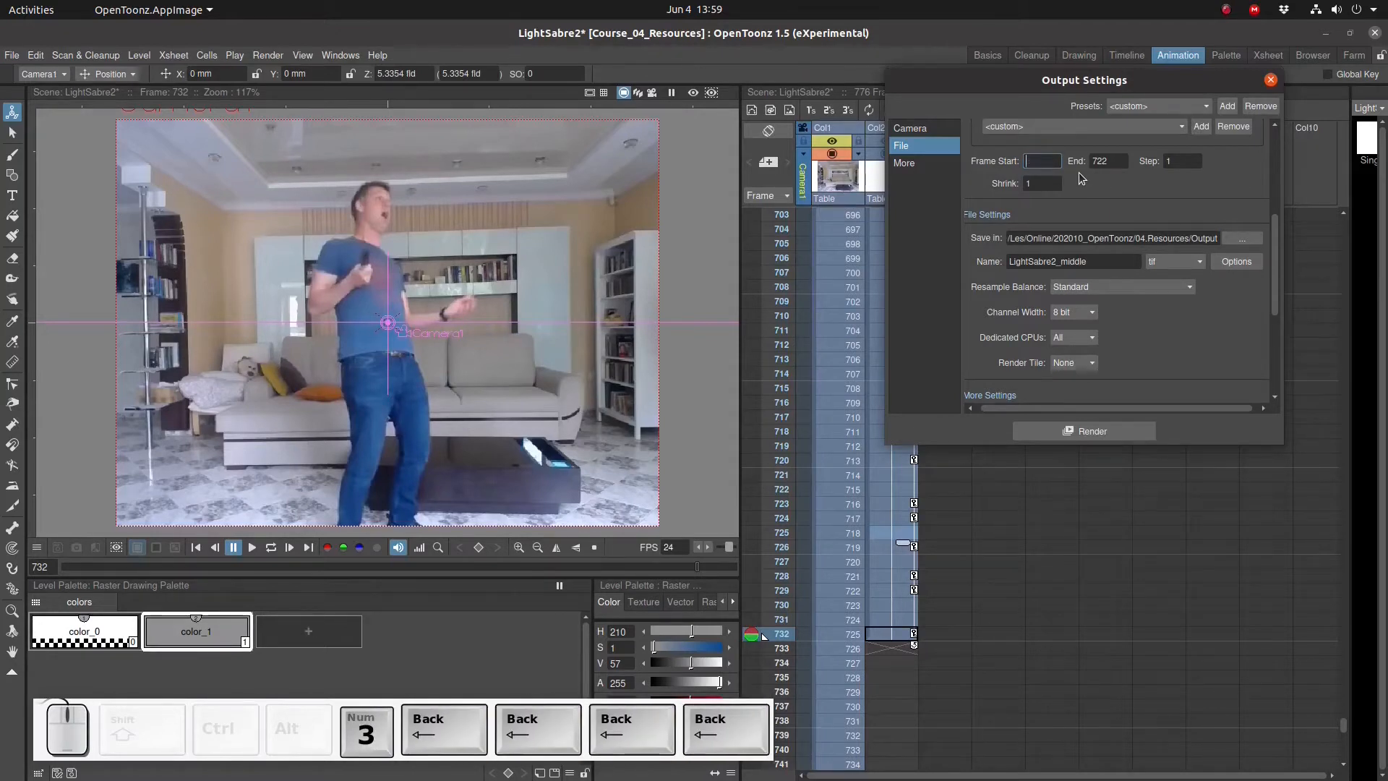
{"action": "type", "text": "732"}
{"action": "key", "text": "Tab"}
{"action": "type", "text": "732"}
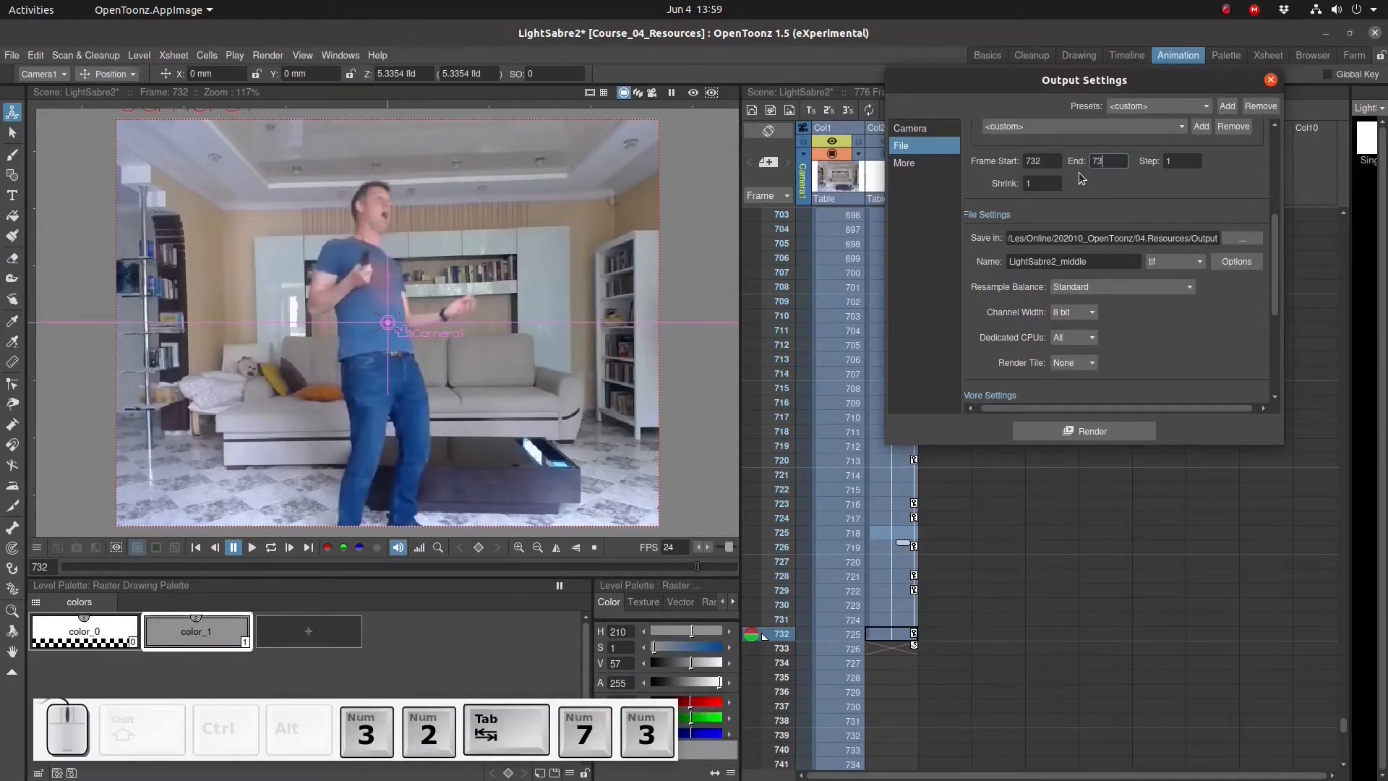
{"action": "key", "text": "Return"}
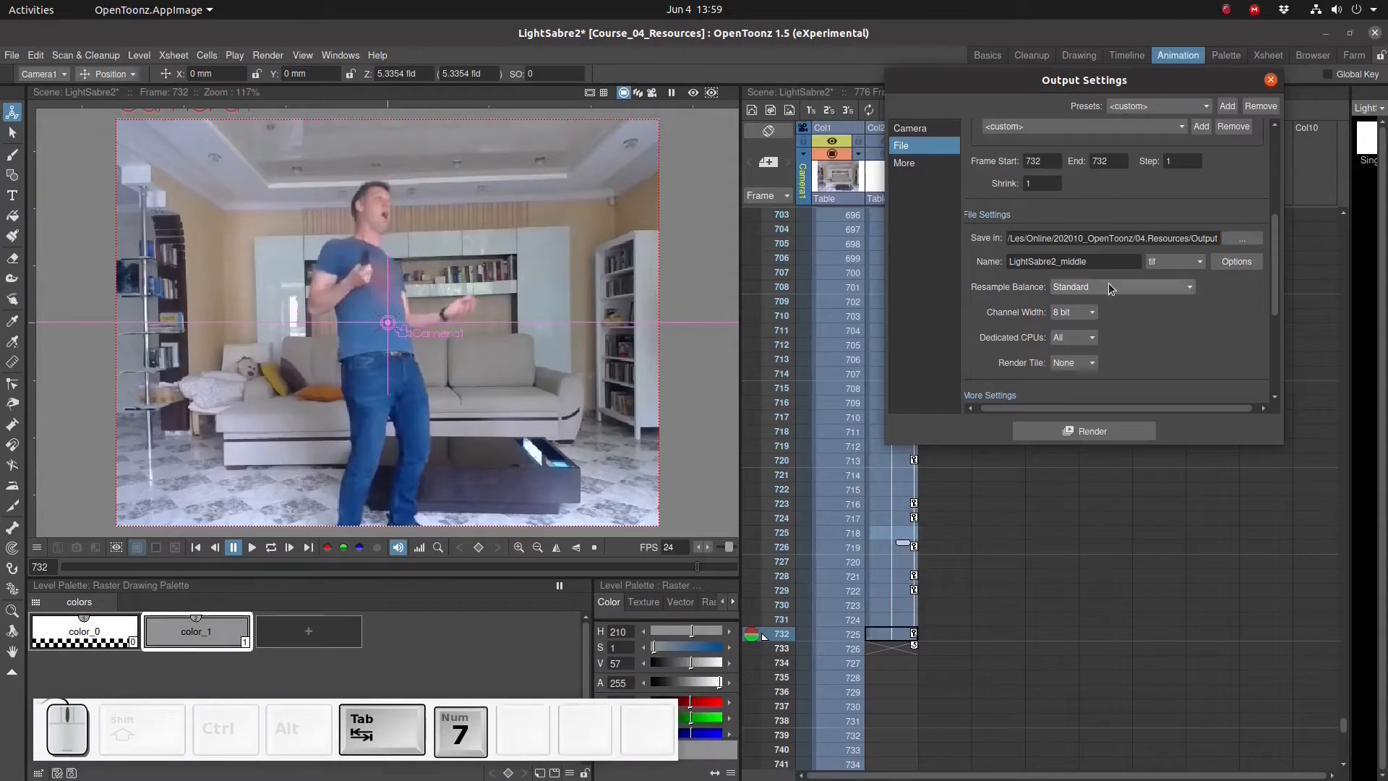
- Rename the output file LightSabre2_final, render the frame, and close Output Settings
{"action": "left_click", "coordinate": [1062, 263]}
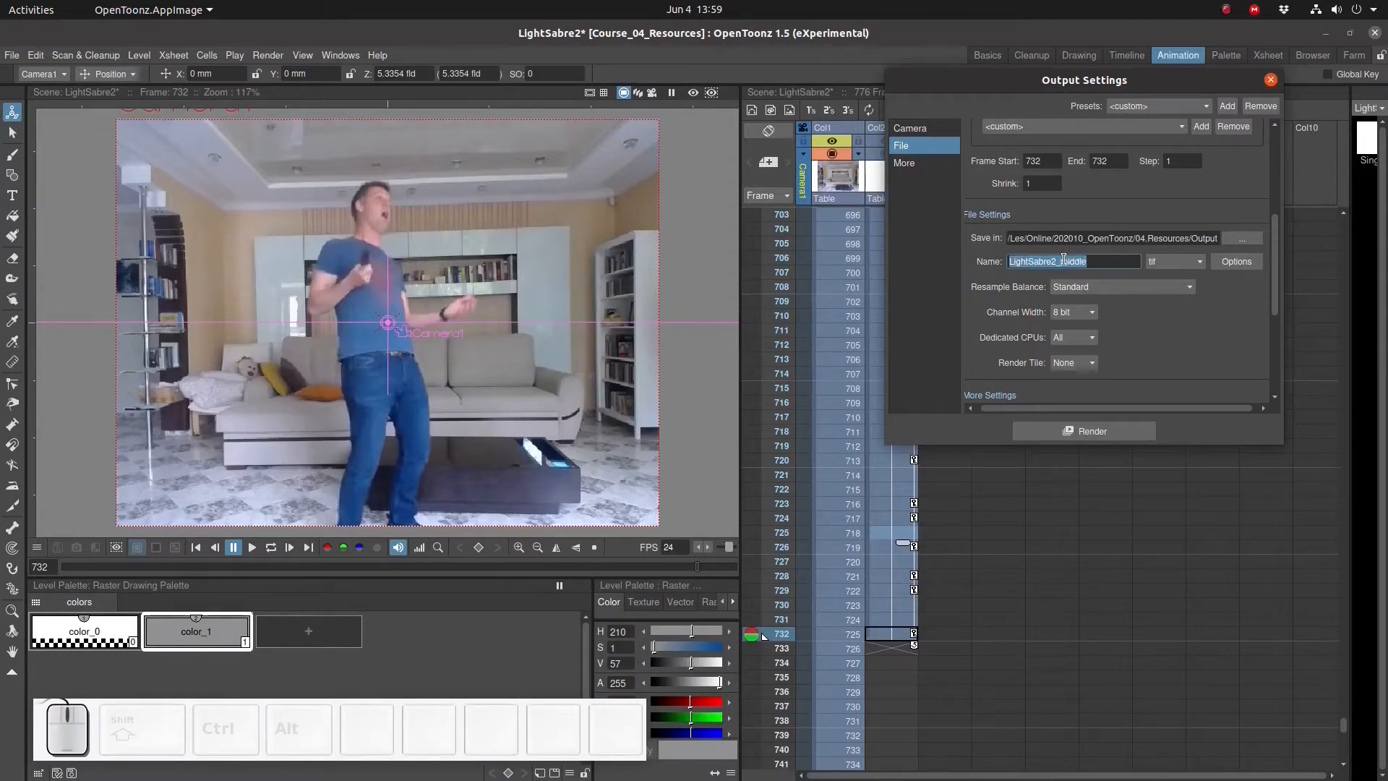
{"action": "left_click_drag", "start_coordinate": [1061, 261], "coordinate": [1104, 260]}
{"action": "type", "text": "final"}
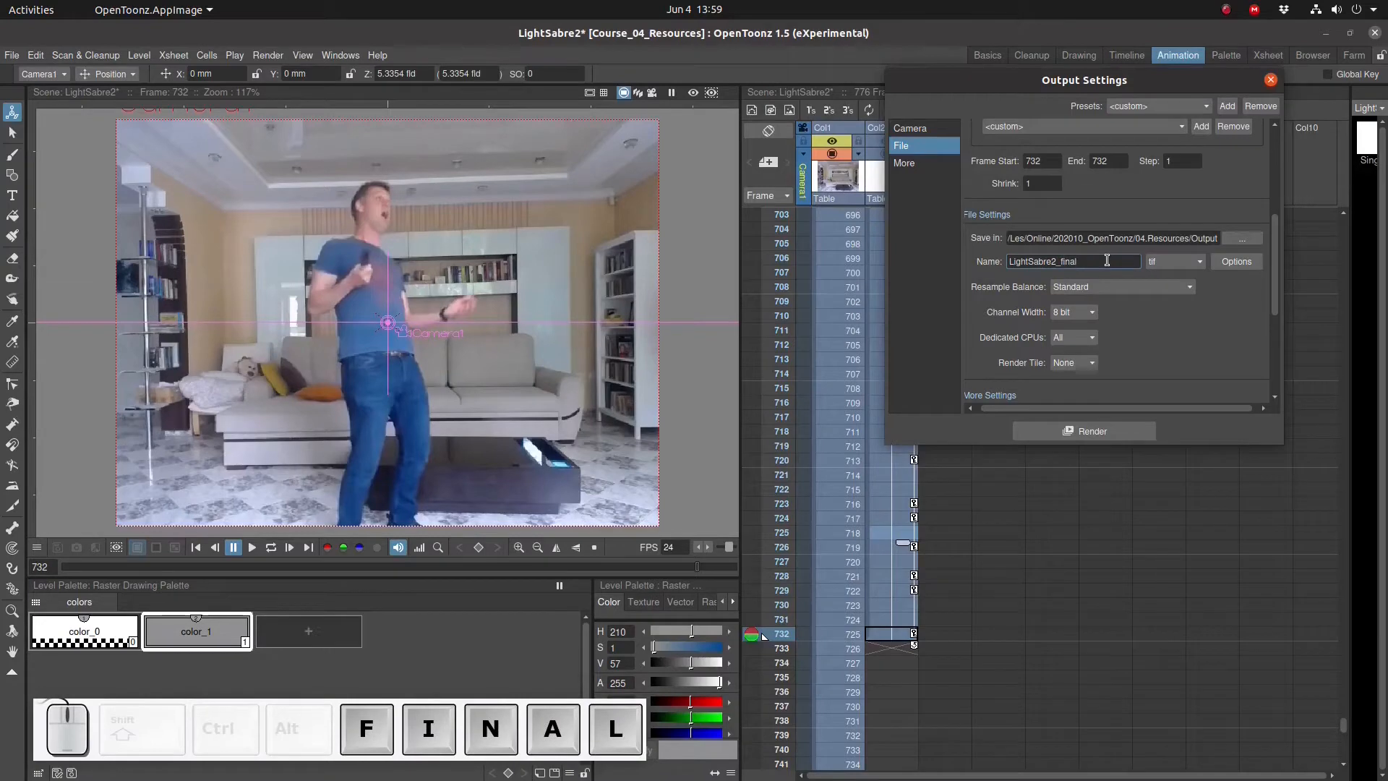
{"action": "left_click", "coordinate": [1109, 431]}
{"action": "left_click", "coordinate": [314, 46]}
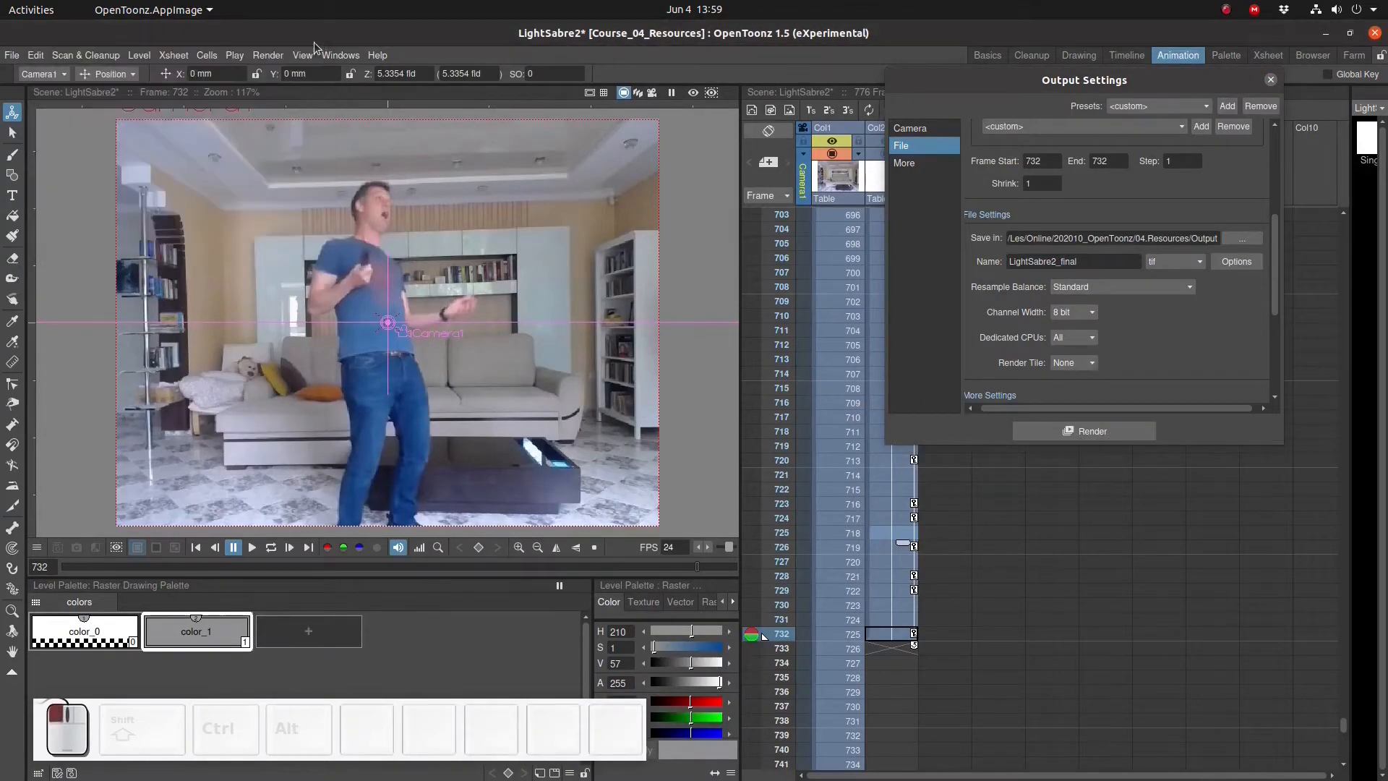
{"action": "left_click", "coordinate": [1272, 79]}
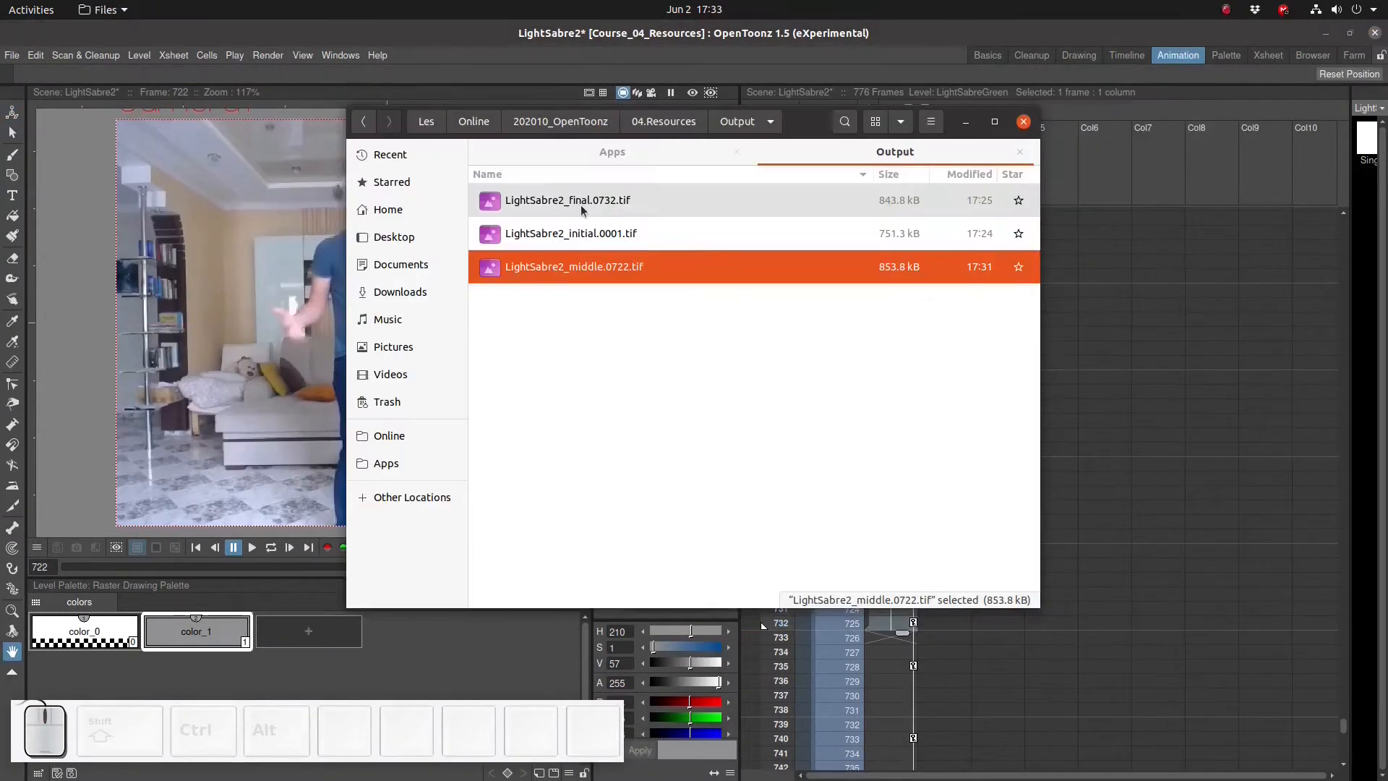
- Open LightSabre2_final.0732.tif in GNU Image Manipulation Program and import it with default channel settings
{"action": "left_click", "coordinate": [580, 205]}
{"action": "right_click", "coordinate": [580, 205]}
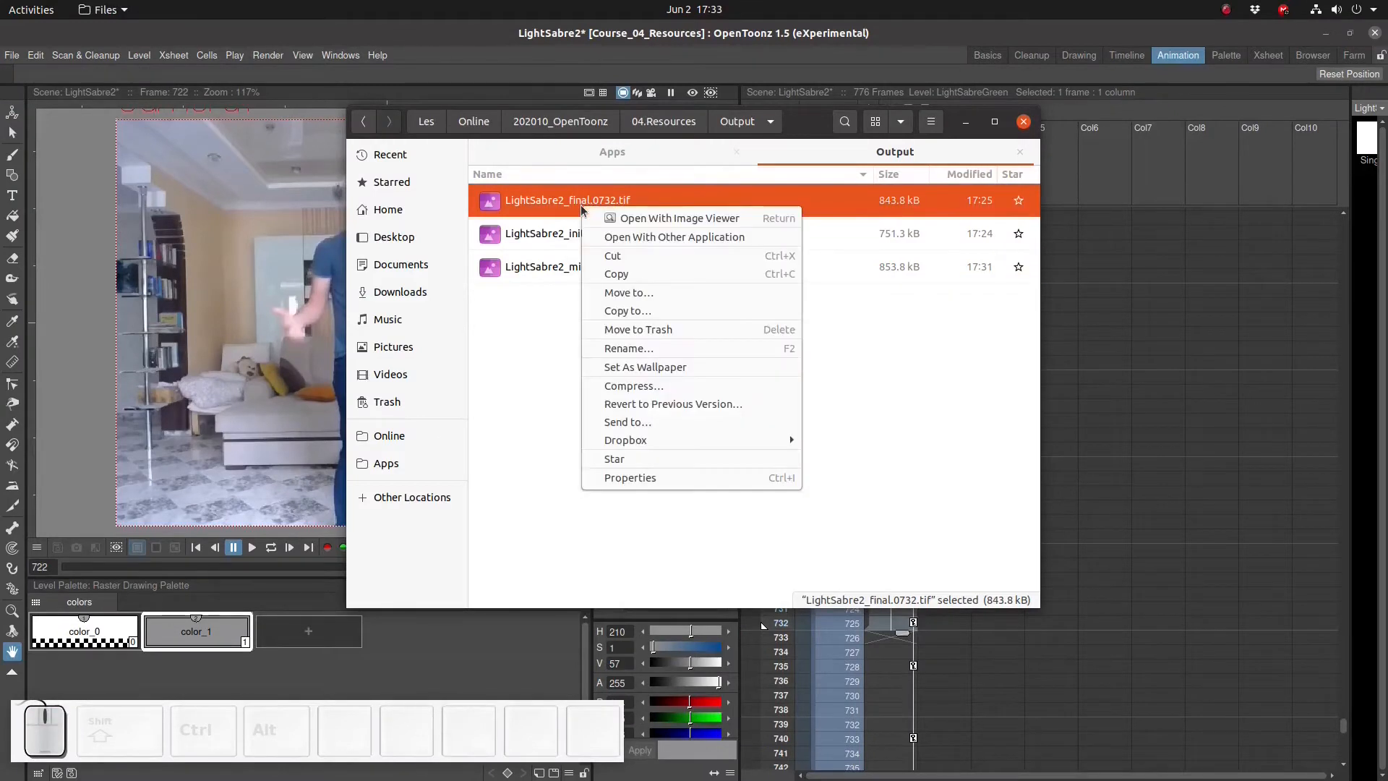
{"action": "left_click", "coordinate": [620, 239]}
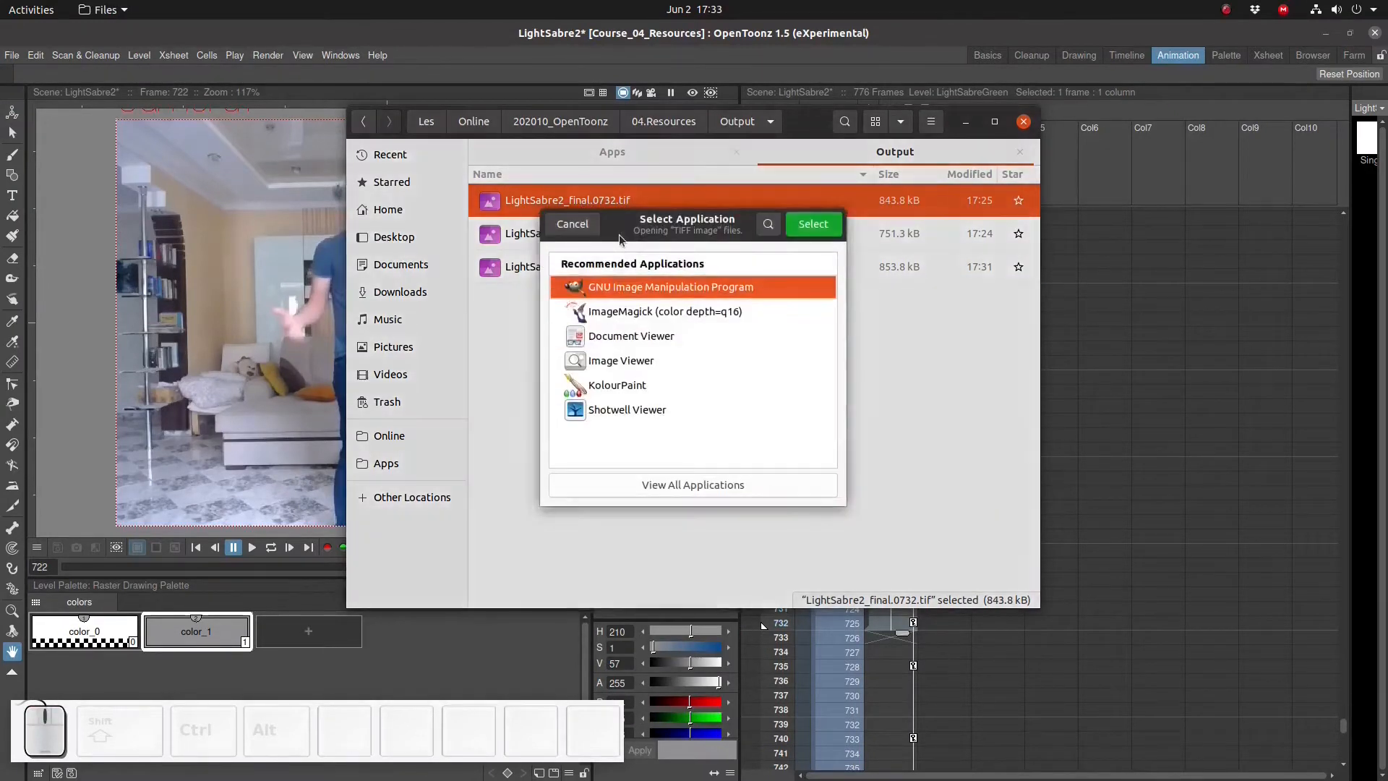
{"action": "double_click", "coordinate": [620, 287]}
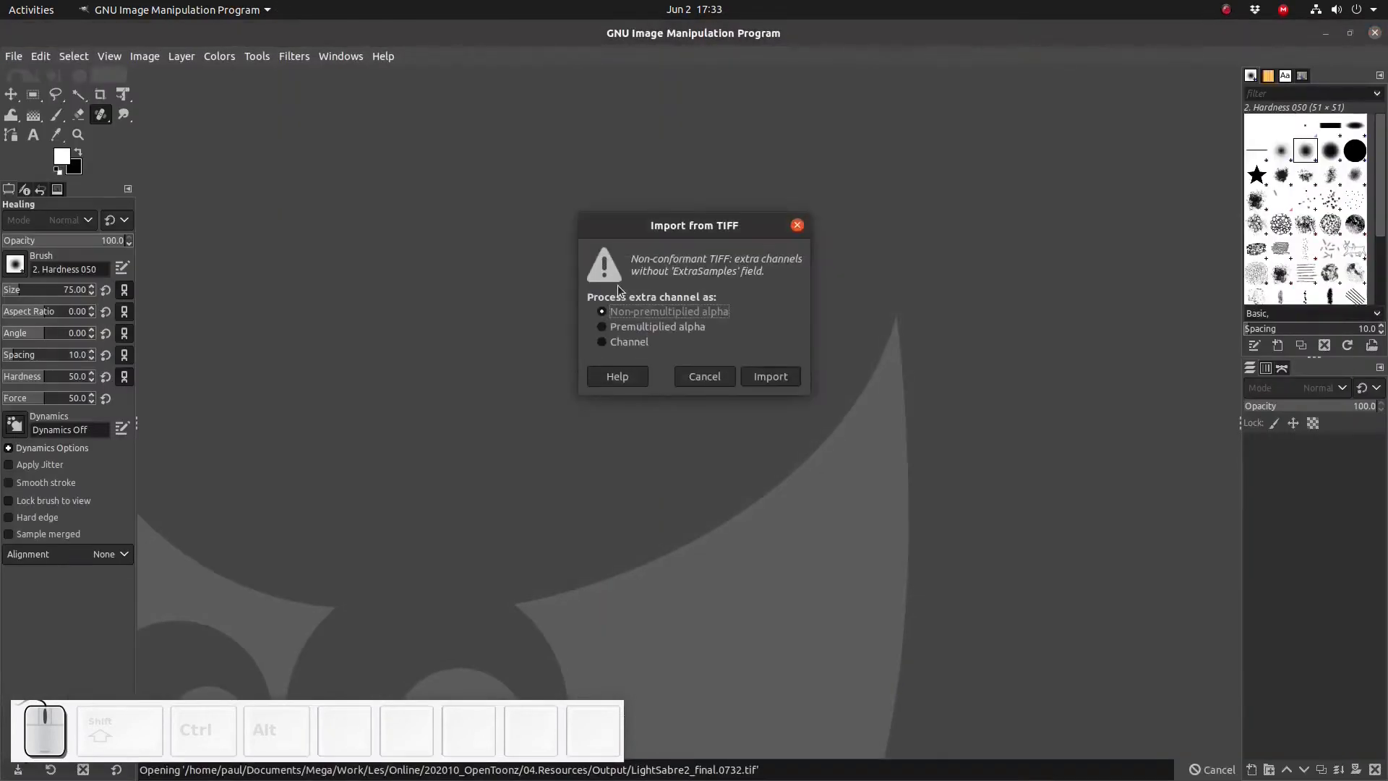
{"action": "left_click", "coordinate": [759, 375]}
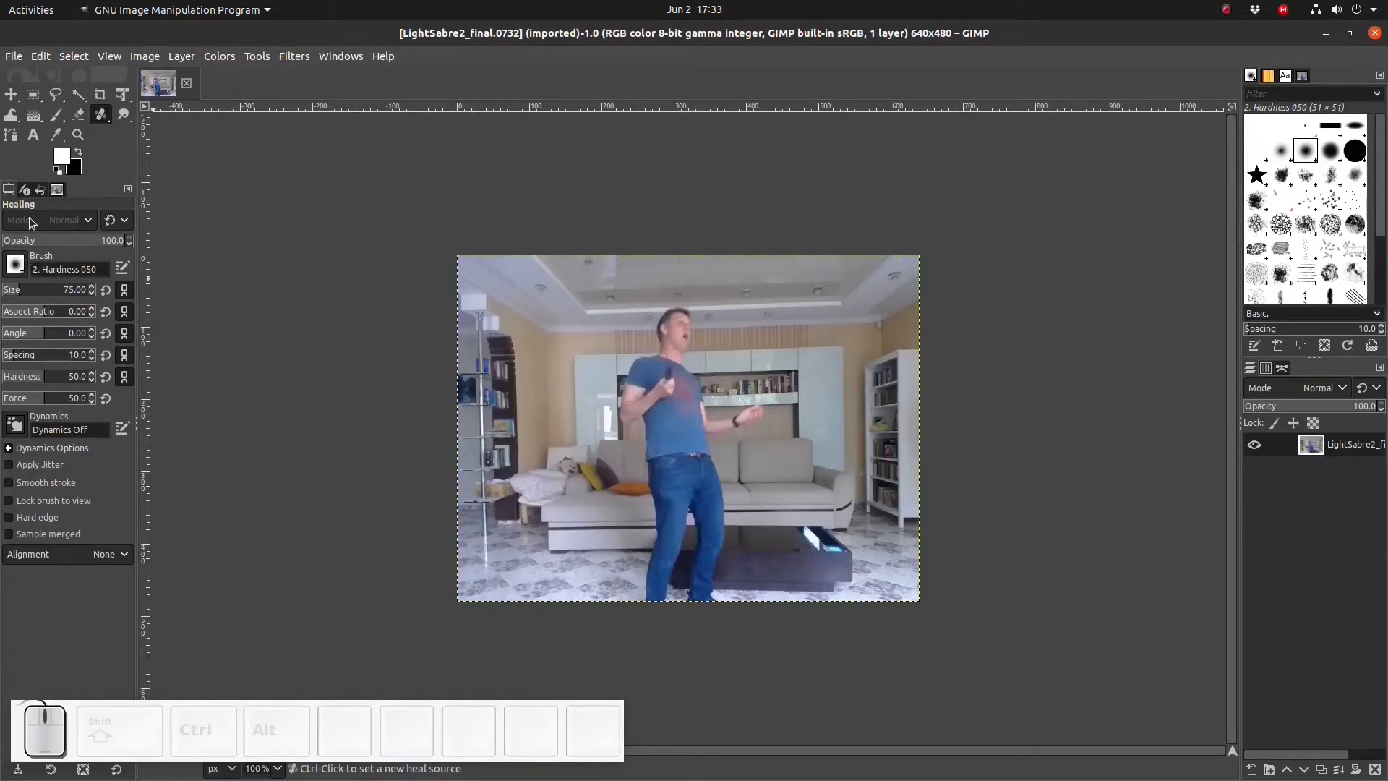
- With the Free Select tool, start an outline up the man's left arm, around his head and across the ceiling
{"action": "left_click", "coordinate": [55, 94]}
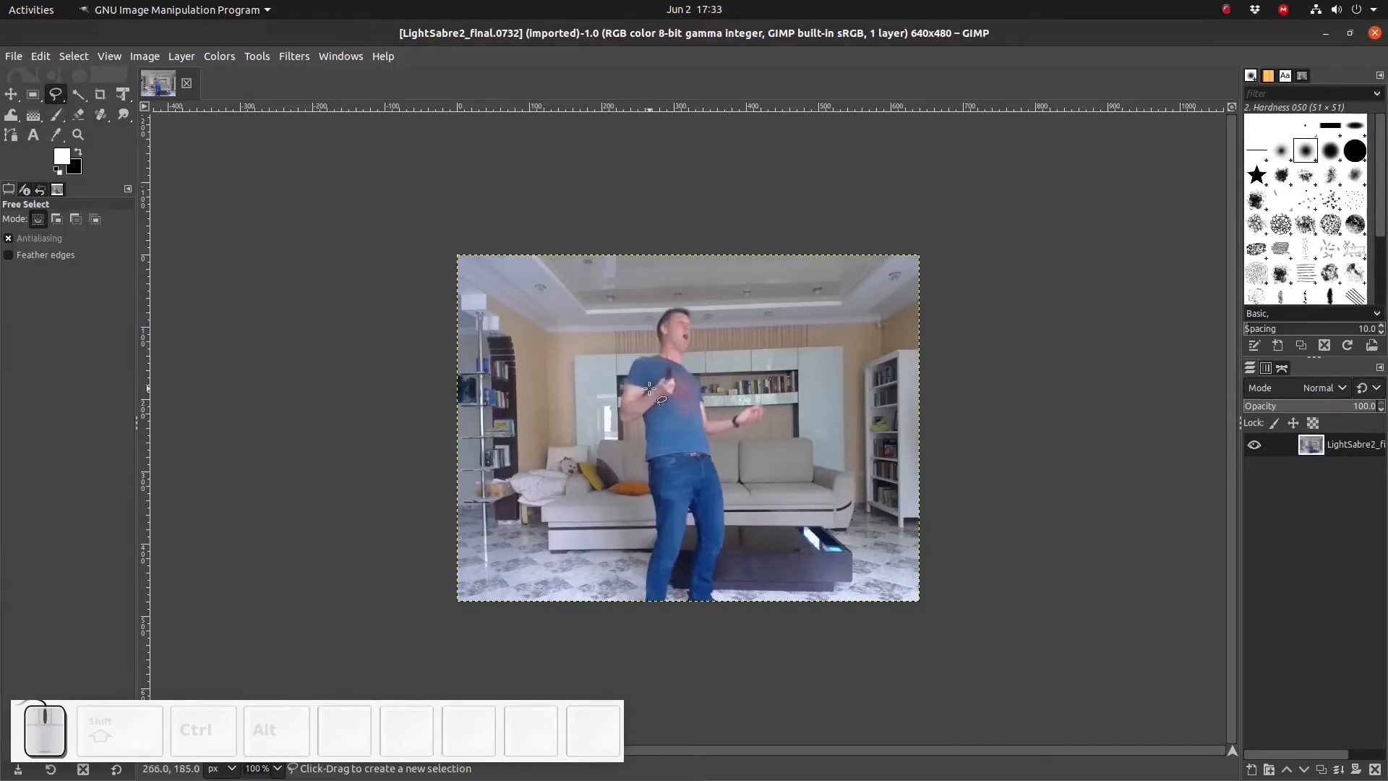
{"action": "scroll", "coordinate": [658, 386], "scroll_direction": "up", "scroll_amount": 4}
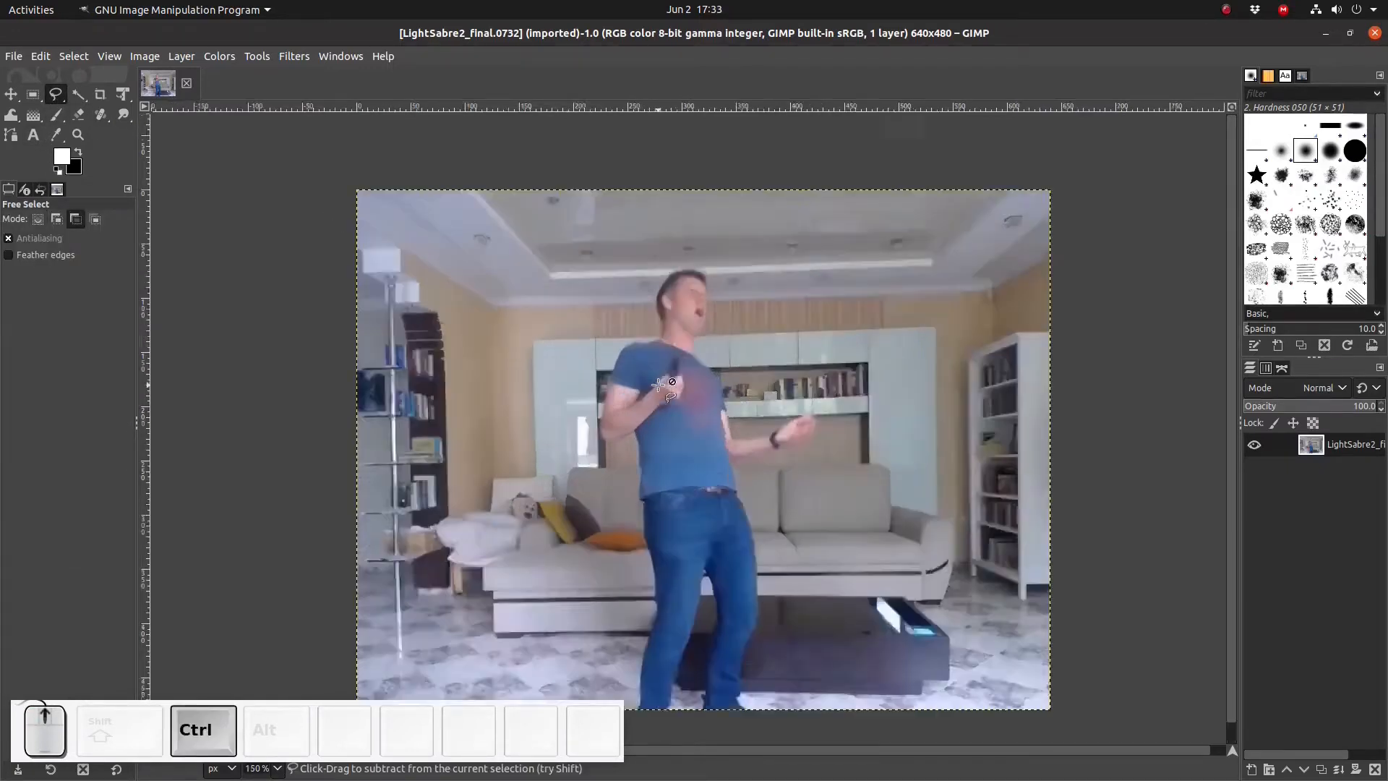
{"action": "scroll", "coordinate": [658, 386], "scroll_direction": "up", "scroll_amount": 2}
{"action": "left_click", "coordinate": [611, 680]}
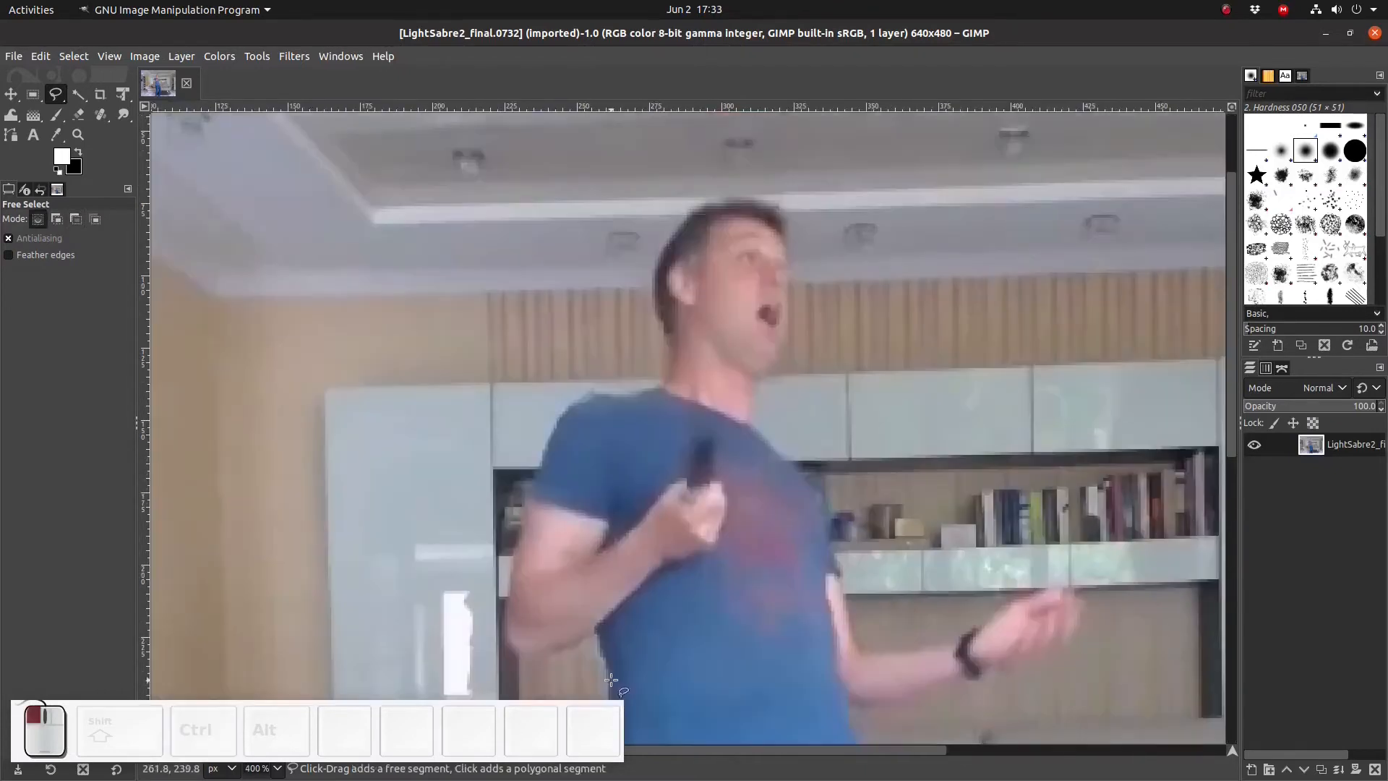
{"action": "left_click", "coordinate": [594, 617]}
{"action": "left_click", "coordinate": [541, 477]}
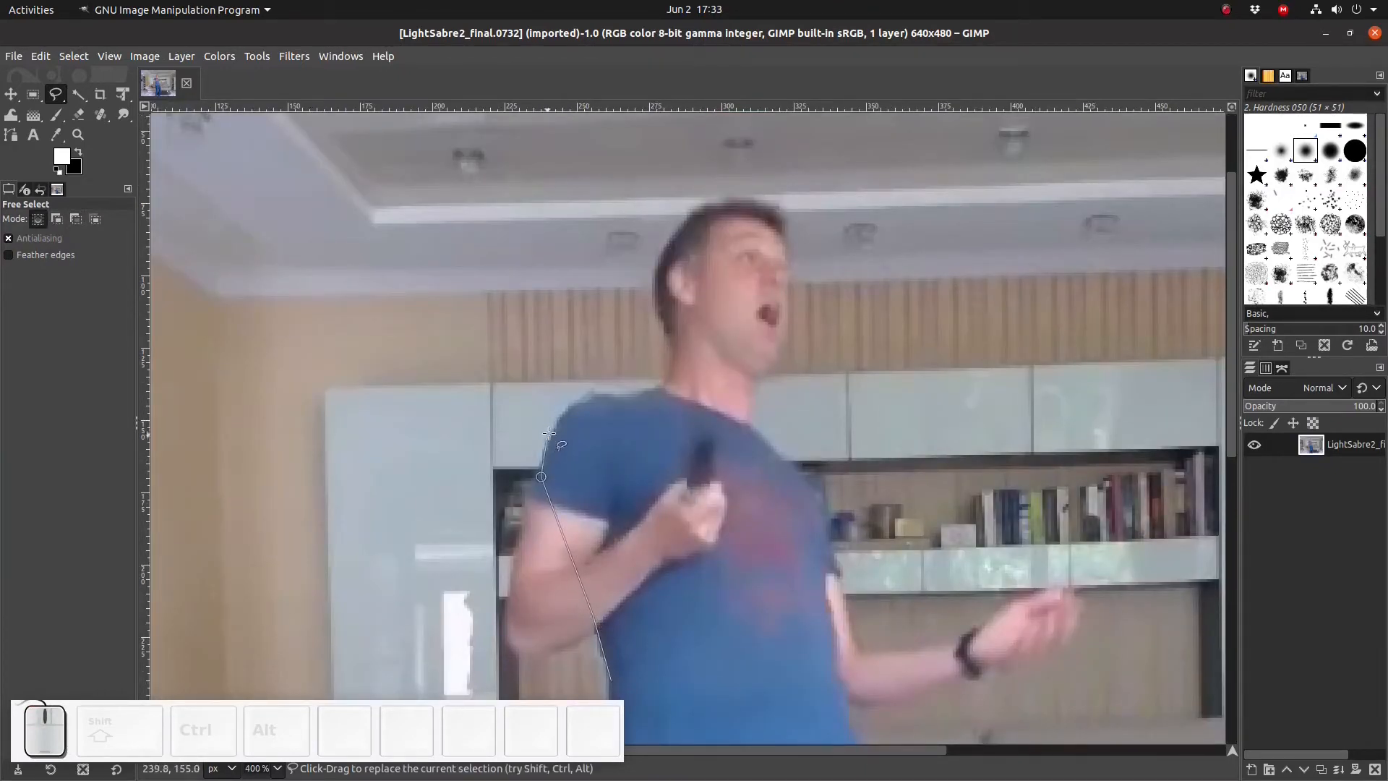
{"action": "left_click", "coordinate": [555, 426]}
{"action": "left_click", "coordinate": [585, 399]}
{"action": "left_click", "coordinate": [624, 397]}
{"action": "left_click", "coordinate": [659, 388]}
{"action": "left_click", "coordinate": [671, 372]}
{"action": "left_click", "coordinate": [667, 334]}
{"action": "left_click", "coordinate": [654, 308]}
{"action": "left_click", "coordinate": [654, 267]}
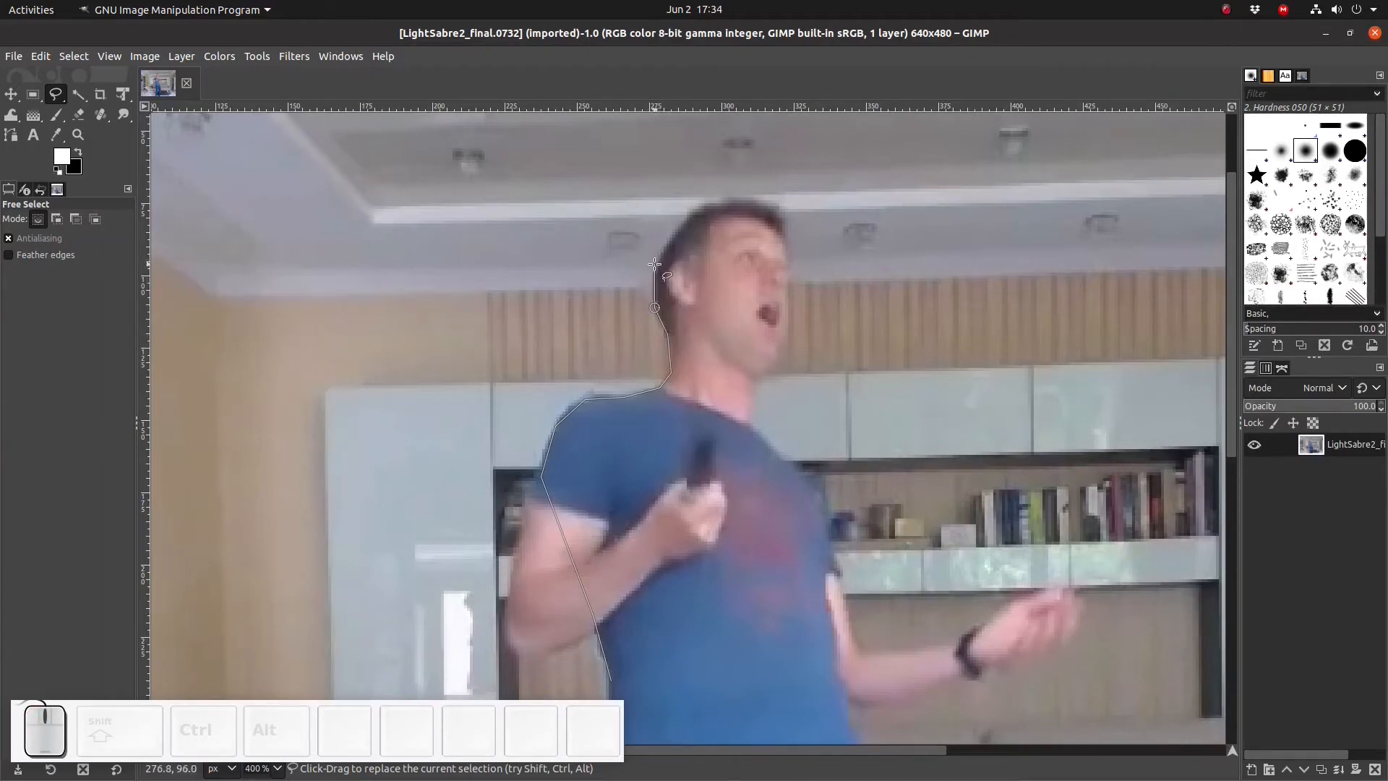
{"action": "left_click", "coordinate": [677, 227]}
{"action": "mouse_move", "coordinate": [726, 170]}
{"action": "left_mouse_down"}
{"action": "mouse_move", "coordinate": [824, 166]}
{"action": "mouse_move", "coordinate": [956, 190]}
{"action": "left_mouse_up"}
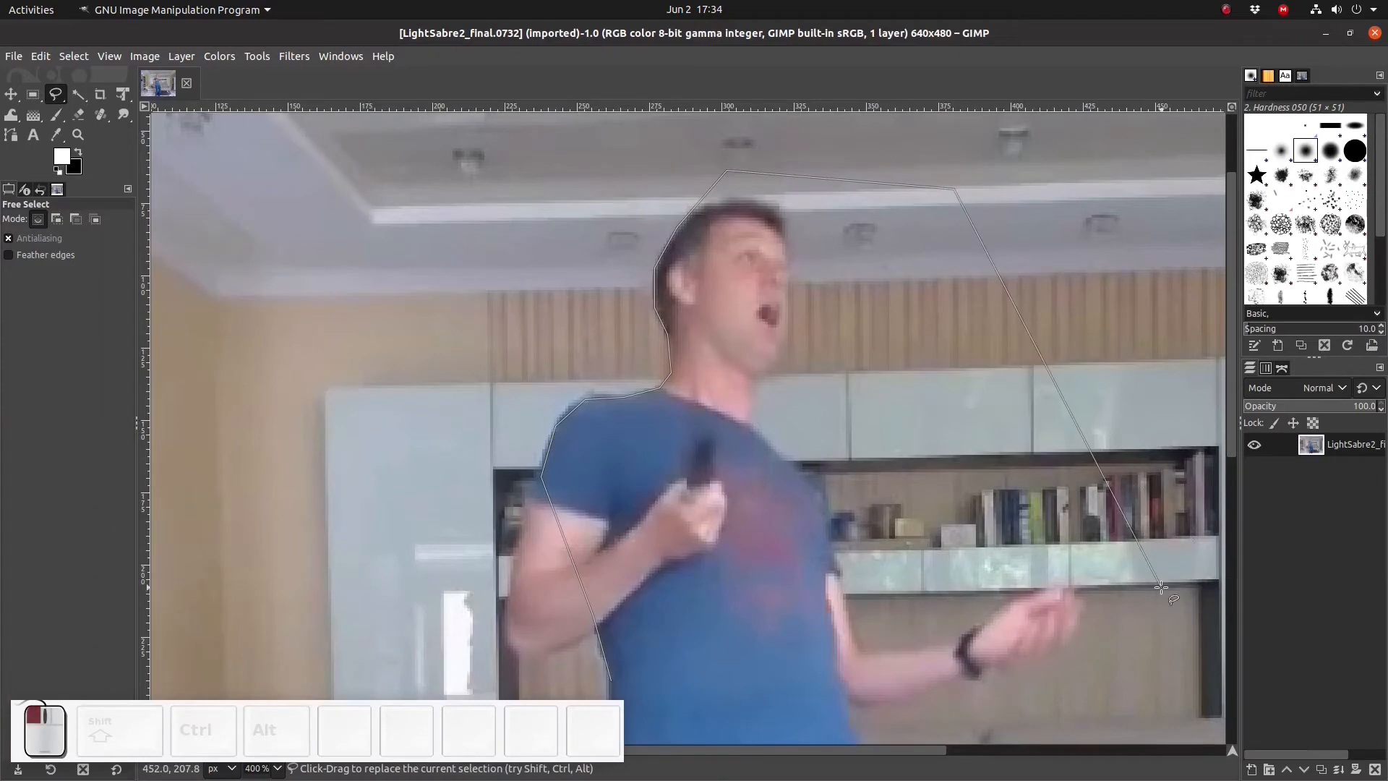
- Continue the free selection down the right side and bottom, then back up along the man's left side to close it
{"action": "left_click", "coordinate": [1160, 587]}
{"action": "scroll", "coordinate": [1161, 587], "scroll_direction": "down", "scroll_amount": 7}
{"action": "left_click", "coordinate": [1067, 670]}
{"action": "scroll", "coordinate": [1067, 671], "scroll_direction": "down", "scroll_amount": 3}
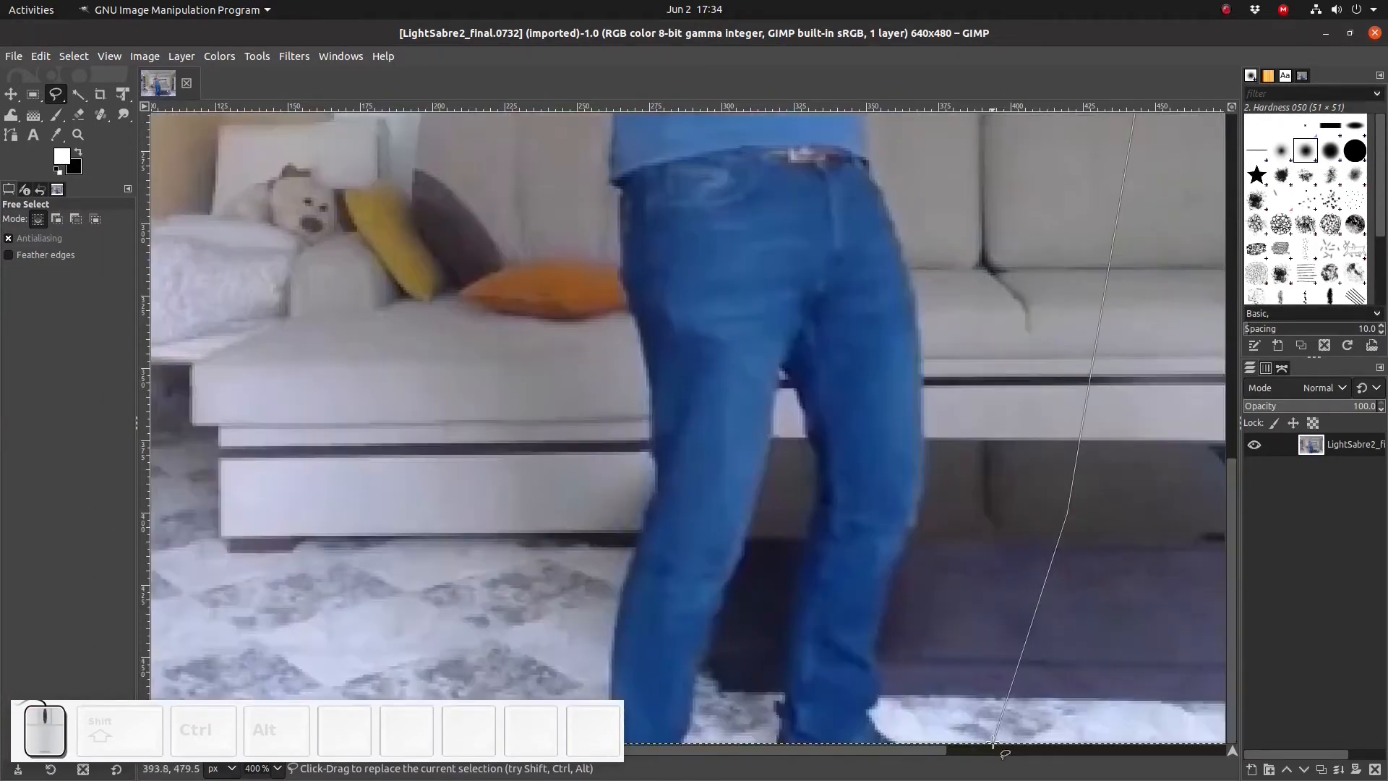
{"action": "left_click", "coordinate": [992, 742]}
{"action": "left_click_drag", "start_coordinate": [895, 750], "coordinate": [771, 749]}
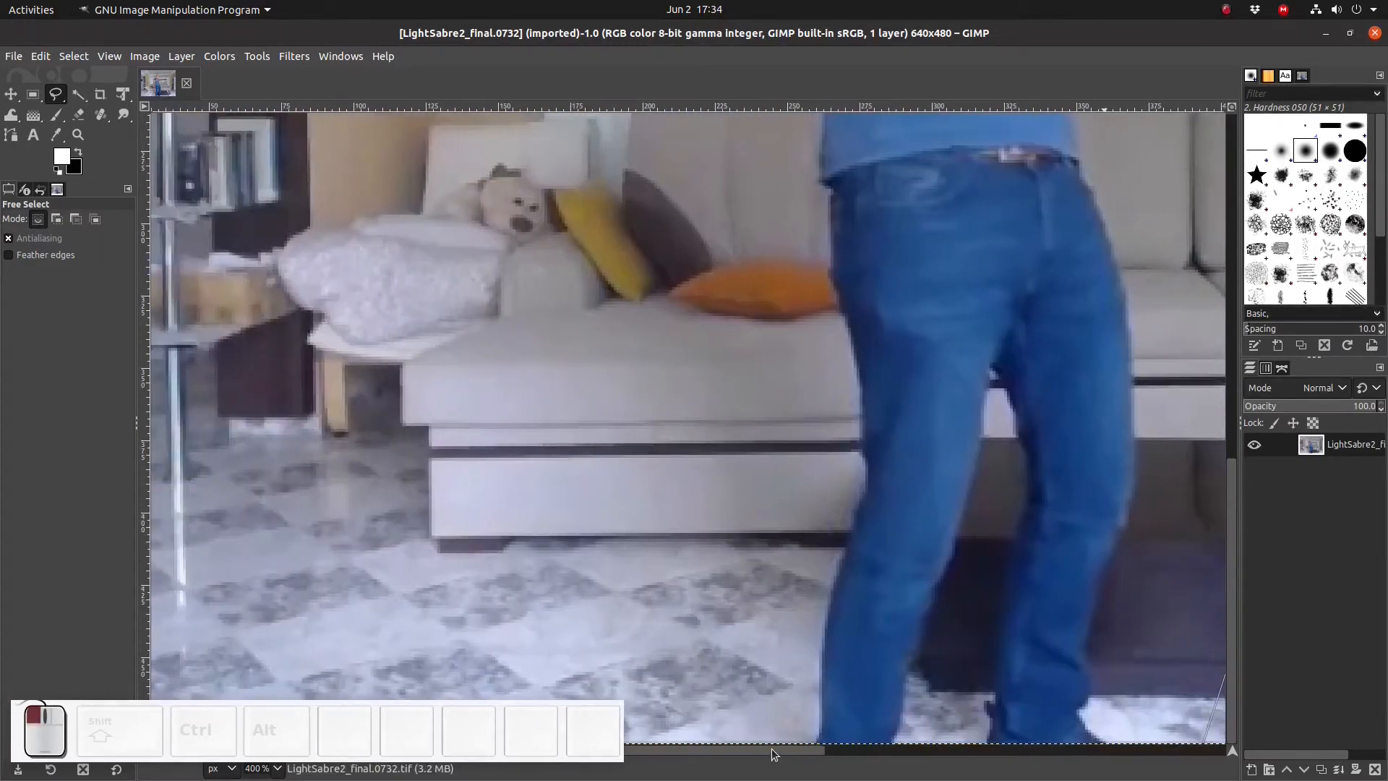
{"action": "left_click", "coordinate": [777, 742]}
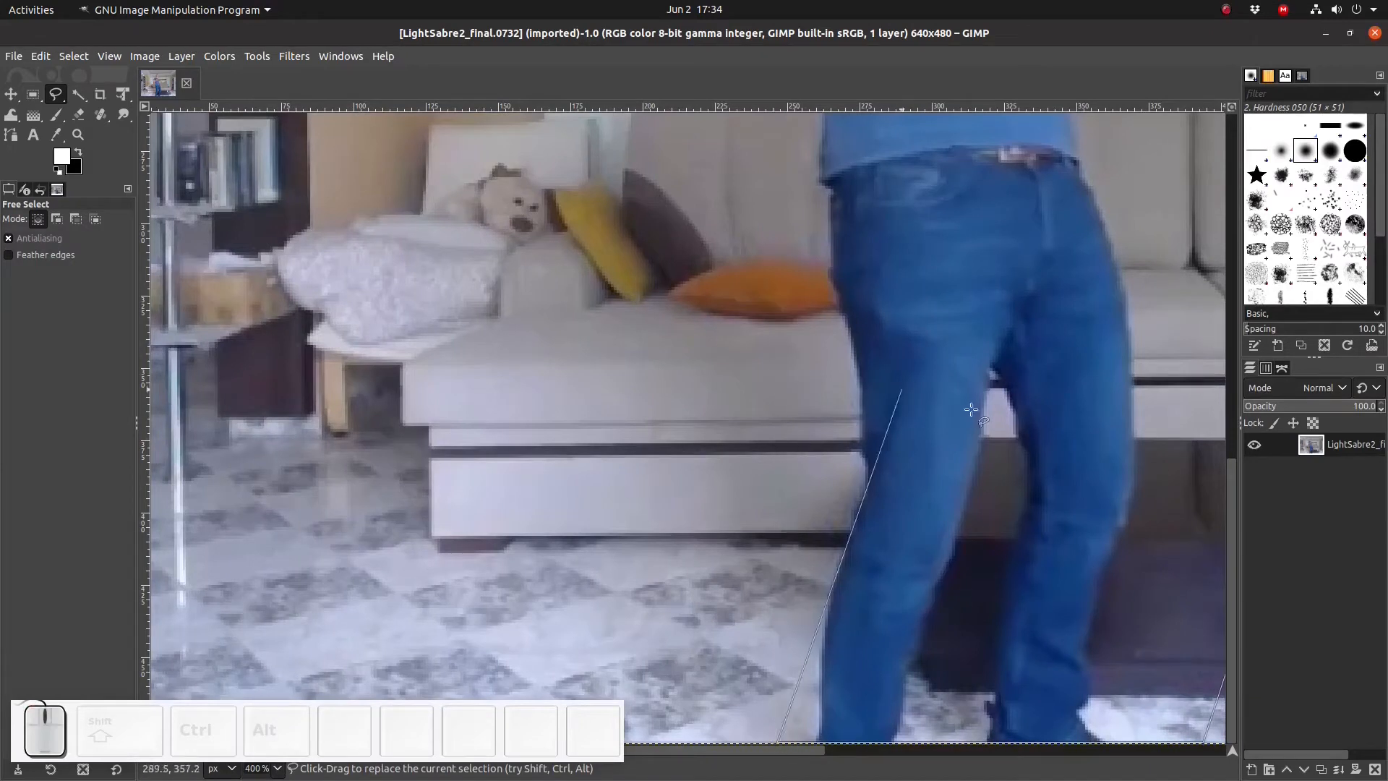
{"action": "left_click_drag", "start_coordinate": [1233, 516], "coordinate": [1220, 379]}
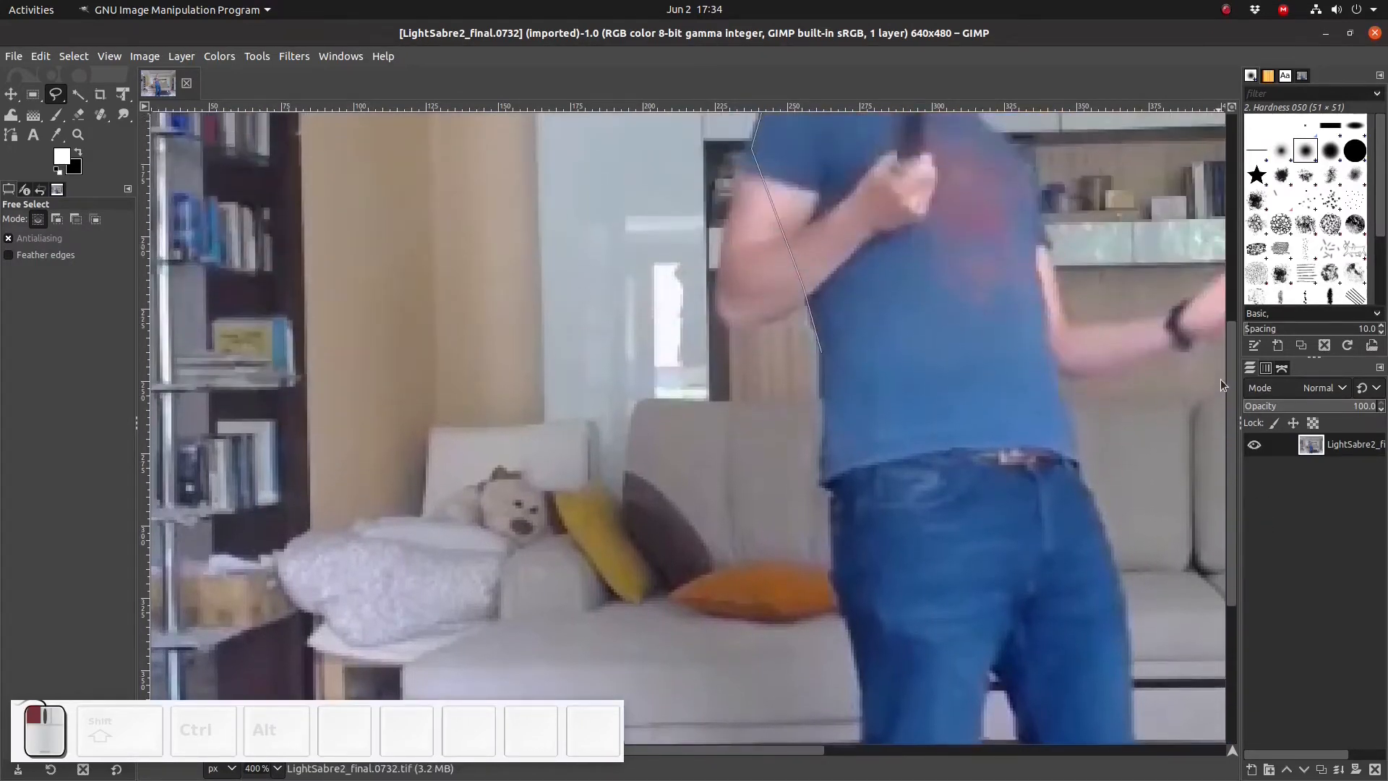
{"action": "left_click", "coordinate": [820, 352]}
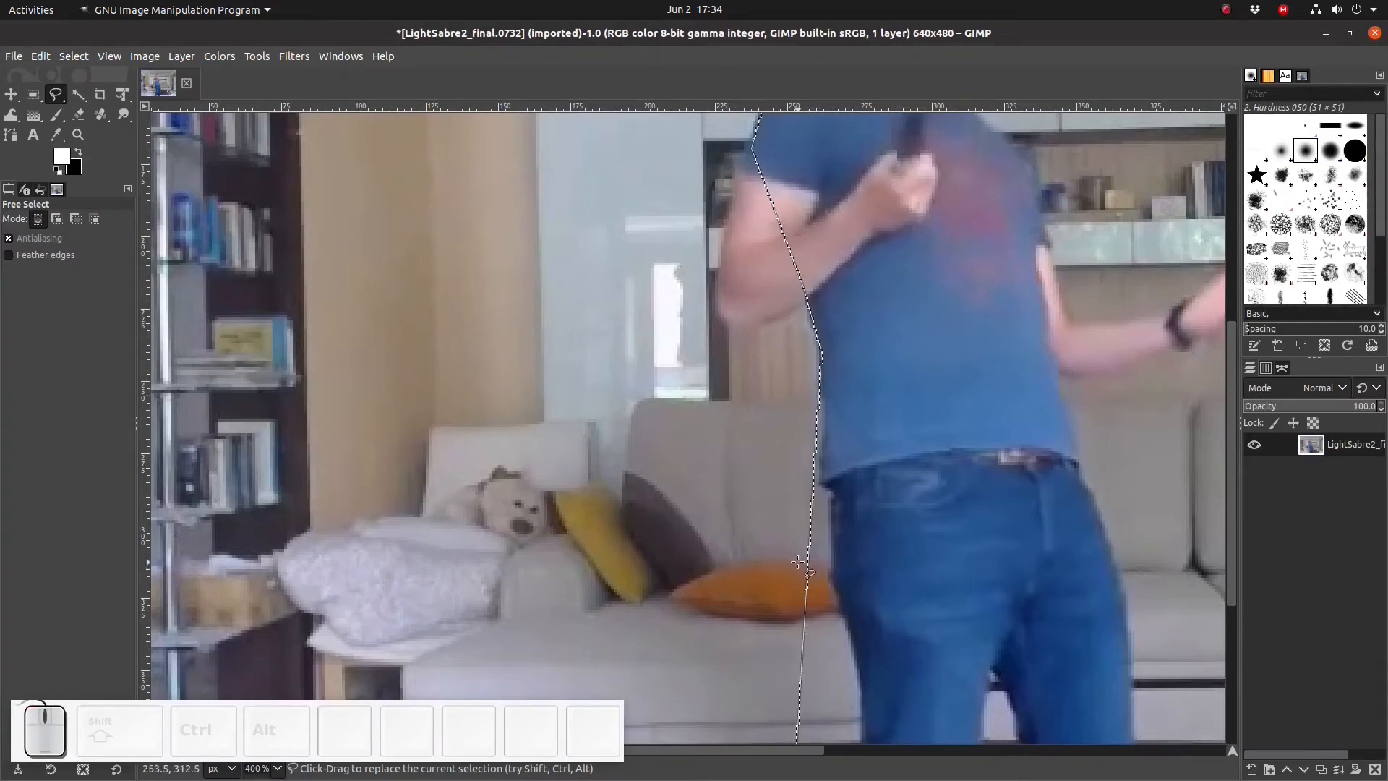
- Cut the selected area, paste it back, and convert the floating selection to a new layer
{"action": "key", "text": "ctrl+x"}
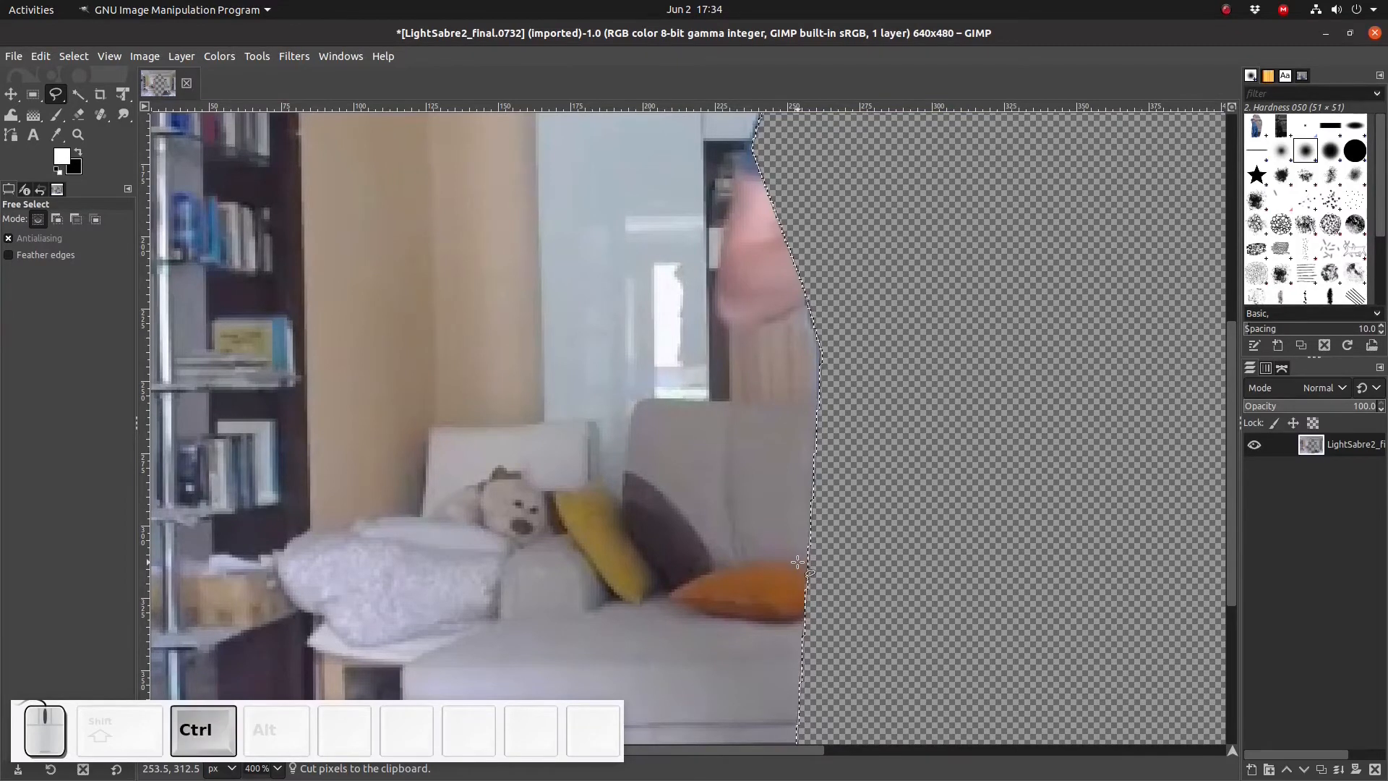
{"action": "key", "text": "ctrl+v"}
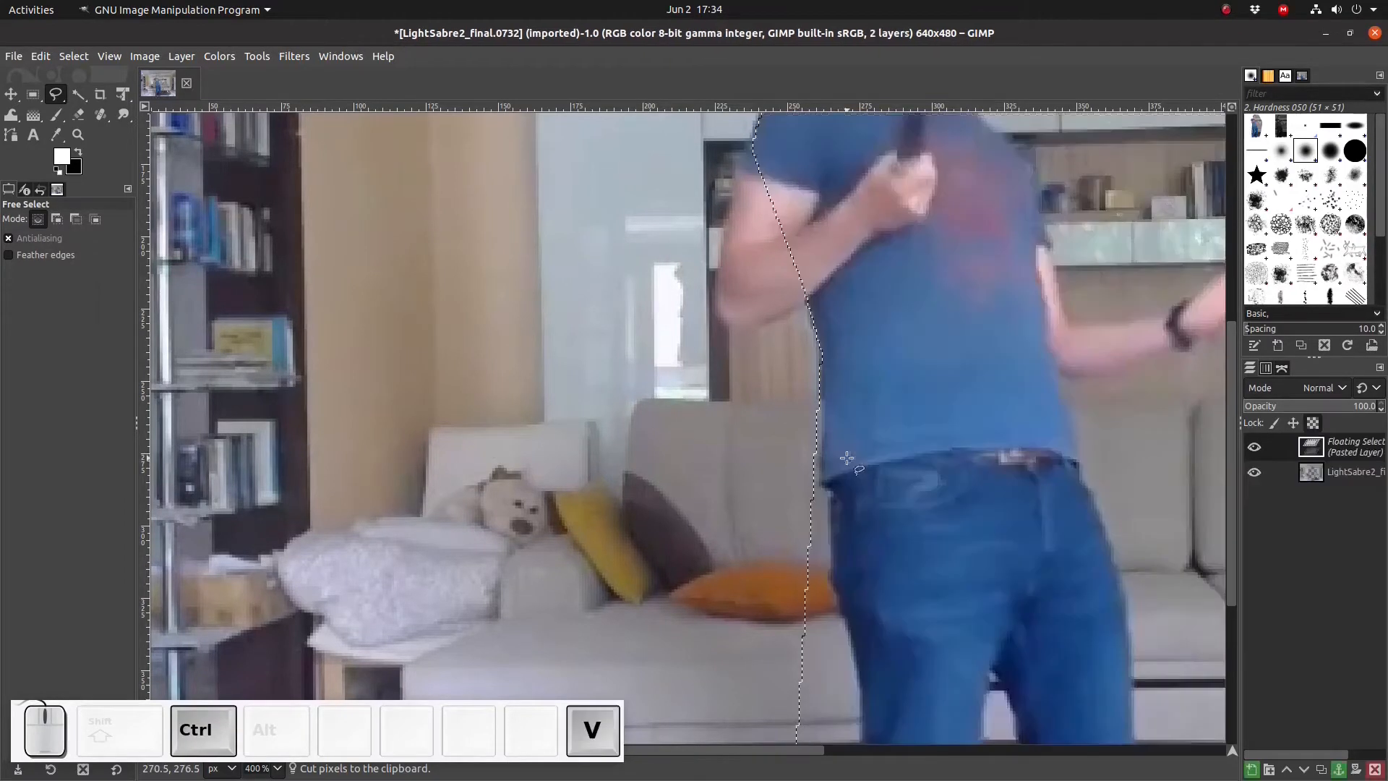
{"action": "right_click", "coordinate": [1296, 456]}
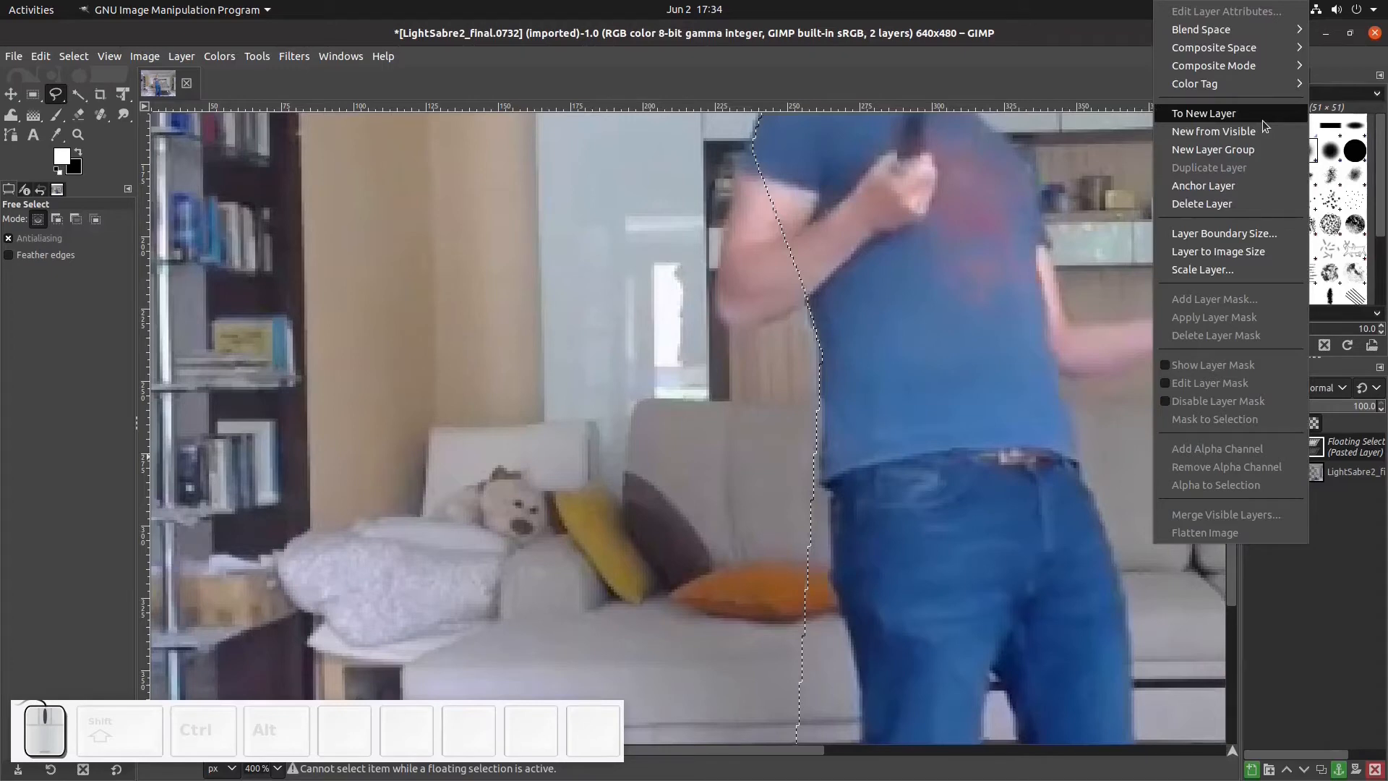
{"action": "left_click", "coordinate": [1262, 116]}
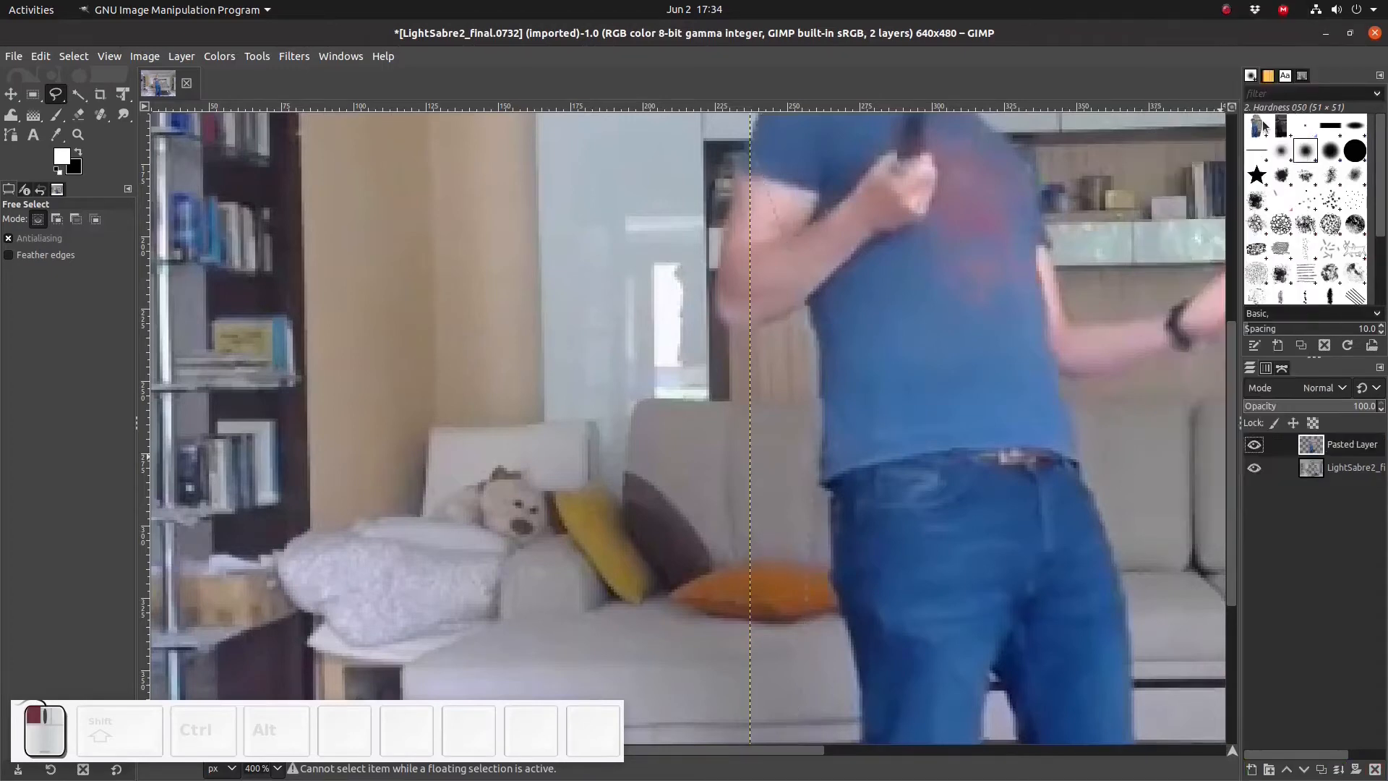
- Toggle the pasted layer's visibility to compare, then hide the original image layer
{"action": "left_click", "coordinate": [1254, 444]}
{"action": "left_click", "coordinate": [1254, 445]}
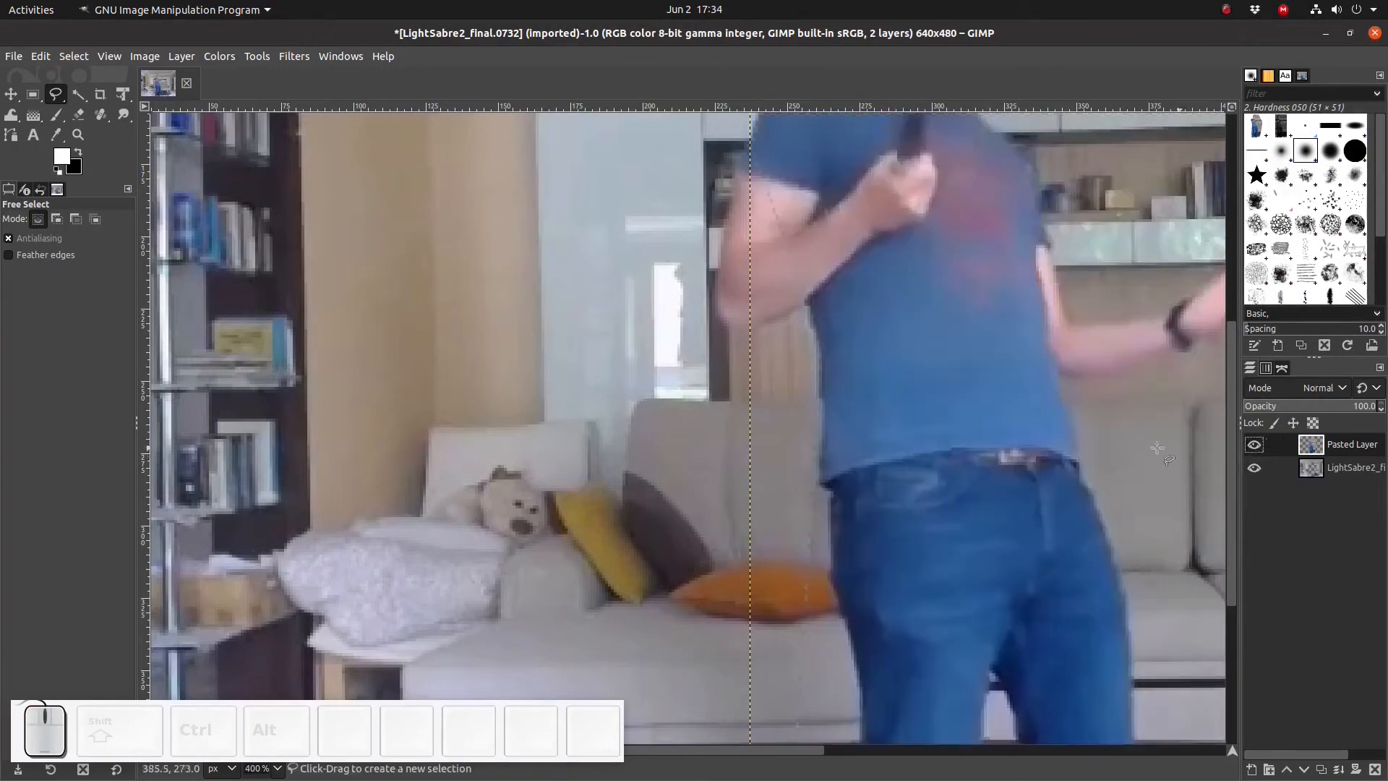
{"action": "scroll", "coordinate": [1157, 449], "scroll_direction": "up", "scroll_amount": 3}
{"action": "scroll", "coordinate": [1000, 429], "scroll_direction": "down", "scroll_amount": 2, "text": "ctrl"}
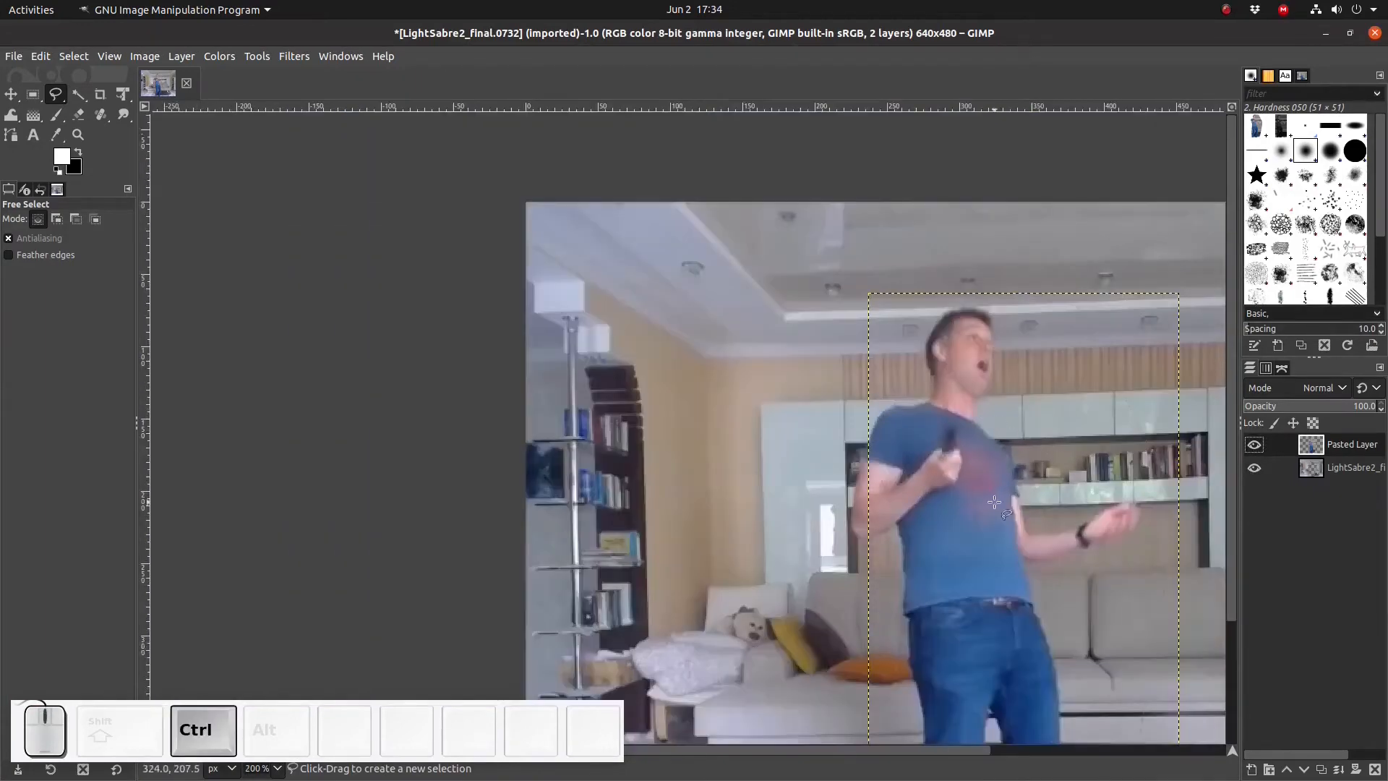
{"action": "left_click_drag", "start_coordinate": [912, 751], "coordinate": [969, 750]}
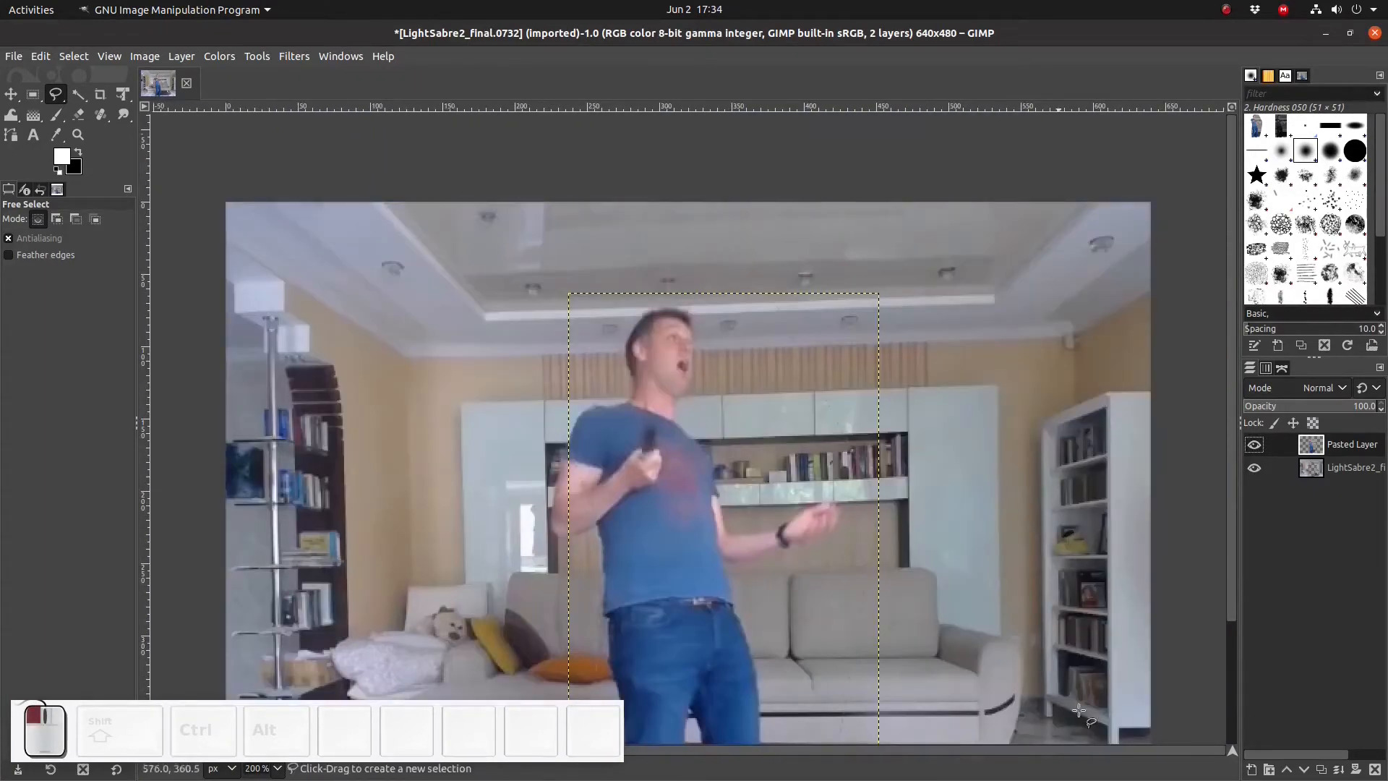
{"action": "left_click_drag", "start_coordinate": [1230, 488], "coordinate": [1228, 527]}
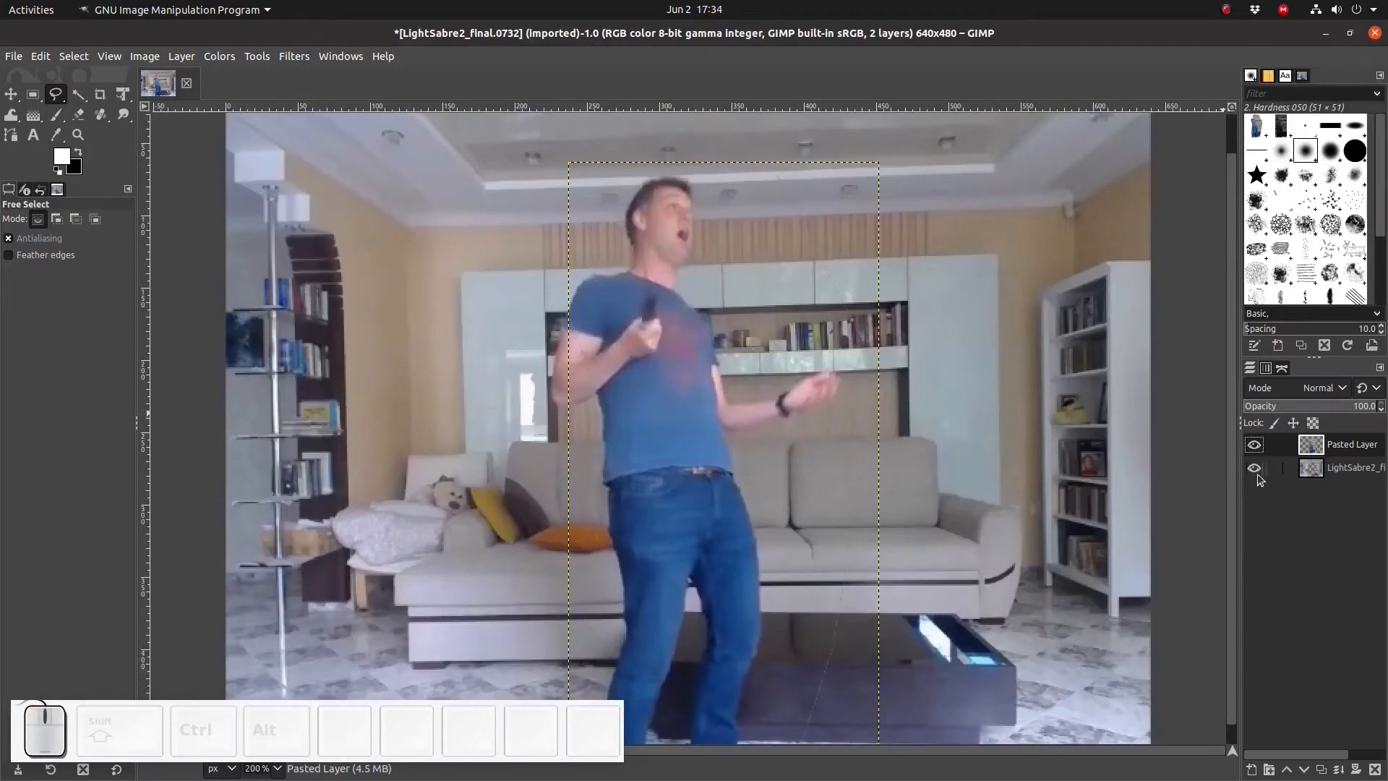
{"action": "left_click", "coordinate": [1256, 446]}
{"action": "left_click", "coordinate": [1256, 447]}
{"action": "left_click", "coordinate": [1252, 469]}
- Bring in the LightSabre2_initial.0001.tif render from the Output folder as a new layer, importing its extra channel as non-premultiplied alpha
{"action": "key", "text": "alt+Tab"}
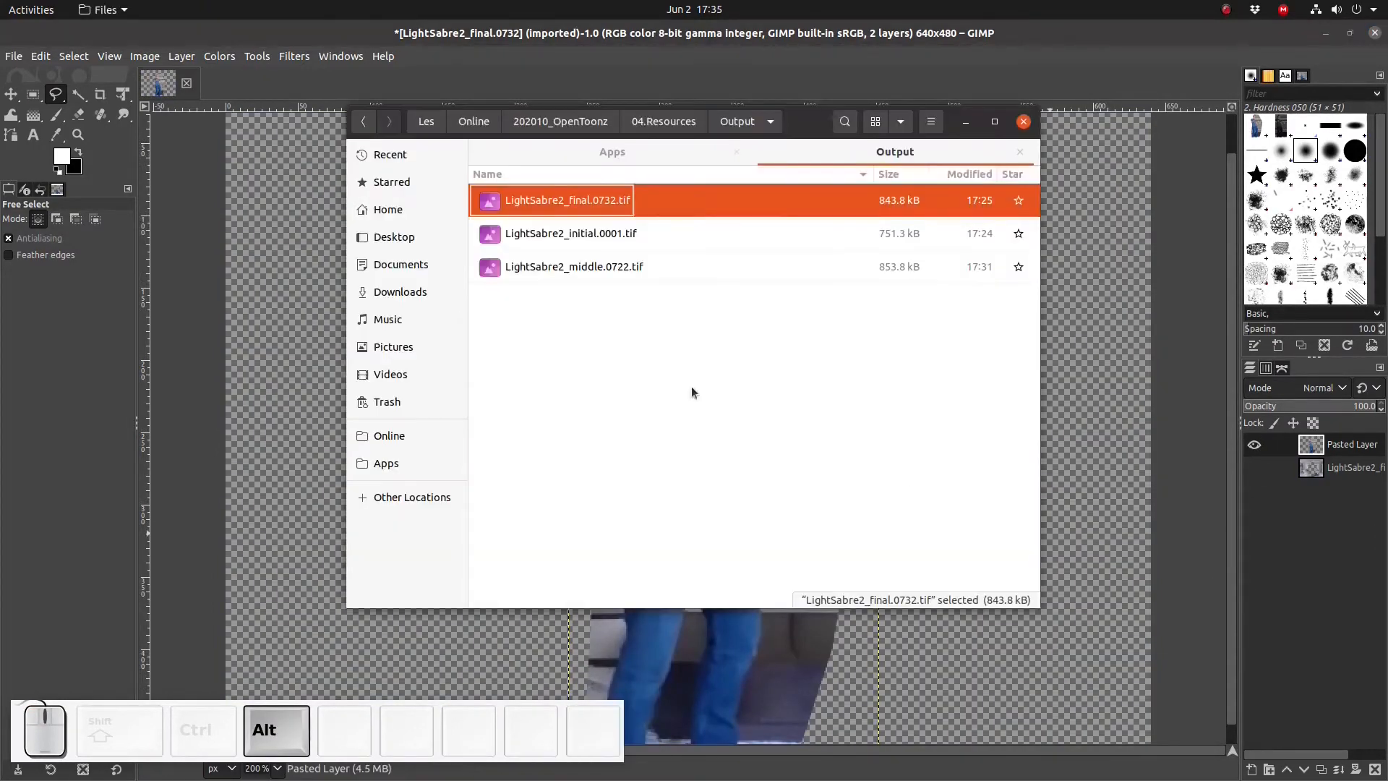
{"action": "left_click", "coordinate": [618, 274]}
{"action": "left_click", "coordinate": [605, 237]}
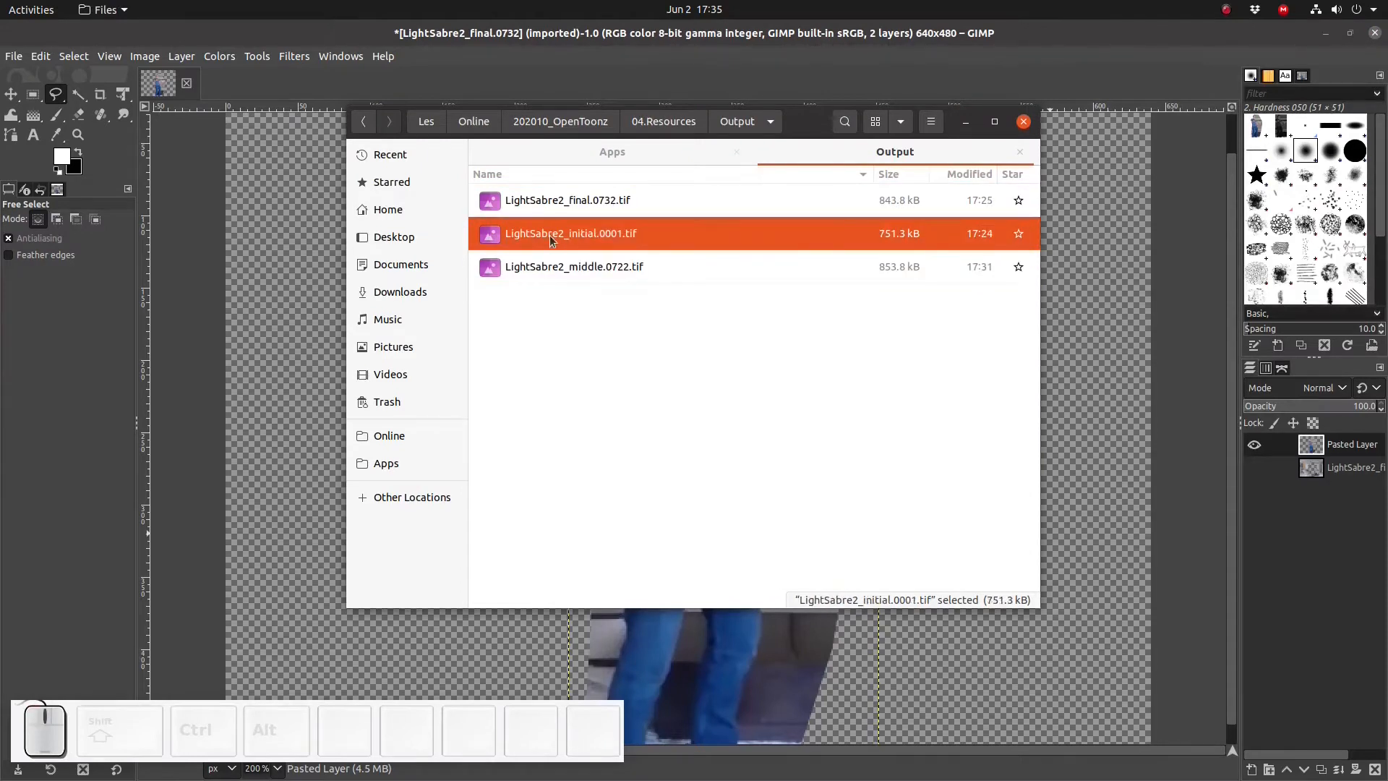
{"action": "left_click_drag", "start_coordinate": [604, 238], "coordinate": [1142, 536]}
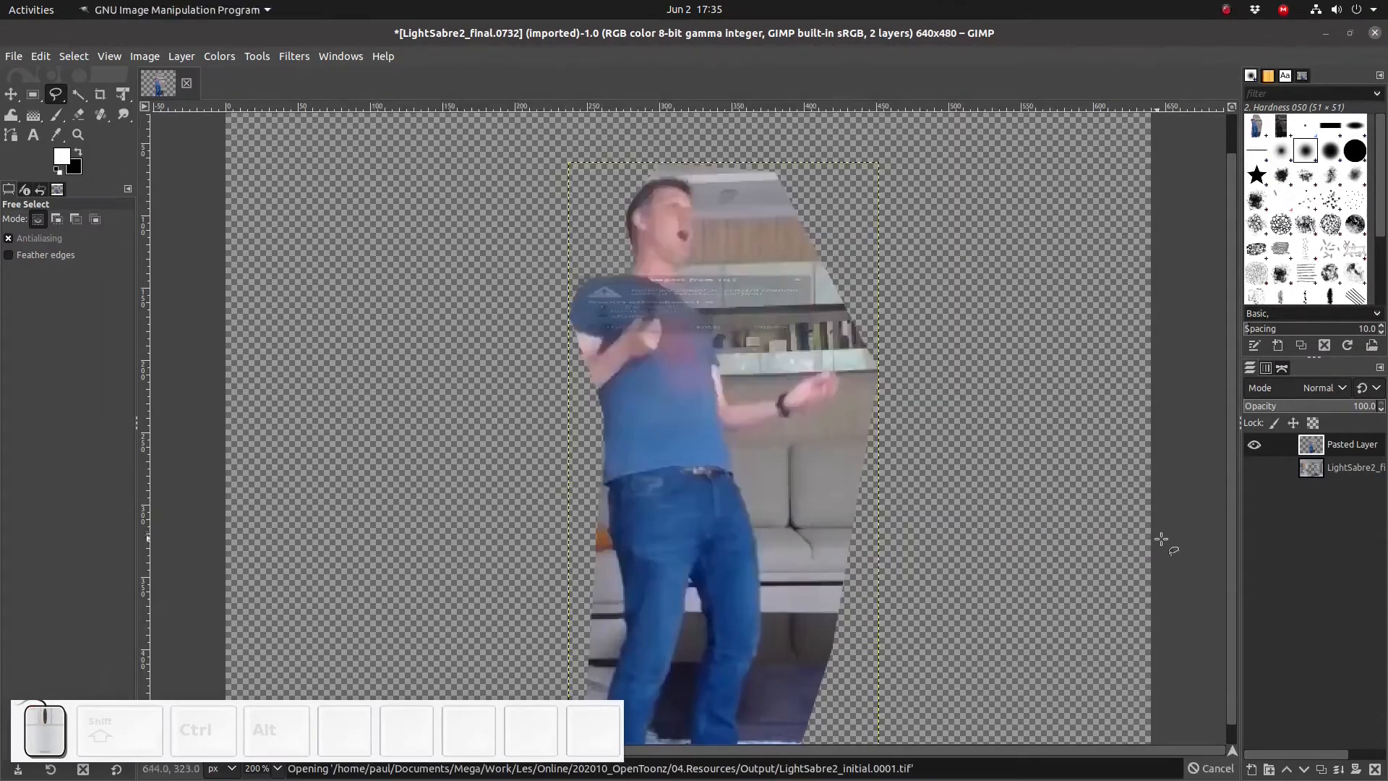
{"action": "left_click", "coordinate": [784, 379]}
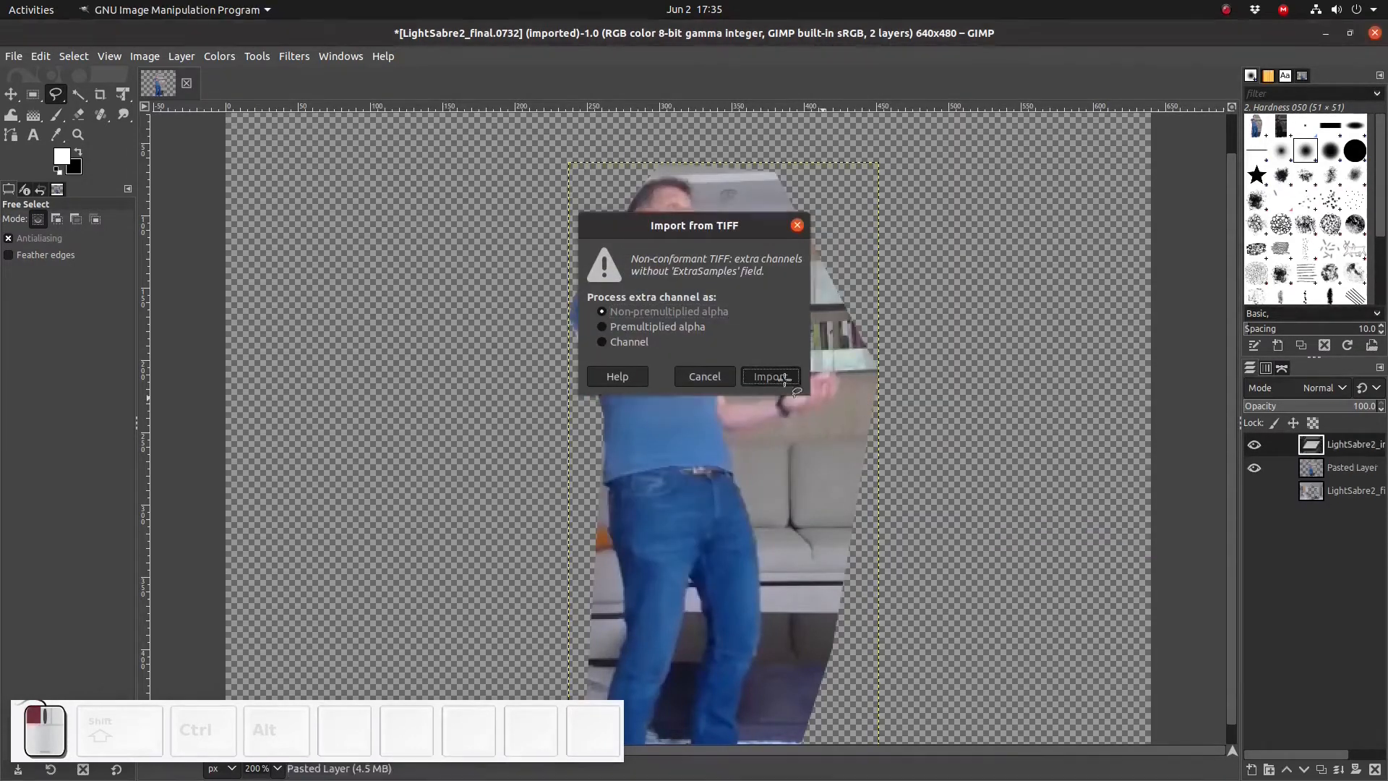
- Hide the other two layers and move the LightSabre2_initial layer to the bottom of the layer stack
{"action": "left_click", "coordinate": [1310, 492]}
{"action": "left_click", "coordinate": [1259, 469], "text": "shift"}
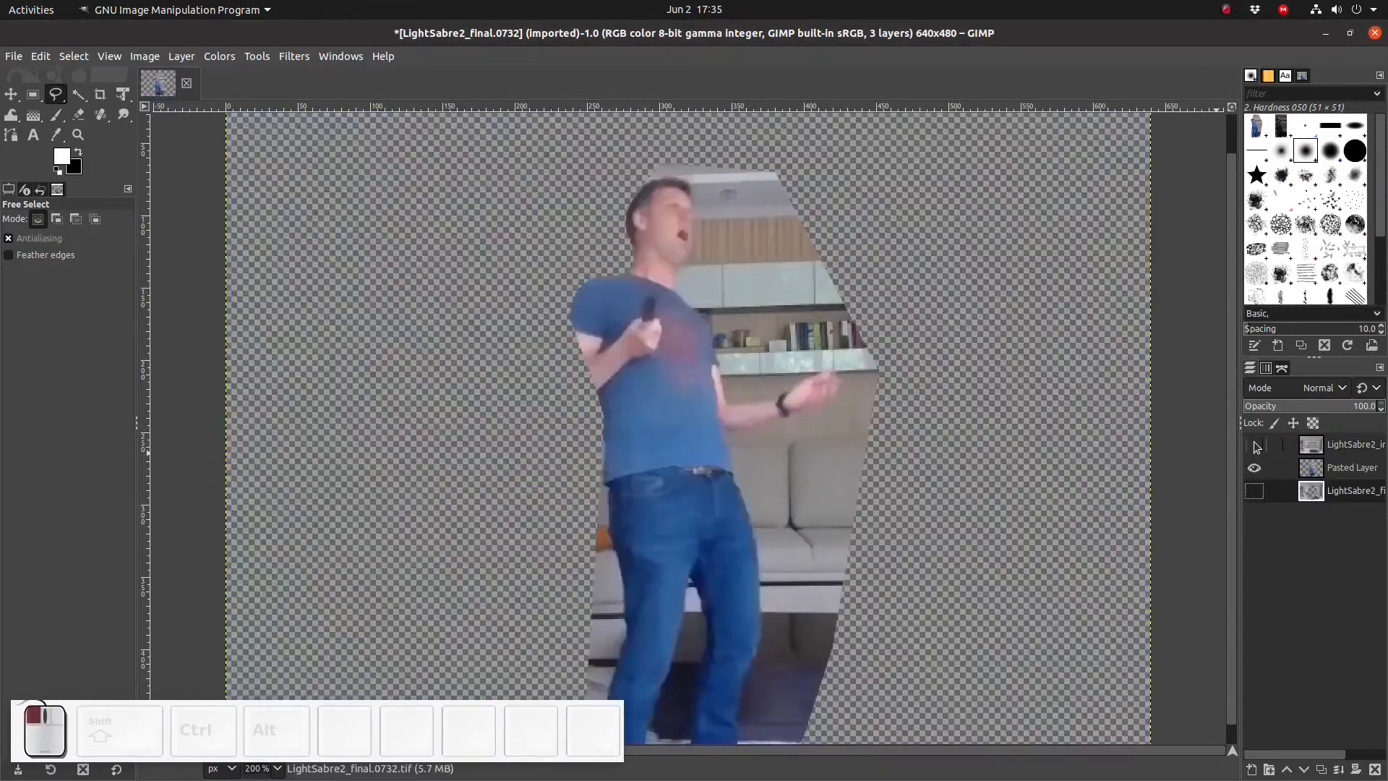
{"action": "left_click", "coordinate": [1259, 469], "text": "shift"}
{"action": "left_click", "coordinate": [1260, 468]}
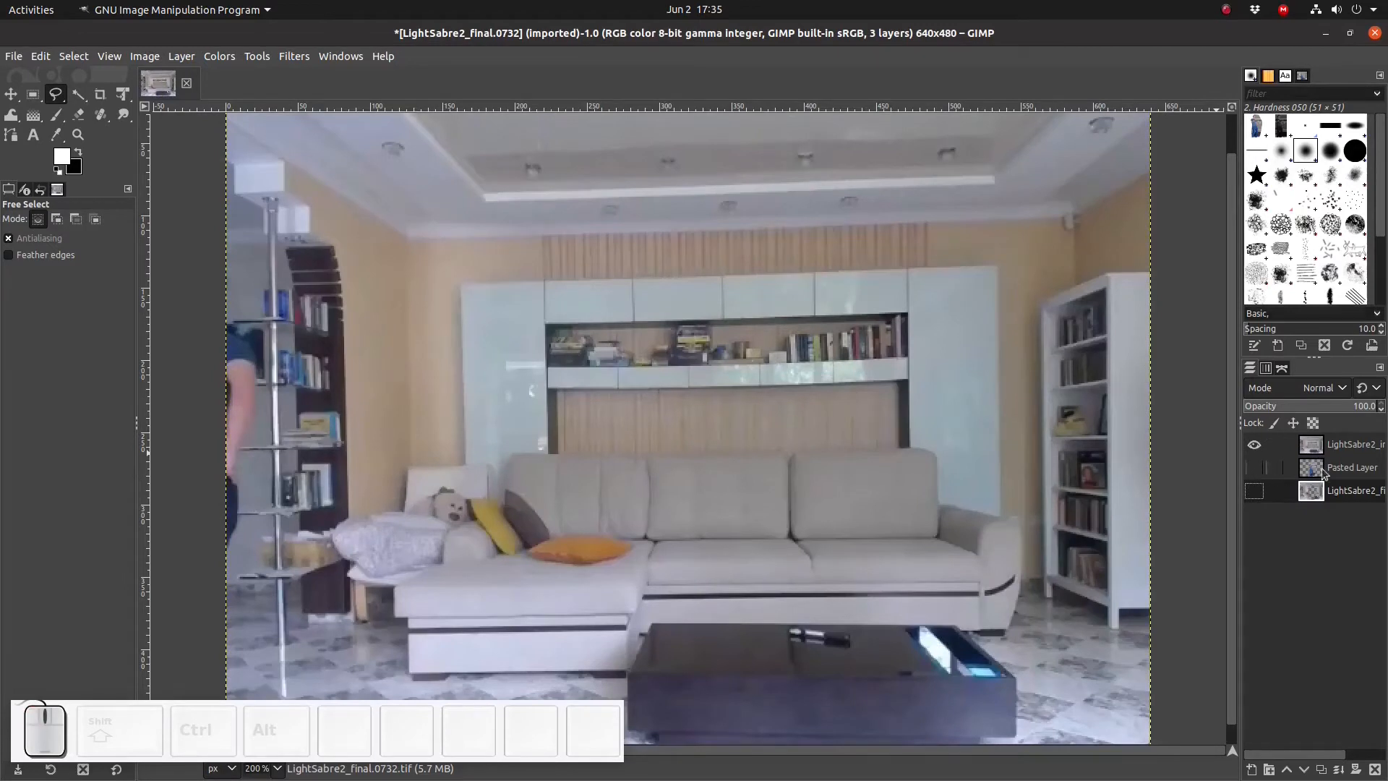
{"action": "left_click_drag", "start_coordinate": [1346, 449], "coordinate": [1339, 500]}
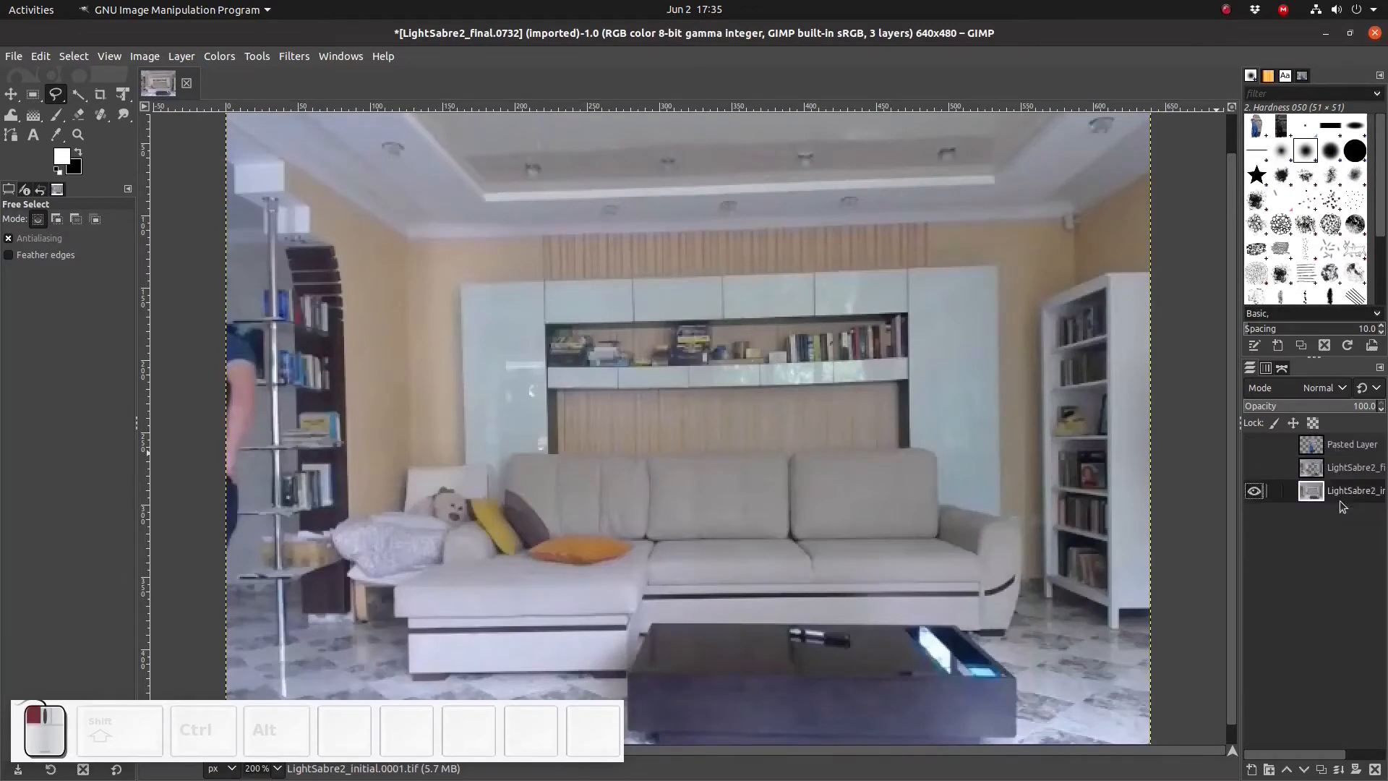
- Rename the bottom layer as Background
{"action": "double_click", "coordinate": [1343, 493]}
{"action": "type", "text": "Background"}
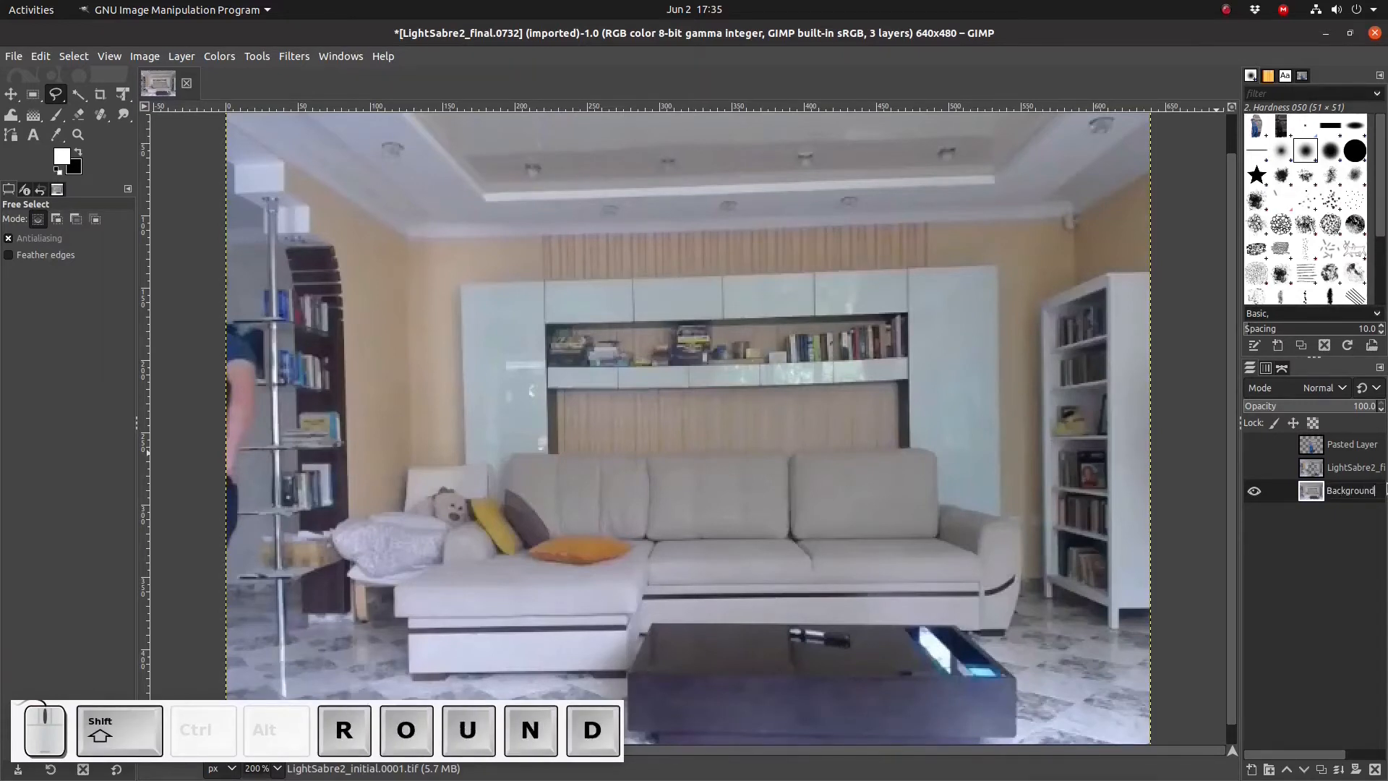
{"action": "key", "text": "Return"}
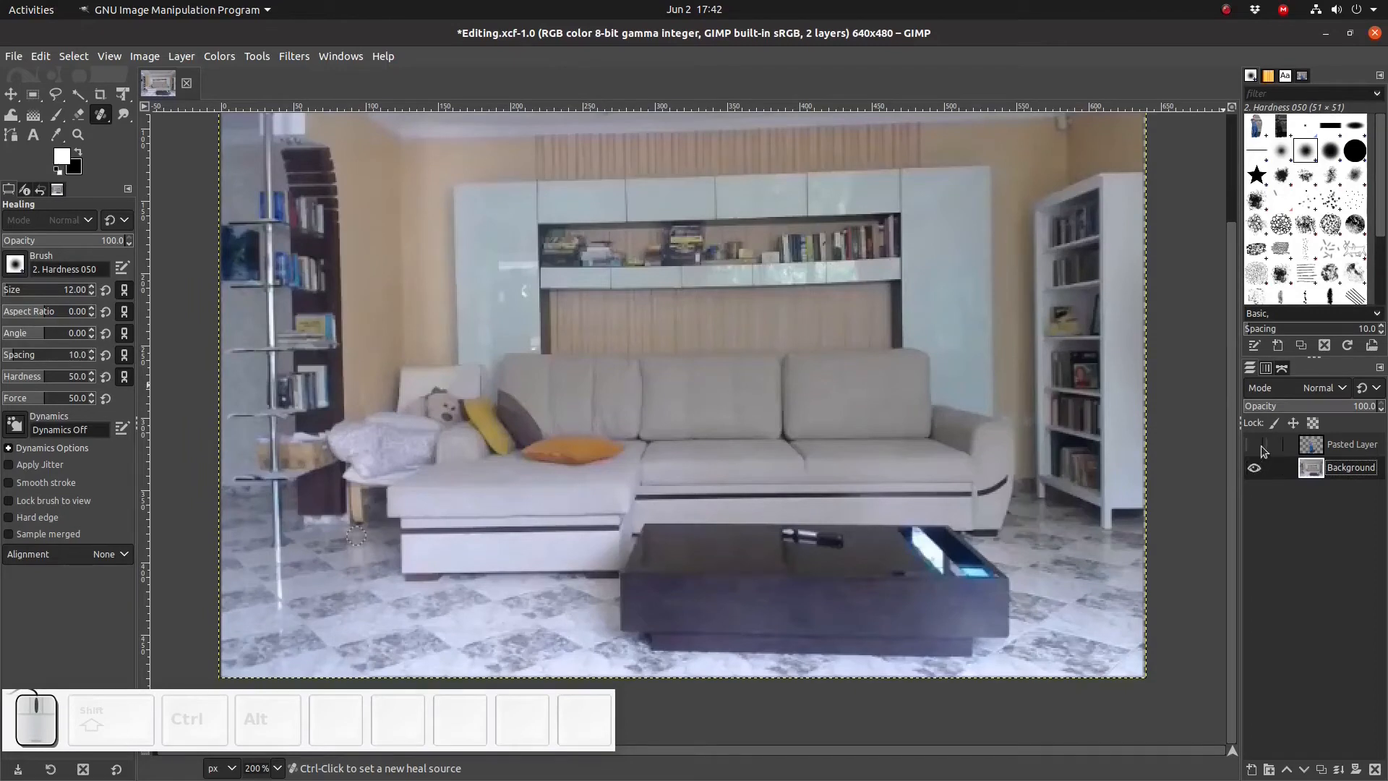
- Show and select the Pasted Layer, then hide the Background layer
{"action": "left_click", "coordinate": [1254, 445]}
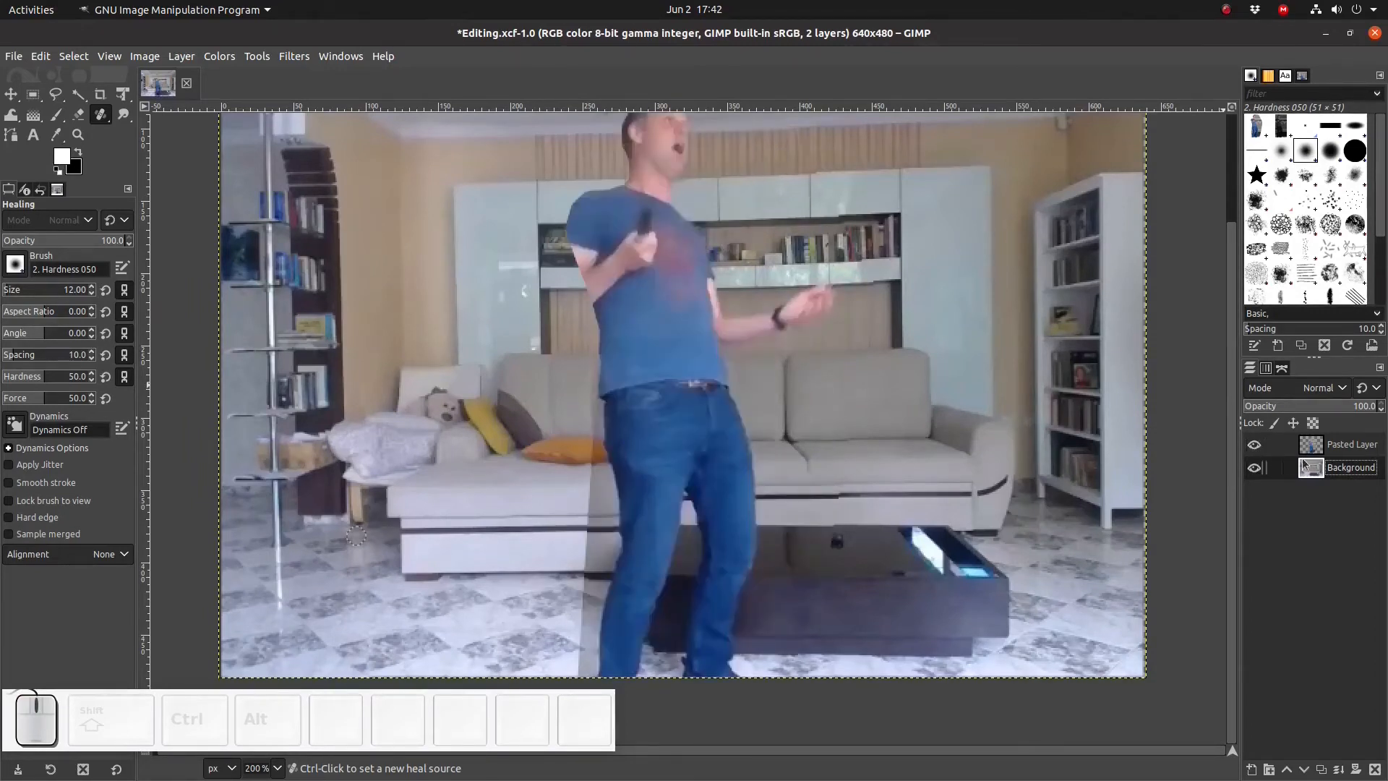
{"action": "left_click", "coordinate": [1345, 450]}
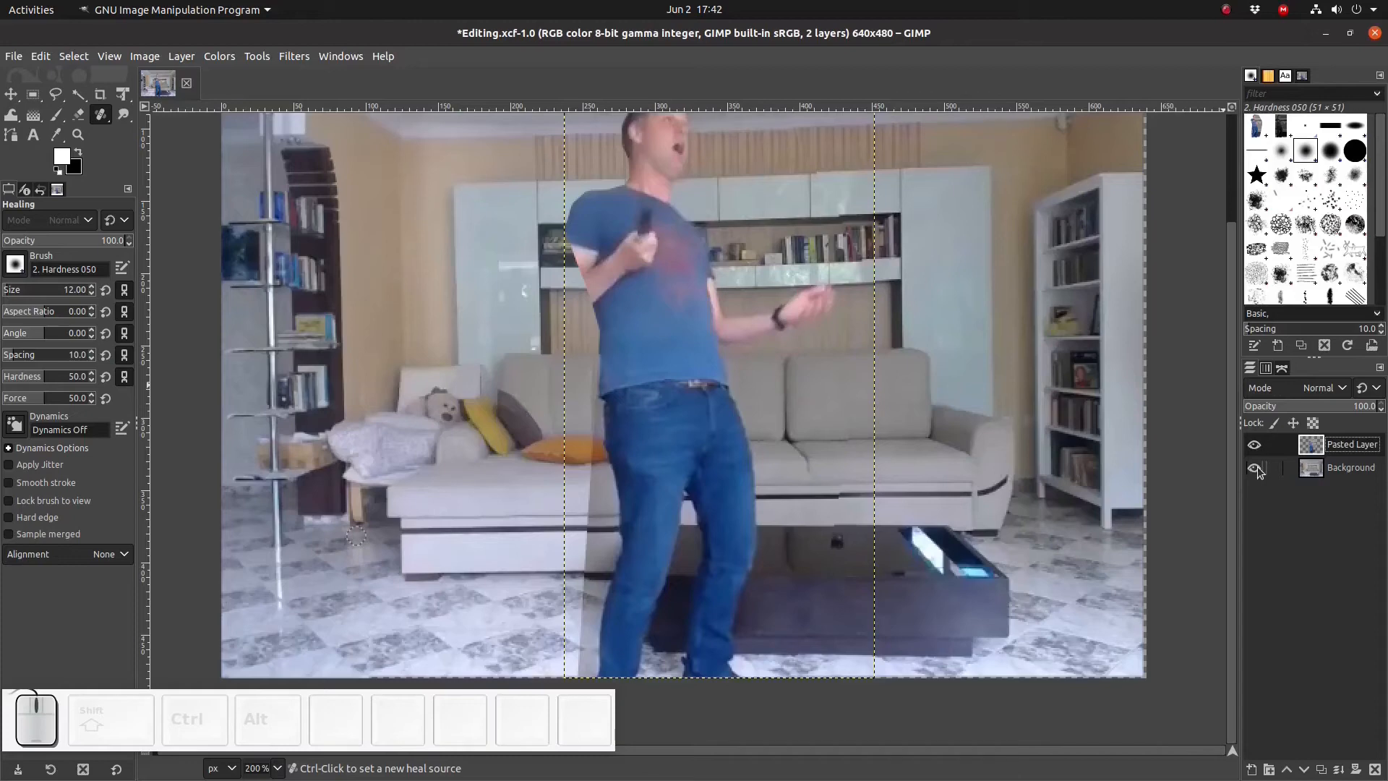
{"action": "left_click", "coordinate": [1255, 468]}
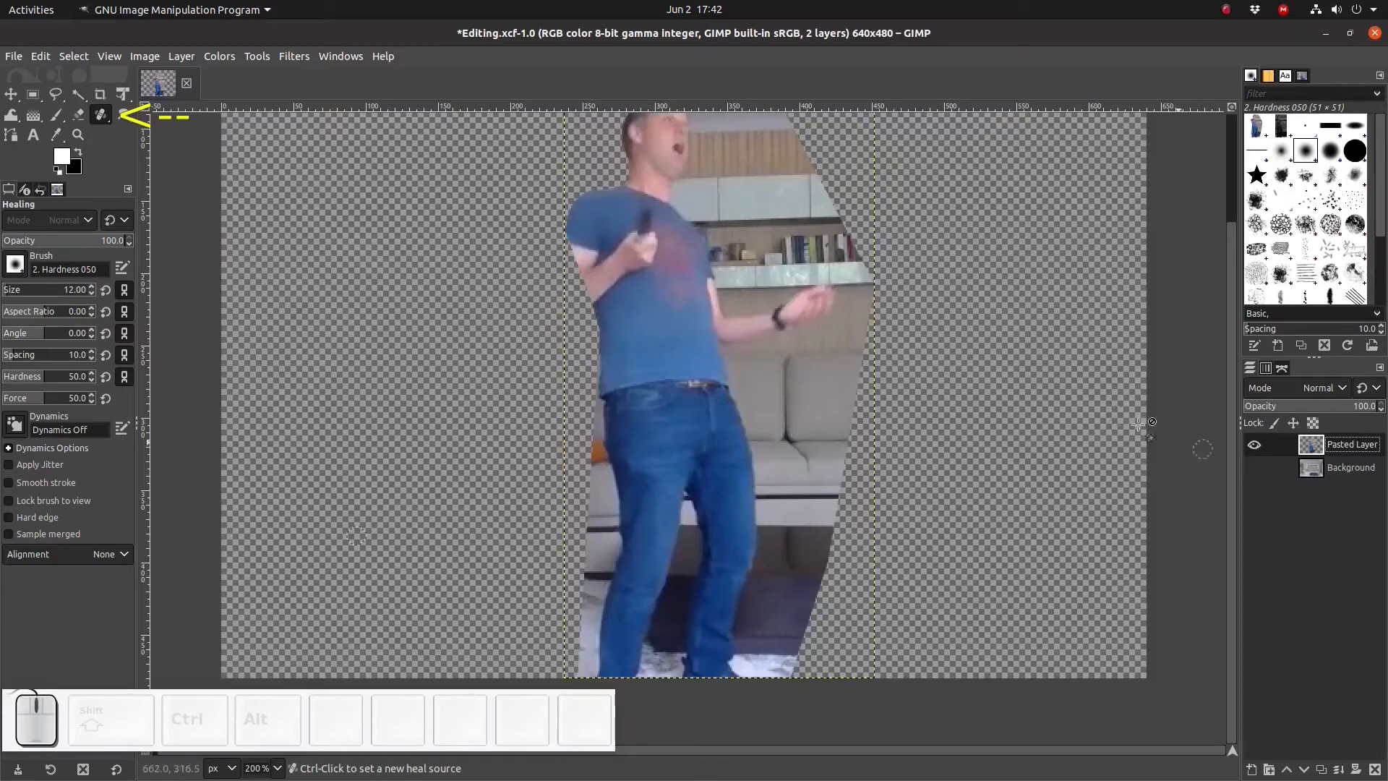
- Zoom in, set the Healing brush size to 40, pick a shirt source and heal over the raised forearm on the chest, undoing the last stroke
{"action": "scroll", "coordinate": [608, 235], "scroll_direction": "up", "scroll_amount": 5}
{"action": "left_click", "coordinate": [16, 290]}
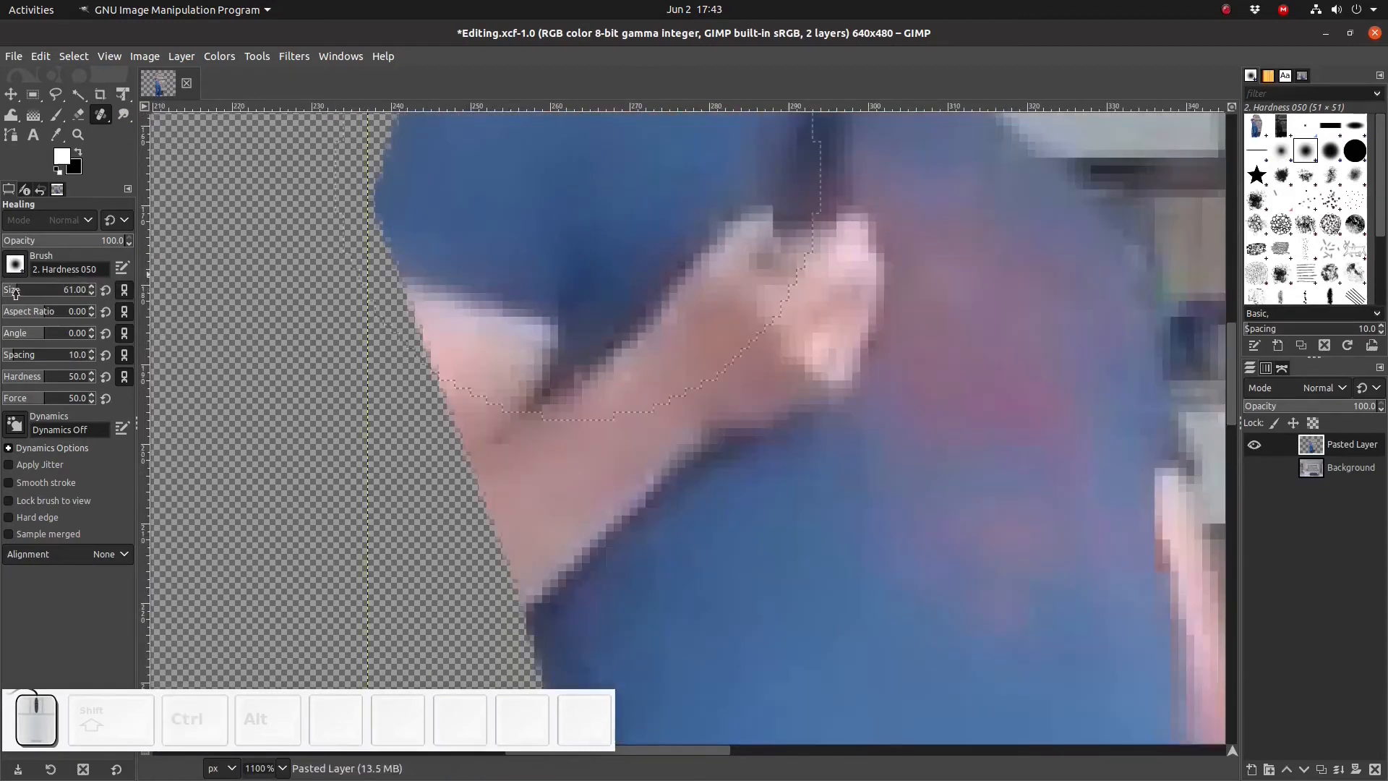
{"action": "left_click", "coordinate": [15, 292]}
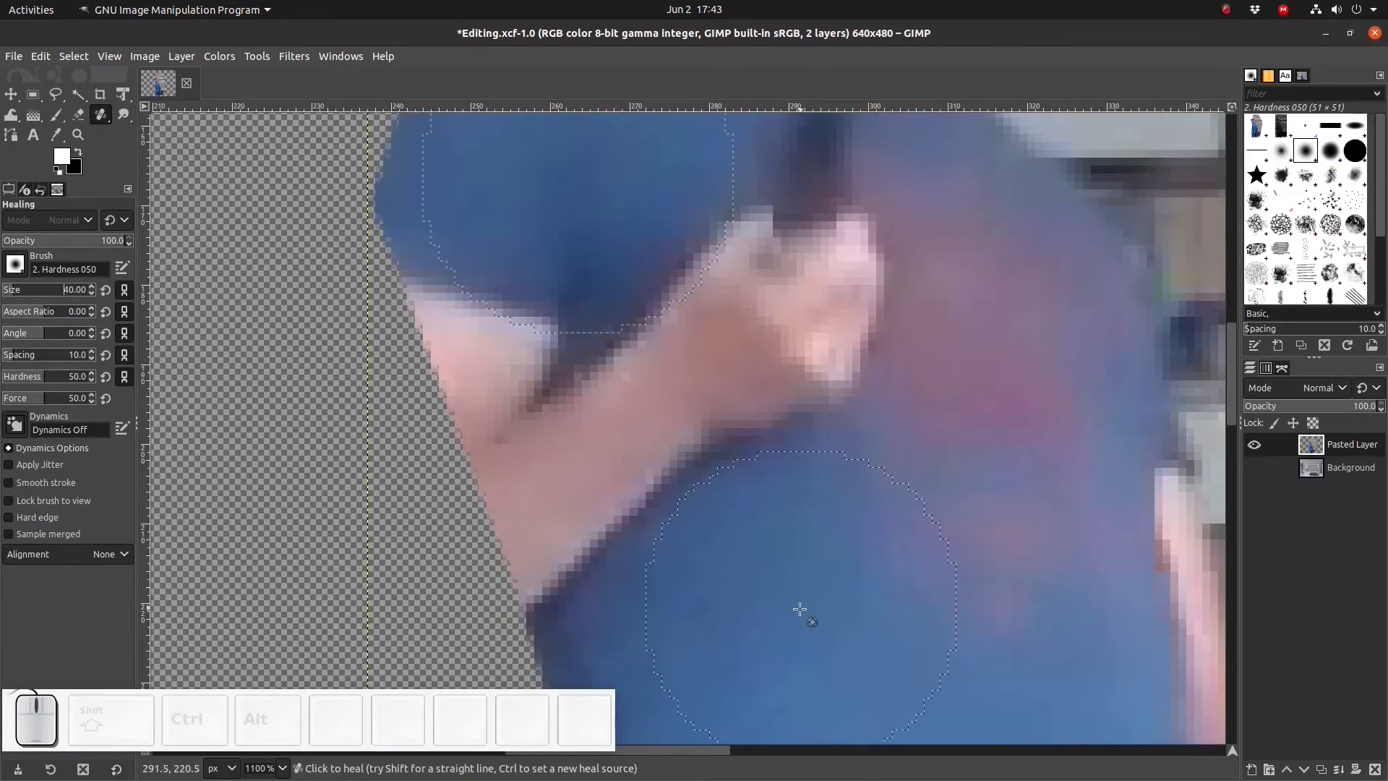
{"action": "left_click", "coordinate": [803, 612], "text": "ctrl"}
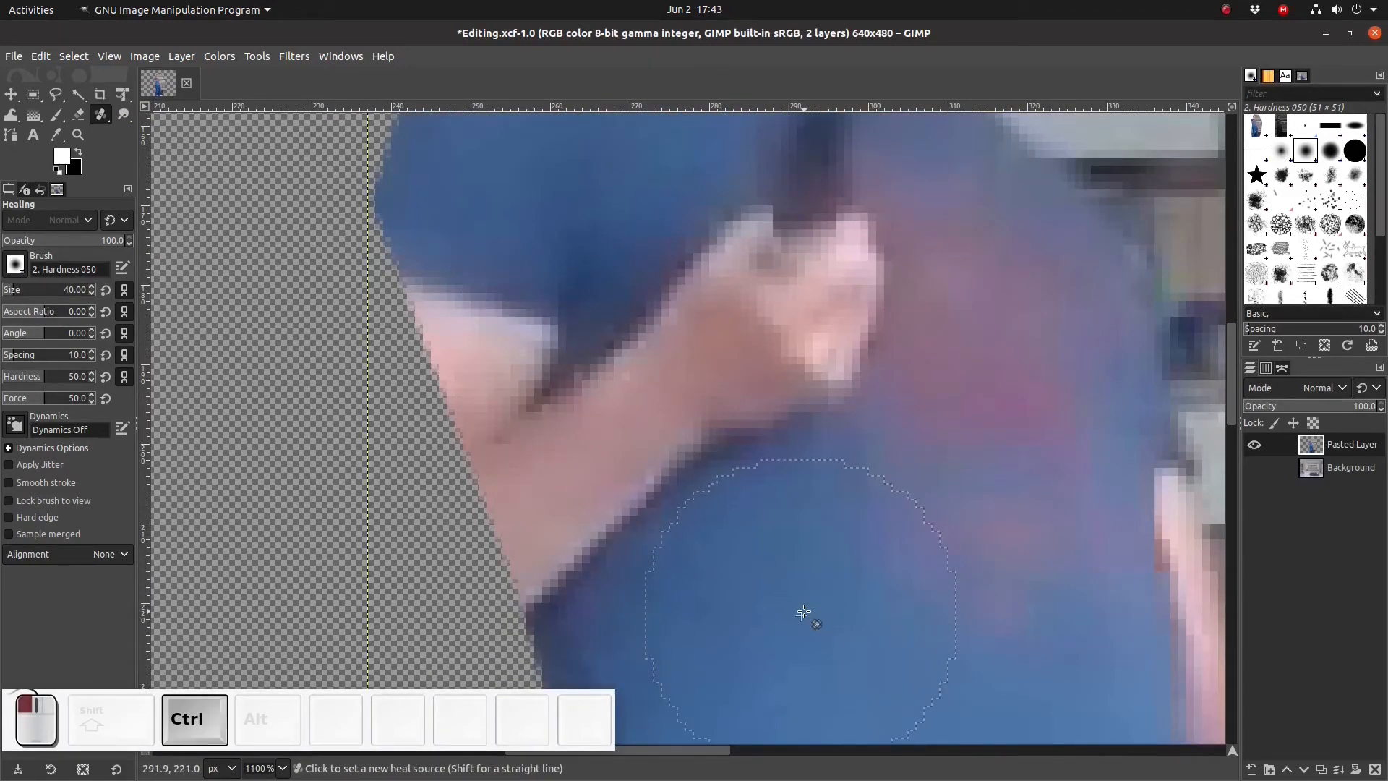
{"action": "mouse_move", "coordinate": [809, 423]}
{"action": "left_mouse_down"}
{"action": "mouse_move", "coordinate": [822, 378]}
{"action": "mouse_move", "coordinate": [787, 272]}
{"action": "left_mouse_up"}
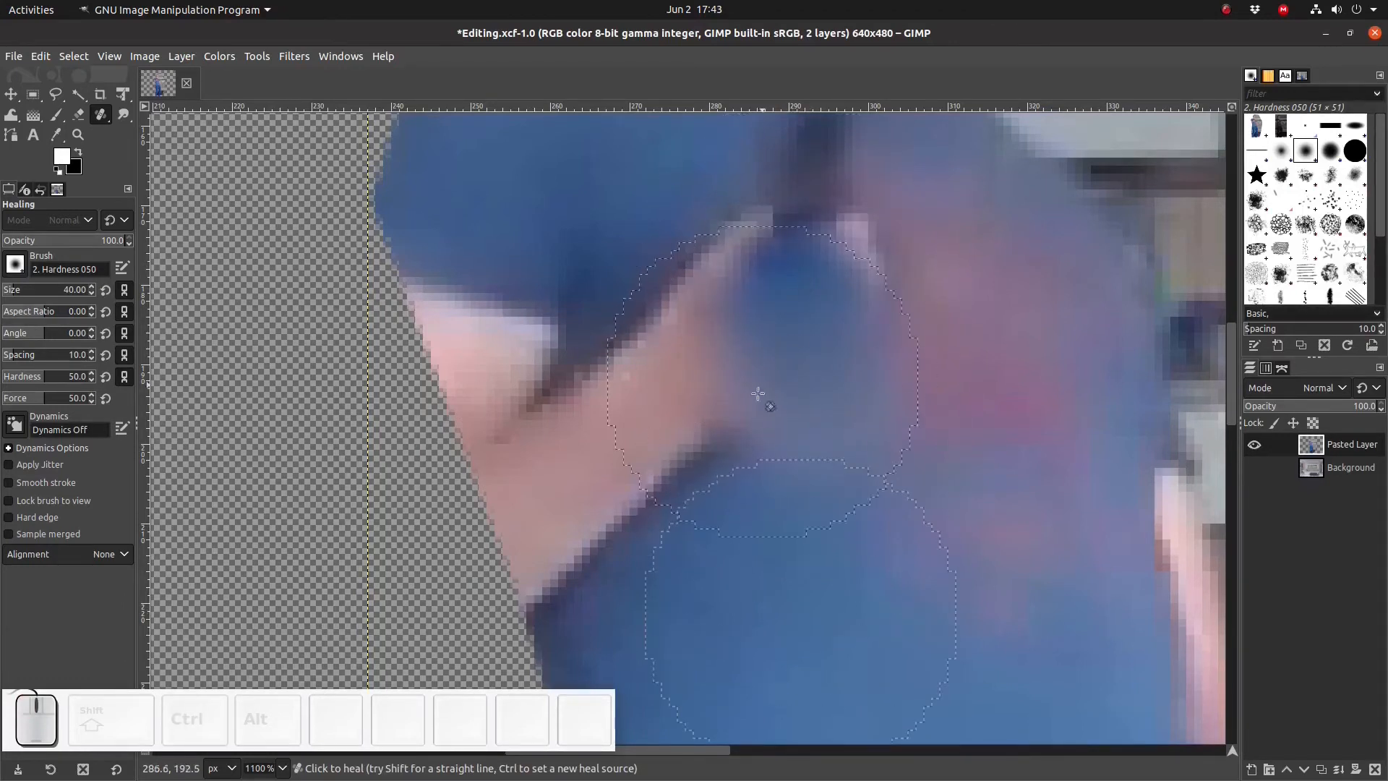
{"action": "mouse_move", "coordinate": [757, 394]}
{"action": "left_mouse_down"}
{"action": "mouse_move", "coordinate": [738, 429]}
{"action": "mouse_move", "coordinate": [689, 389]}
{"action": "mouse_move", "coordinate": [675, 325]}
{"action": "mouse_move", "coordinate": [761, 261]}
{"action": "mouse_move", "coordinate": [842, 250]}
{"action": "mouse_move", "coordinate": [775, 319]}
{"action": "mouse_move", "coordinate": [725, 404]}
{"action": "mouse_move", "coordinate": [641, 423]}
{"action": "mouse_move", "coordinate": [615, 470]}
{"action": "left_mouse_up"}
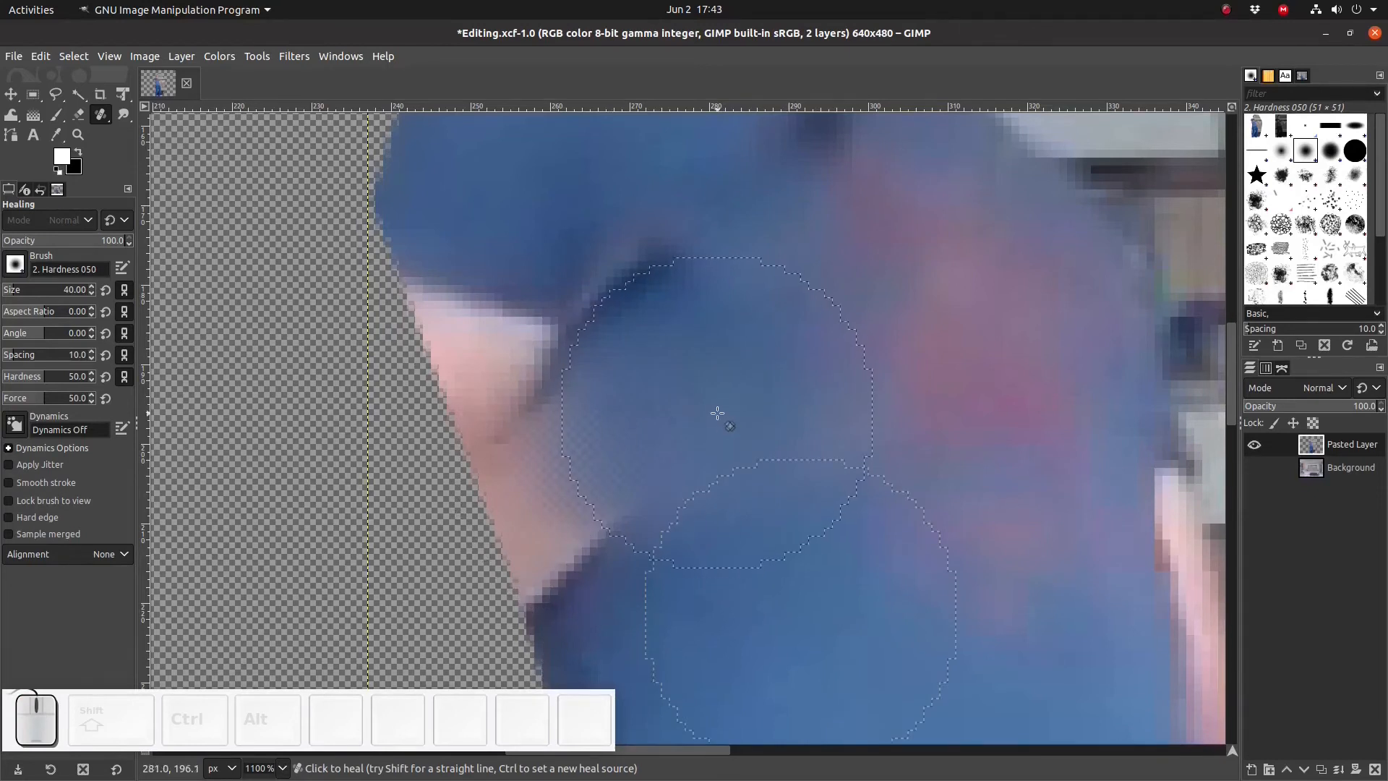
{"action": "key", "text": "ctrl+z"}
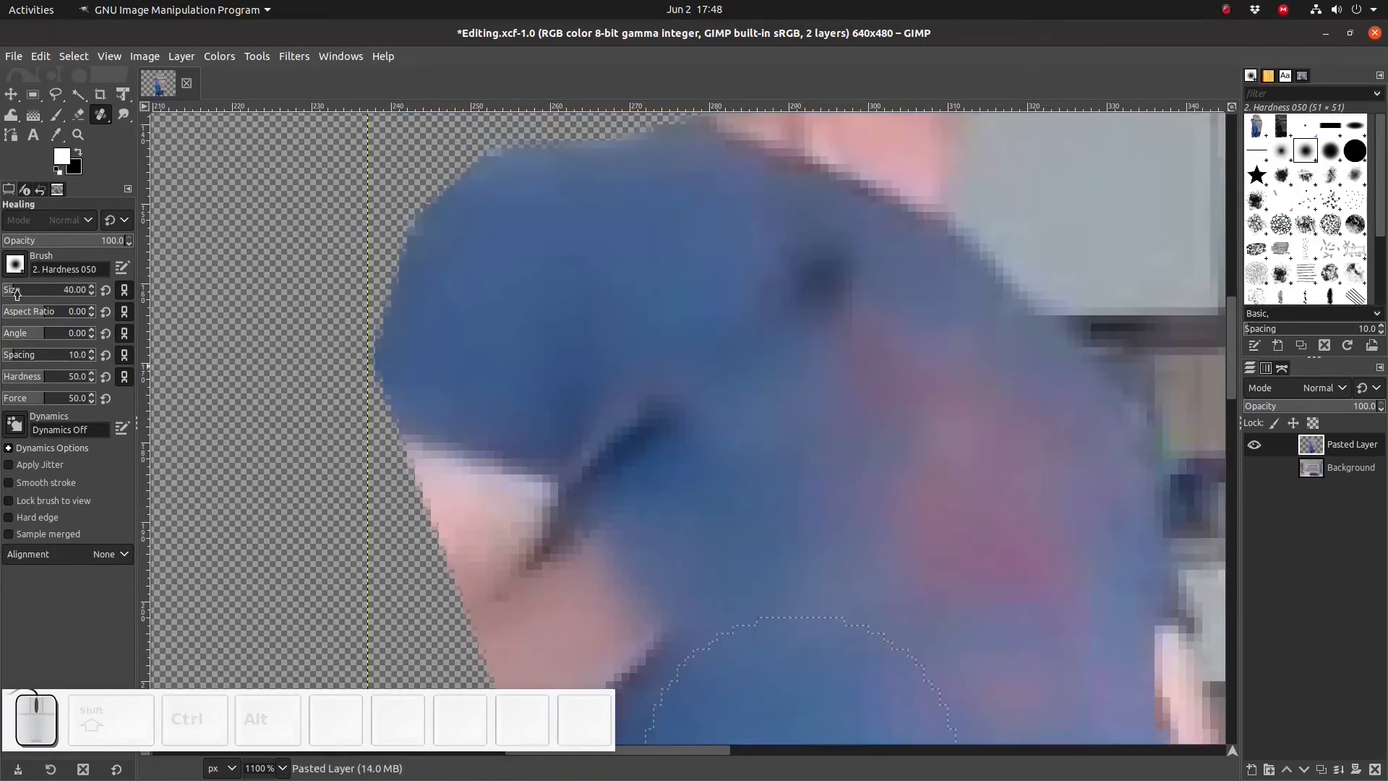
- Set the Healing brush size to 23 and heal the remaining arm edge along the shirt, undoing one stroke
{"action": "left_click", "coordinate": [17, 293]}
{"action": "left_click", "coordinate": [518, 337], "text": "ctrl"}
{"action": "mouse_move", "coordinate": [574, 412]}
{"action": "left_mouse_down"}
{"action": "mouse_move", "coordinate": [658, 406]}
{"action": "mouse_move", "coordinate": [675, 436]}
{"action": "mouse_move", "coordinate": [651, 474]}
{"action": "mouse_move", "coordinate": [604, 462]}
{"action": "mouse_move", "coordinate": [576, 508]}
{"action": "left_mouse_up"}
{"action": "left_click", "coordinate": [475, 456]}
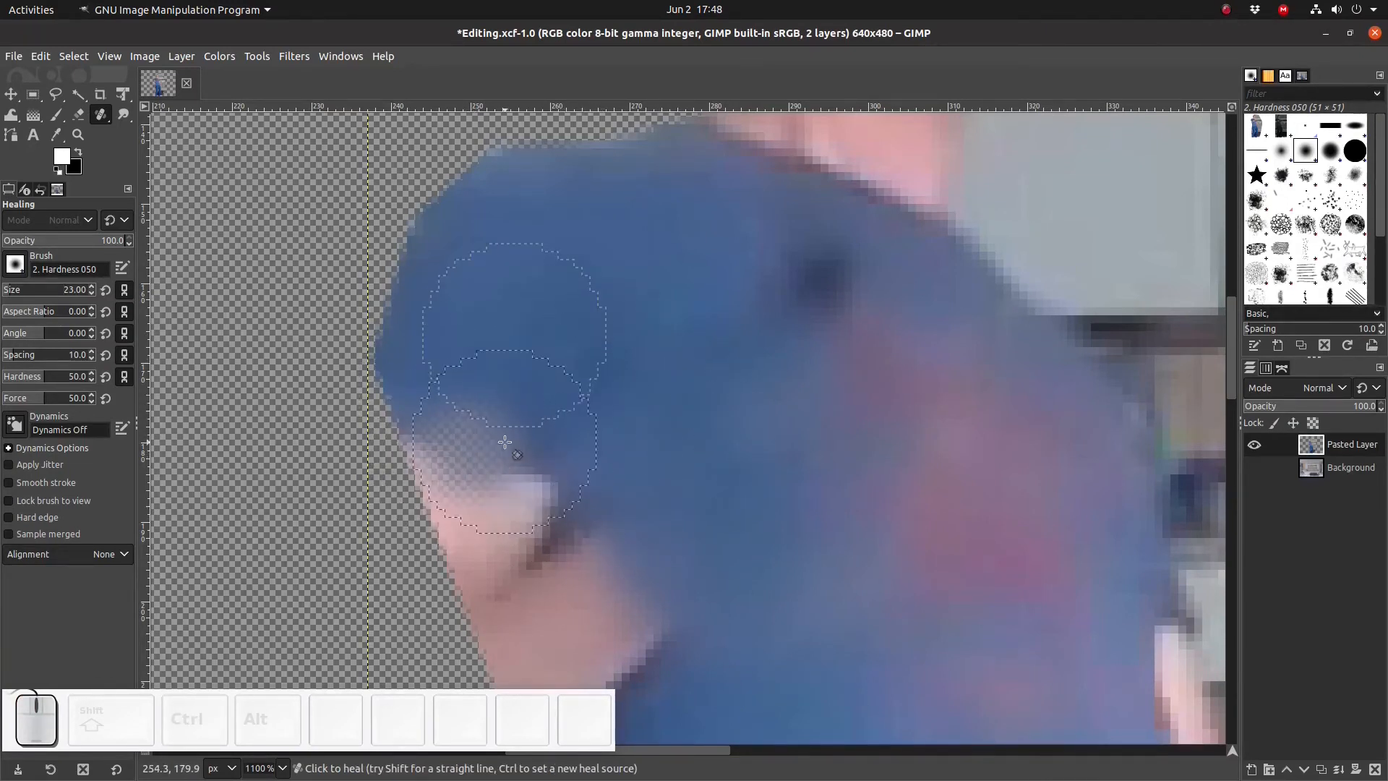
{"action": "key", "text": "ctrl+z"}
{"action": "left_click_drag", "start_coordinate": [530, 443], "coordinate": [515, 468]}
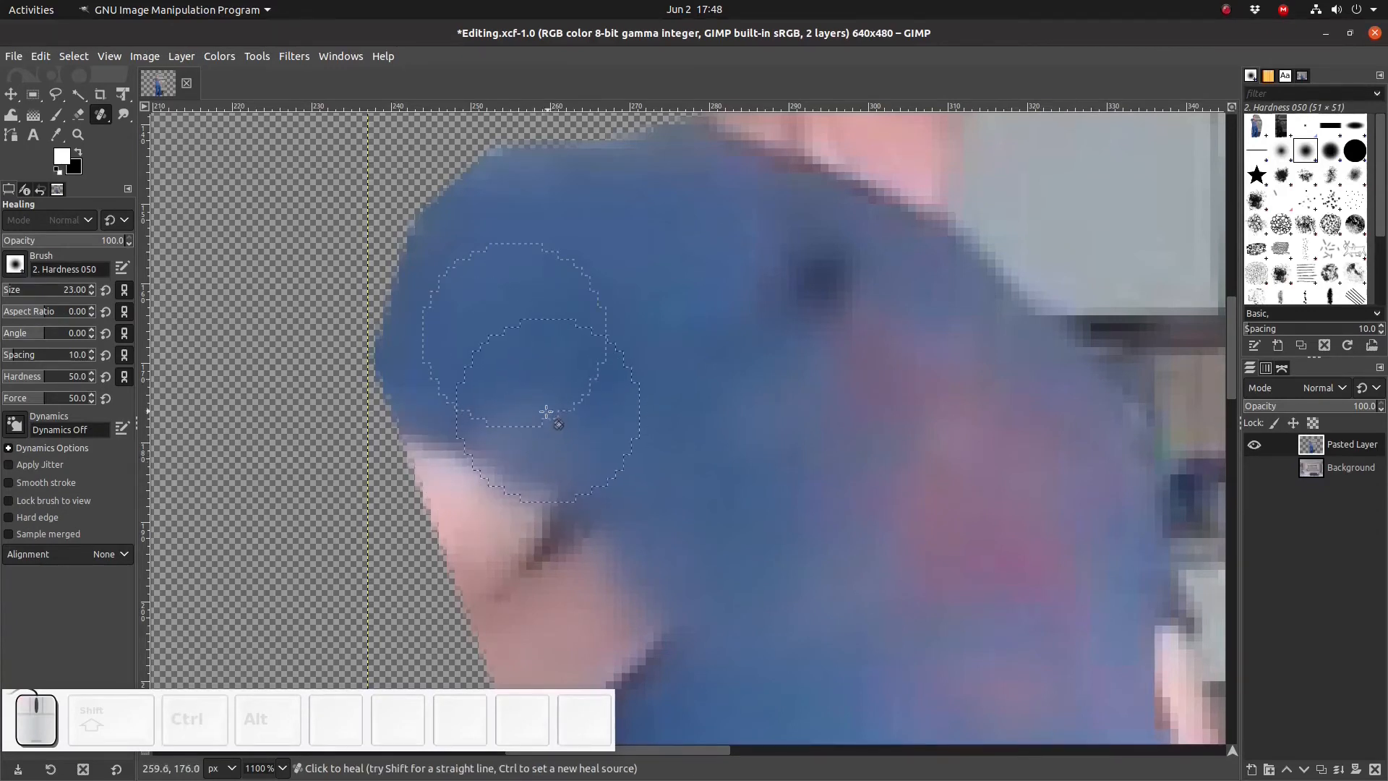
{"action": "mouse_move", "coordinate": [546, 381]}
{"action": "left_mouse_down"}
{"action": "mouse_move", "coordinate": [530, 389]}
{"action": "mouse_move", "coordinate": [552, 415]}
{"action": "mouse_move", "coordinate": [539, 465]}
{"action": "mouse_move", "coordinate": [607, 474]}
{"action": "left_mouse_up"}
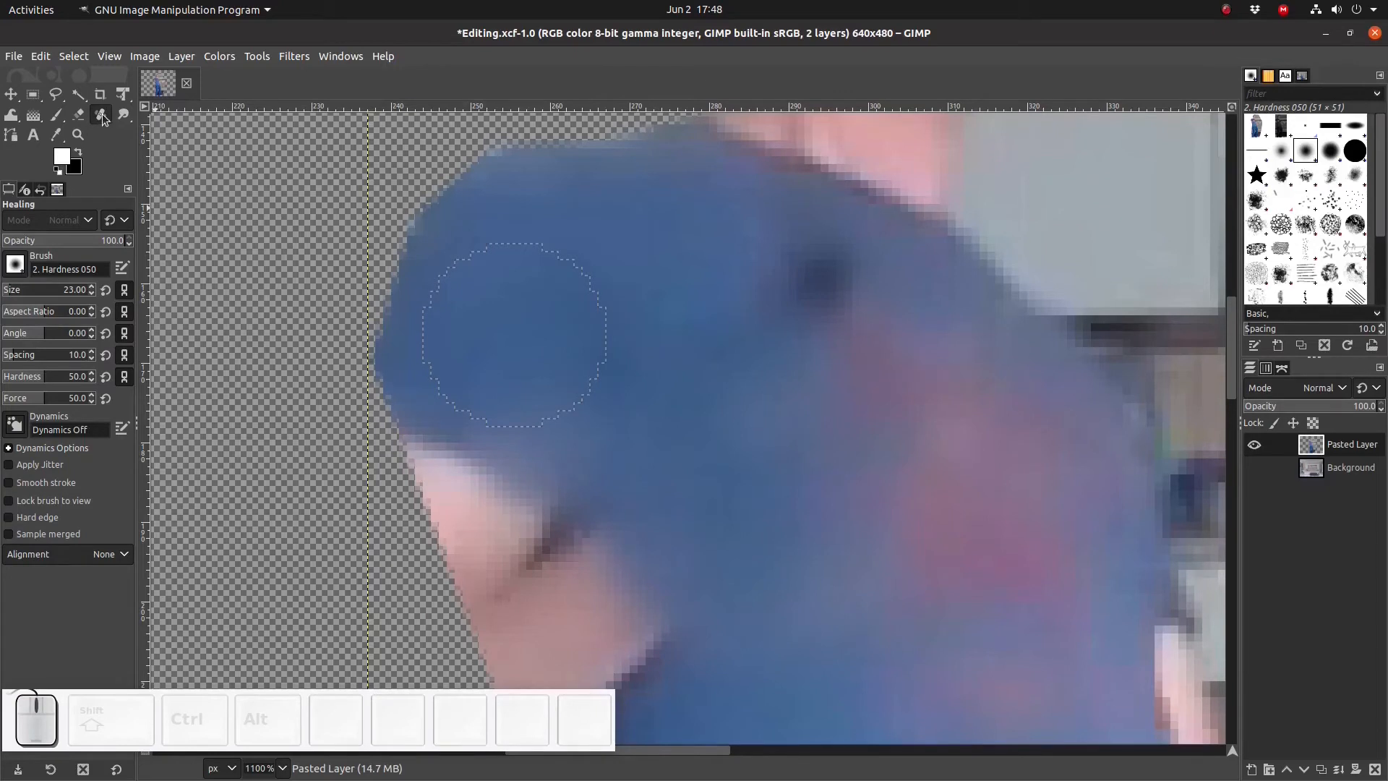
- Switch to the Clone tool, set a shirt source and clone shirt texture over the remaining arm along the chest
{"action": "key", "text": "c"}
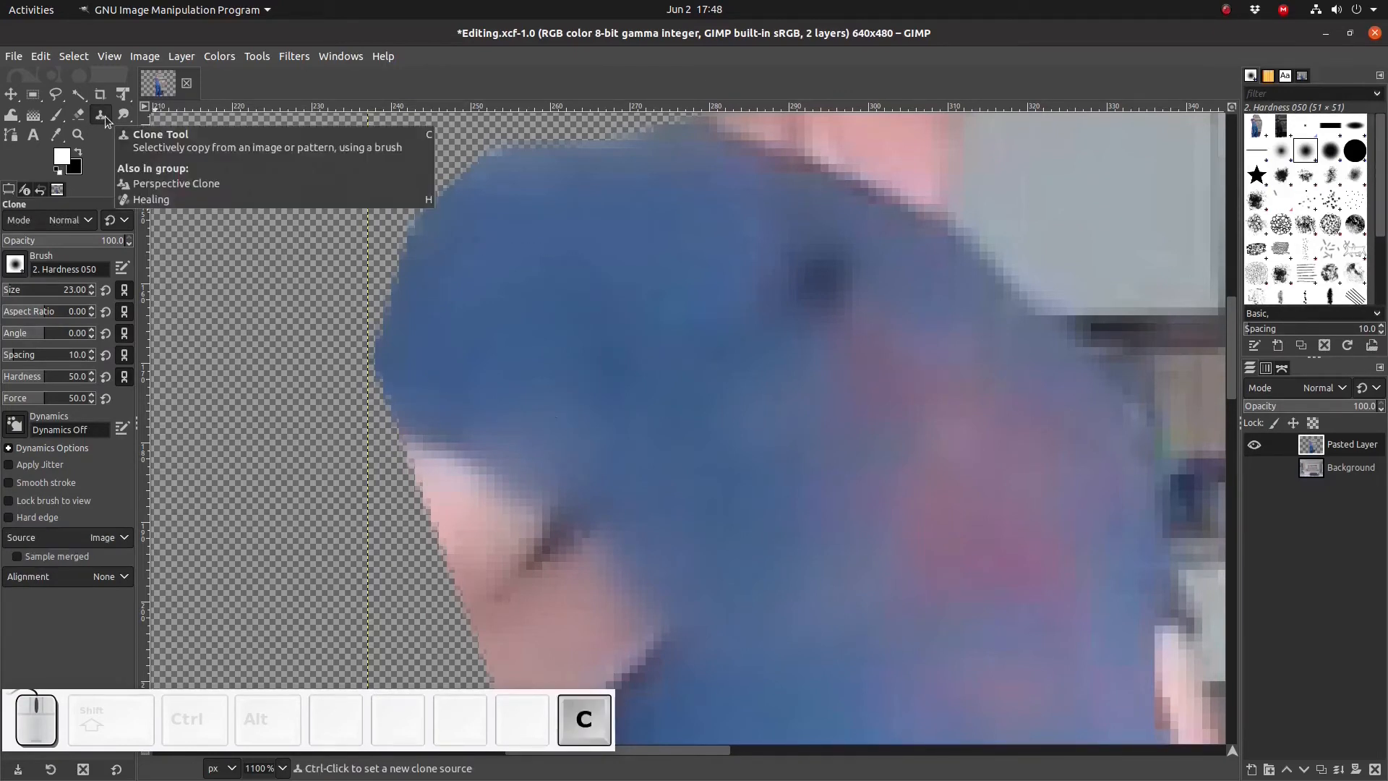
{"action": "left_click", "coordinate": [493, 337], "text": "ctrl"}
{"action": "left_click_drag", "start_coordinate": [485, 460], "coordinate": [436, 466]}
{"action": "left_click", "coordinate": [440, 438]}
{"action": "key", "text": "ctrl+z"}
{"action": "key", "text": "ctrl+z"}
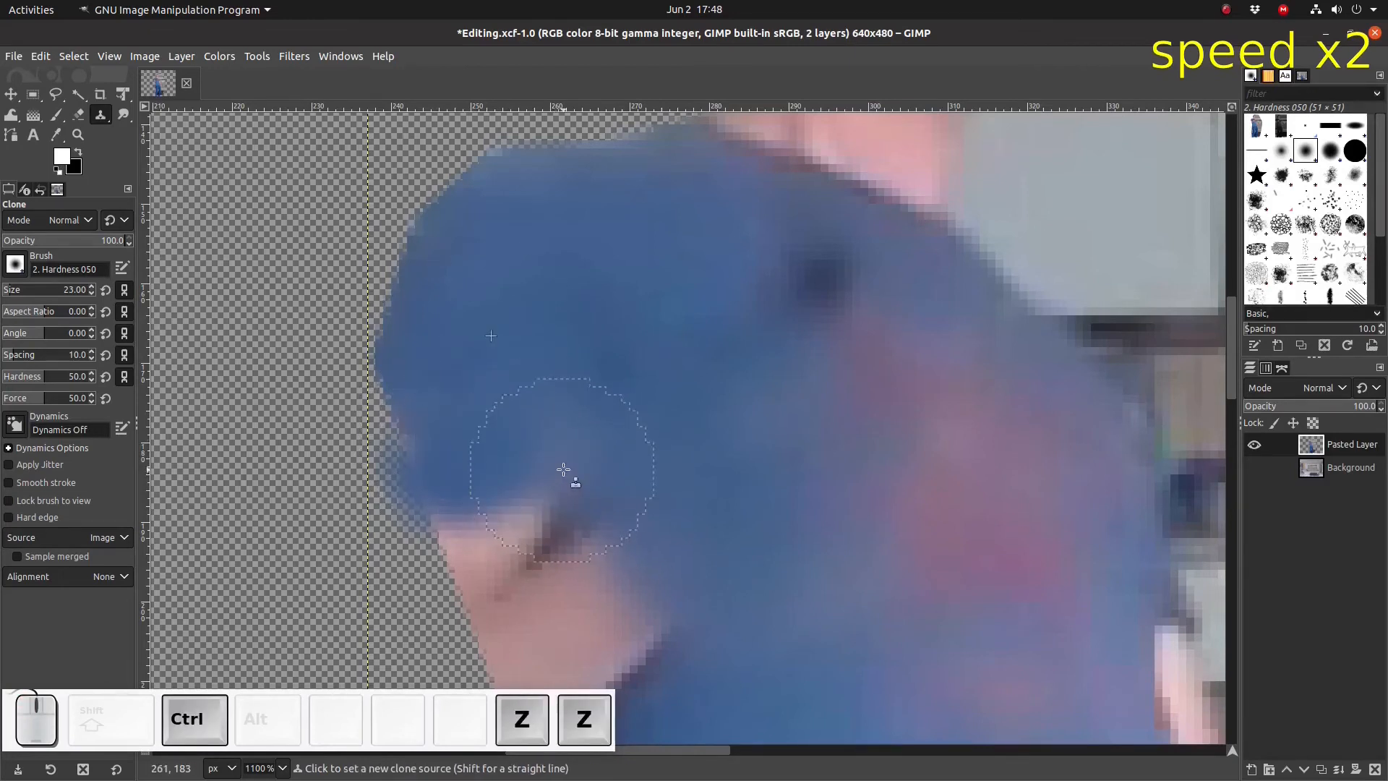
{"action": "mouse_move", "coordinate": [532, 482]}
{"action": "left_mouse_down"}
{"action": "mouse_move", "coordinate": [529, 523]}
{"action": "mouse_move", "coordinate": [579, 512]}
{"action": "left_mouse_up"}
{"action": "left_click_drag", "start_coordinate": [568, 568], "coordinate": [535, 587]}
{"action": "left_click_drag", "start_coordinate": [615, 613], "coordinate": [588, 629]}
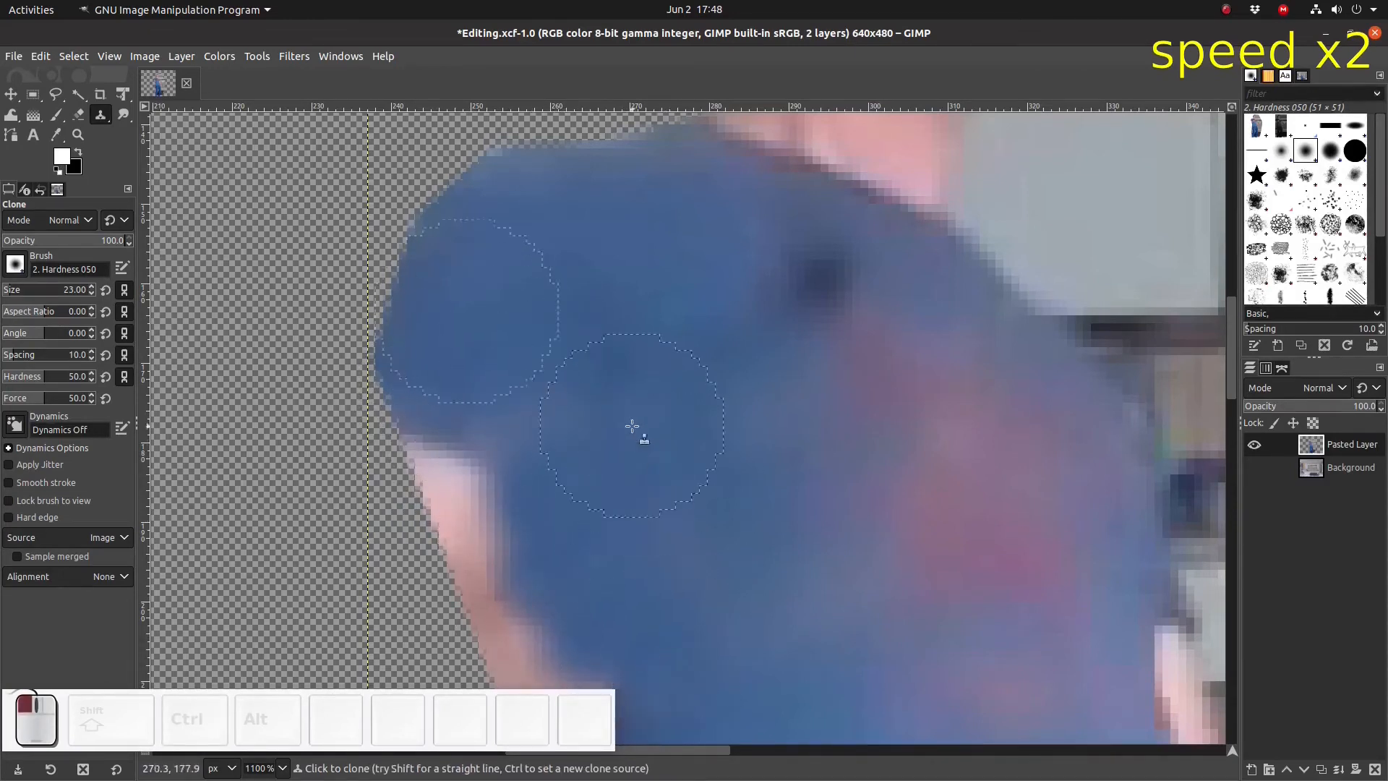
{"action": "scroll", "coordinate": [675, 641], "scroll_direction": "down", "scroll_amount": 5}
{"action": "mouse_move", "coordinate": [613, 337]}
{"action": "left_mouse_down"}
{"action": "mouse_move", "coordinate": [563, 384]}
{"action": "mouse_move", "coordinate": [541, 280]}
{"action": "mouse_move", "coordinate": [522, 343]}
{"action": "mouse_move", "coordinate": [557, 403]}
{"action": "left_mouse_up"}
{"action": "key", "text": "ctrl+z"}
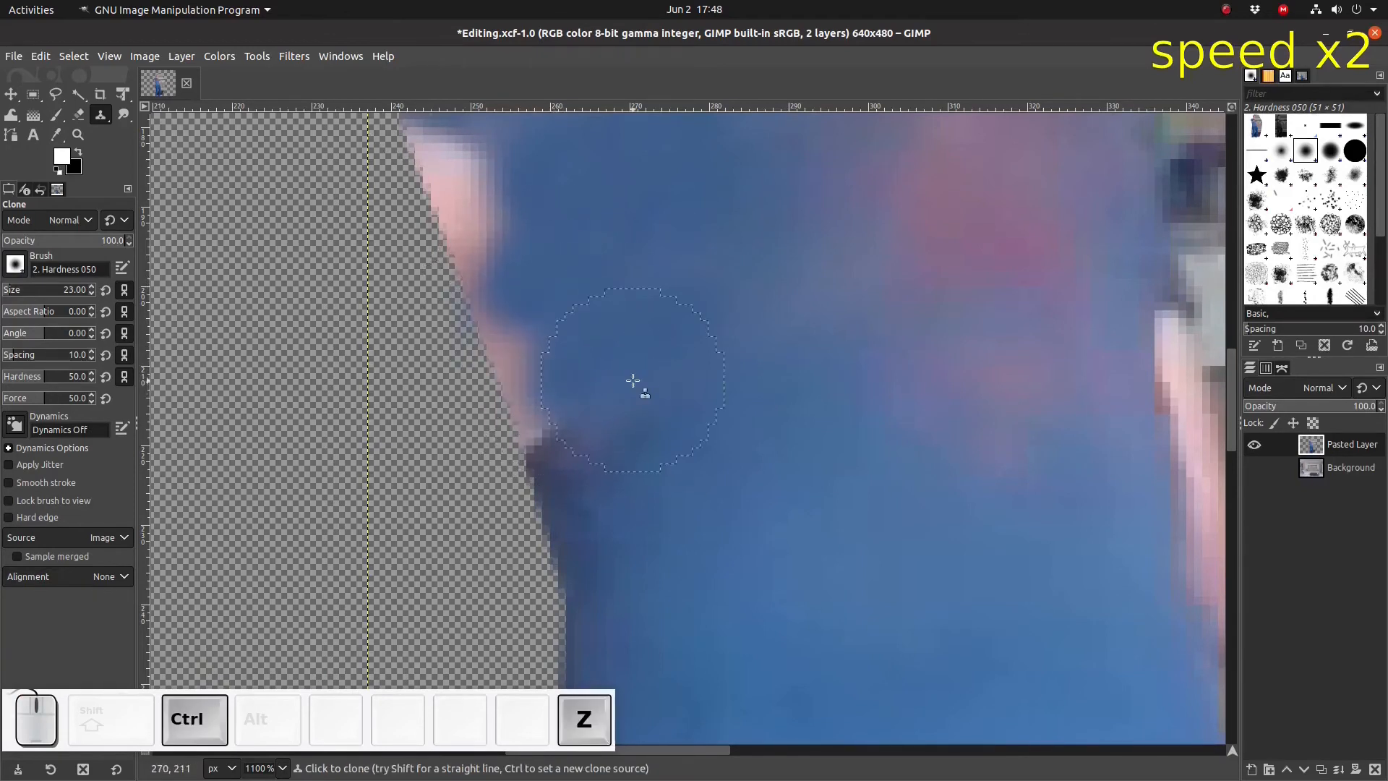
- Clone more shirt over the arm remnants along the chest's outer edge, undoing the last two strokes
{"action": "right_click", "coordinate": [1336, 444]}
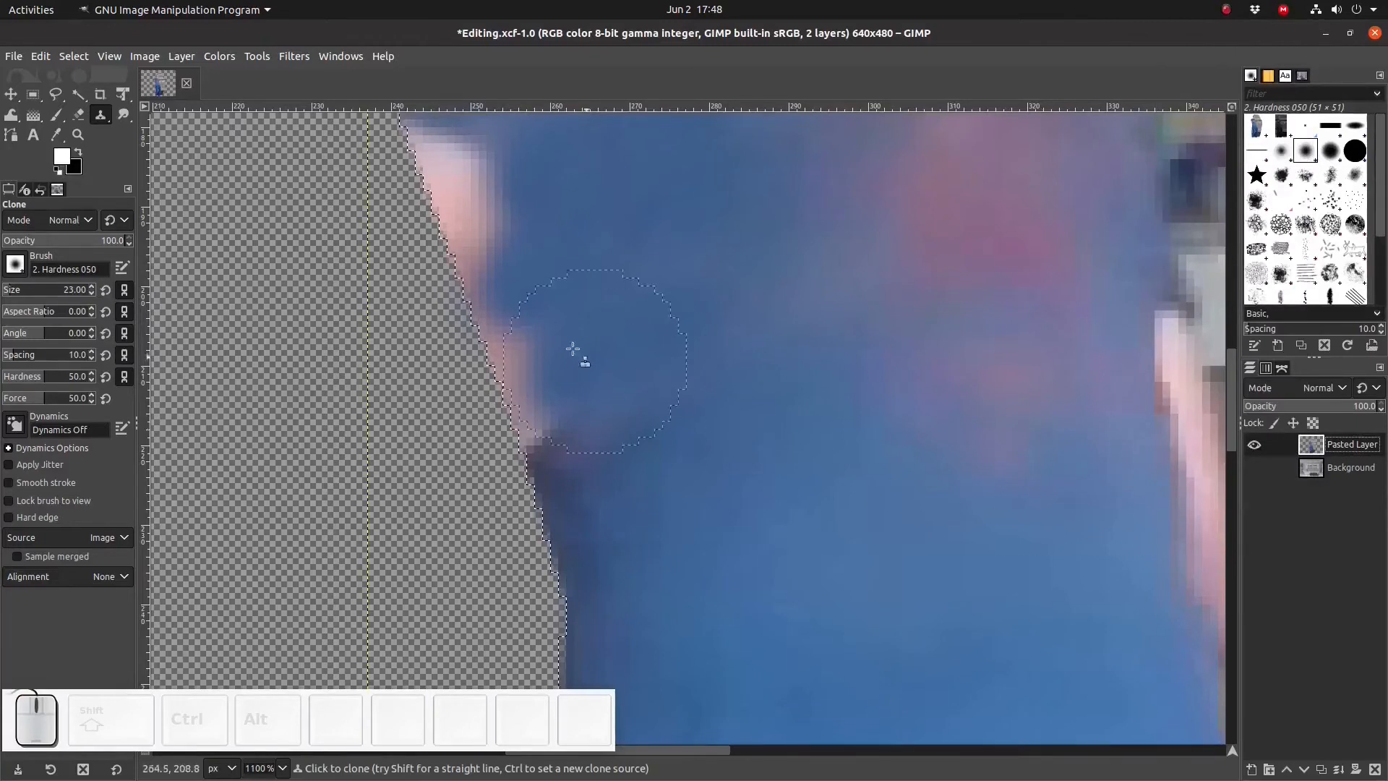
{"action": "mouse_move", "coordinate": [504, 316]}
{"action": "left_mouse_down"}
{"action": "mouse_move", "coordinate": [557, 347]}
{"action": "mouse_move", "coordinate": [515, 408]}
{"action": "left_mouse_up"}
{"action": "mouse_move", "coordinate": [507, 438]}
{"action": "left_mouse_down"}
{"action": "mouse_move", "coordinate": [615, 436]}
{"action": "mouse_move", "coordinate": [649, 367]}
{"action": "mouse_move", "coordinate": [490, 492]}
{"action": "mouse_move", "coordinate": [459, 415]}
{"action": "mouse_move", "coordinate": [446, 479]}
{"action": "mouse_move", "coordinate": [487, 435]}
{"action": "mouse_move", "coordinate": [437, 463]}
{"action": "mouse_move", "coordinate": [548, 450]}
{"action": "mouse_move", "coordinate": [464, 508]}
{"action": "mouse_move", "coordinate": [511, 538]}
{"action": "mouse_move", "coordinate": [371, 584]}
{"action": "mouse_move", "coordinate": [469, 461]}
{"action": "mouse_move", "coordinate": [417, 475]}
{"action": "mouse_move", "coordinate": [404, 443]}
{"action": "mouse_move", "coordinate": [557, 418]}
{"action": "left_mouse_up"}
{"action": "scroll", "coordinate": [650, 373], "scroll_direction": "up", "scroll_amount": 3}
{"action": "scroll", "coordinate": [470, 470], "scroll_direction": "down", "scroll_amount": 1}
{"action": "scroll", "coordinate": [608, 443], "scroll_direction": "down", "scroll_amount": 2}
{"action": "left_click_drag", "start_coordinate": [596, 499], "coordinate": [578, 571]}
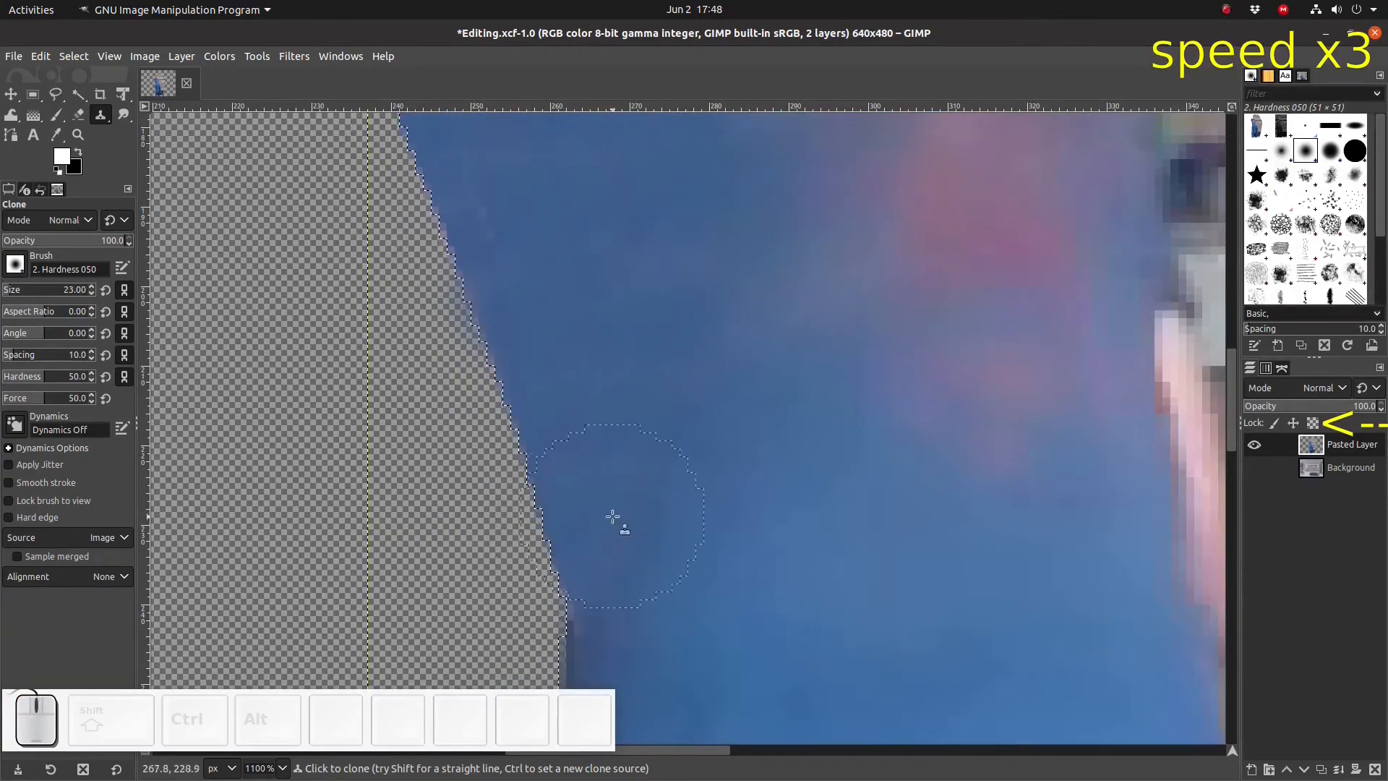
{"action": "scroll", "coordinate": [618, 434], "scroll_direction": "down", "scroll_amount": 2}
{"action": "key", "text": "ctrl+z"}
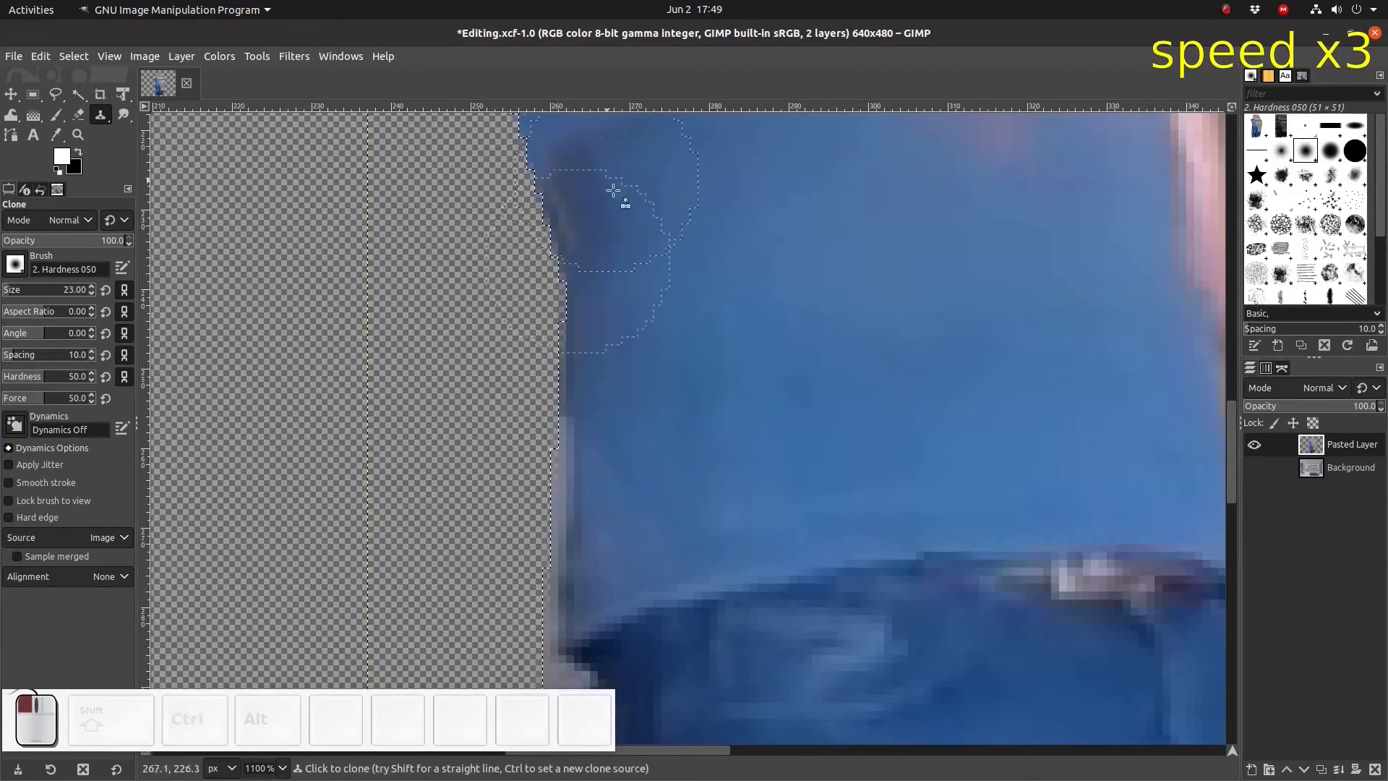
{"action": "key", "text": "ctrl+z"}
- Set a new clone source on the shirt and clone over a spot near the upper chest edge
{"action": "scroll", "coordinate": [642, 217], "scroll_direction": "up", "scroll_amount": 3}
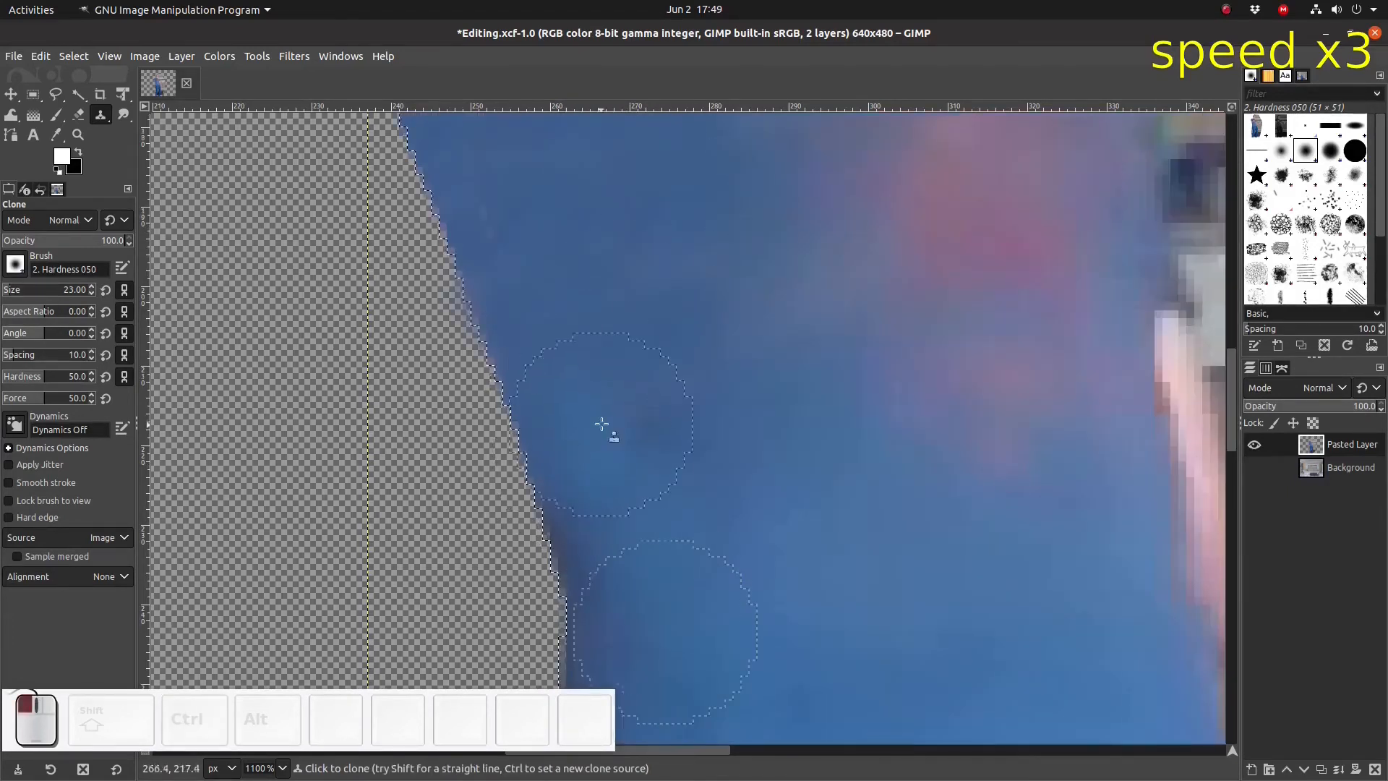
{"action": "scroll", "coordinate": [504, 361], "scroll_direction": "up", "scroll_amount": 4}
{"action": "scroll", "coordinate": [504, 434], "scroll_direction": "down", "scroll_amount": 3}
{"action": "left_click", "coordinate": [627, 328], "text": "ctrl"}
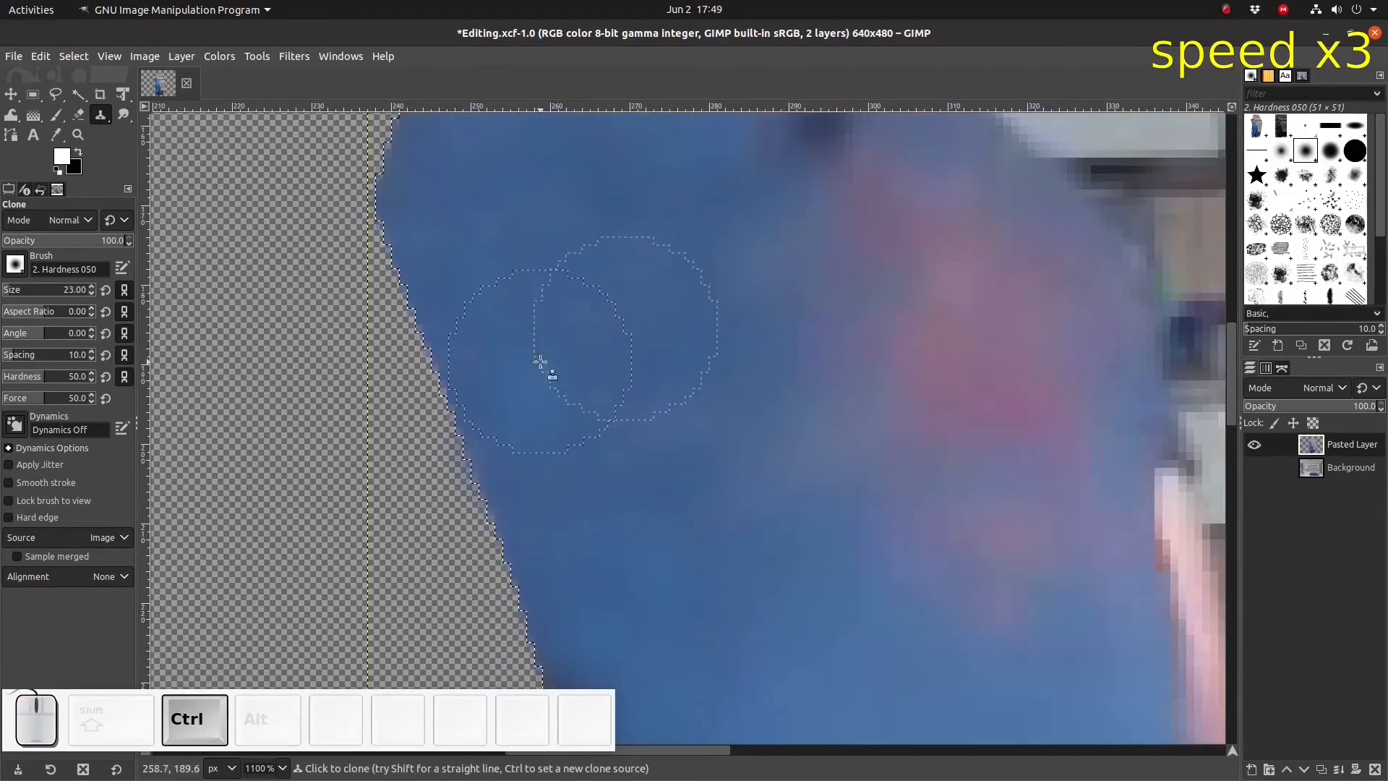
{"action": "left_click", "coordinate": [542, 364]}
- Outline the leftover background strip along the figure's left edge, from shirt down to jeans, with Free Select, then deselect
{"action": "scroll", "coordinate": [724, 468], "scroll_direction": "down", "scroll_amount": 2}
{"action": "scroll", "coordinate": [724, 469], "scroll_direction": "down", "scroll_amount": 1}
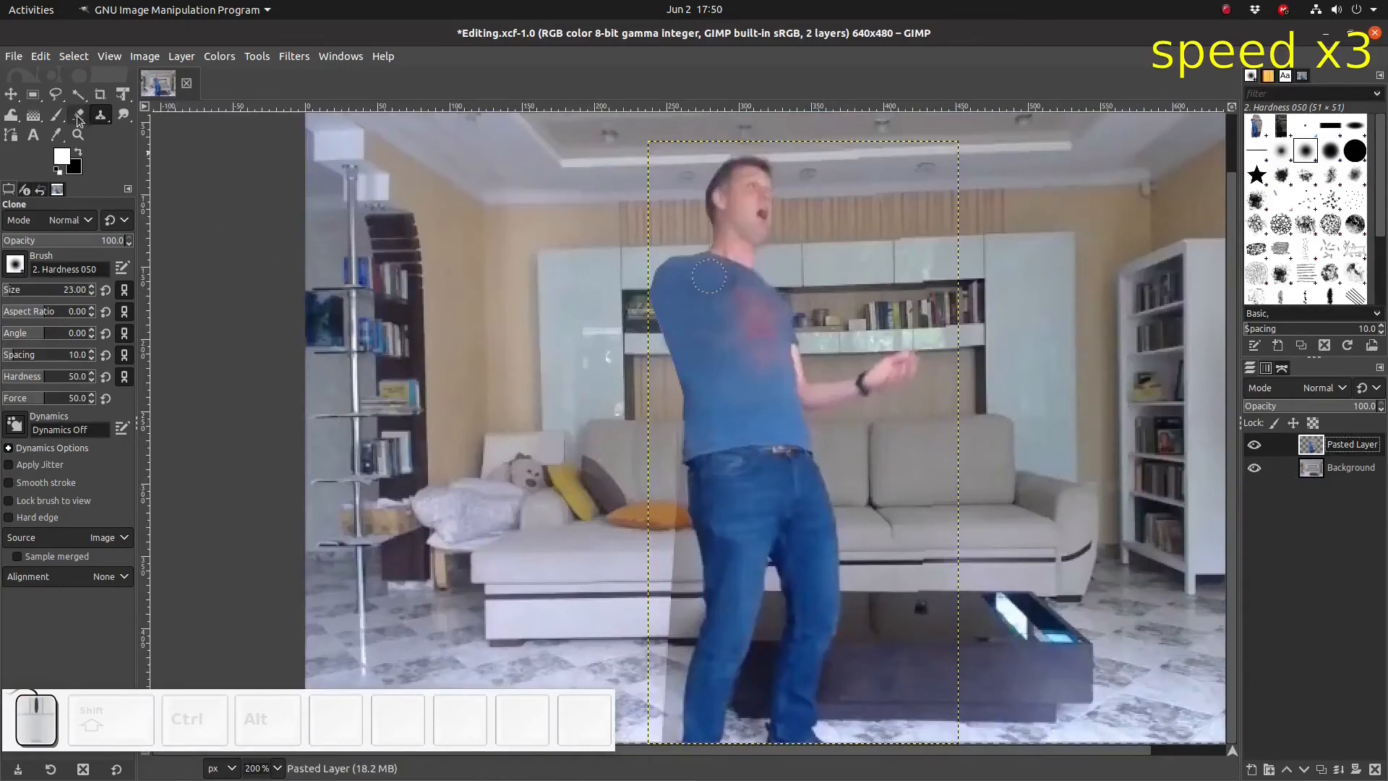
{"action": "left_click", "coordinate": [55, 95]}
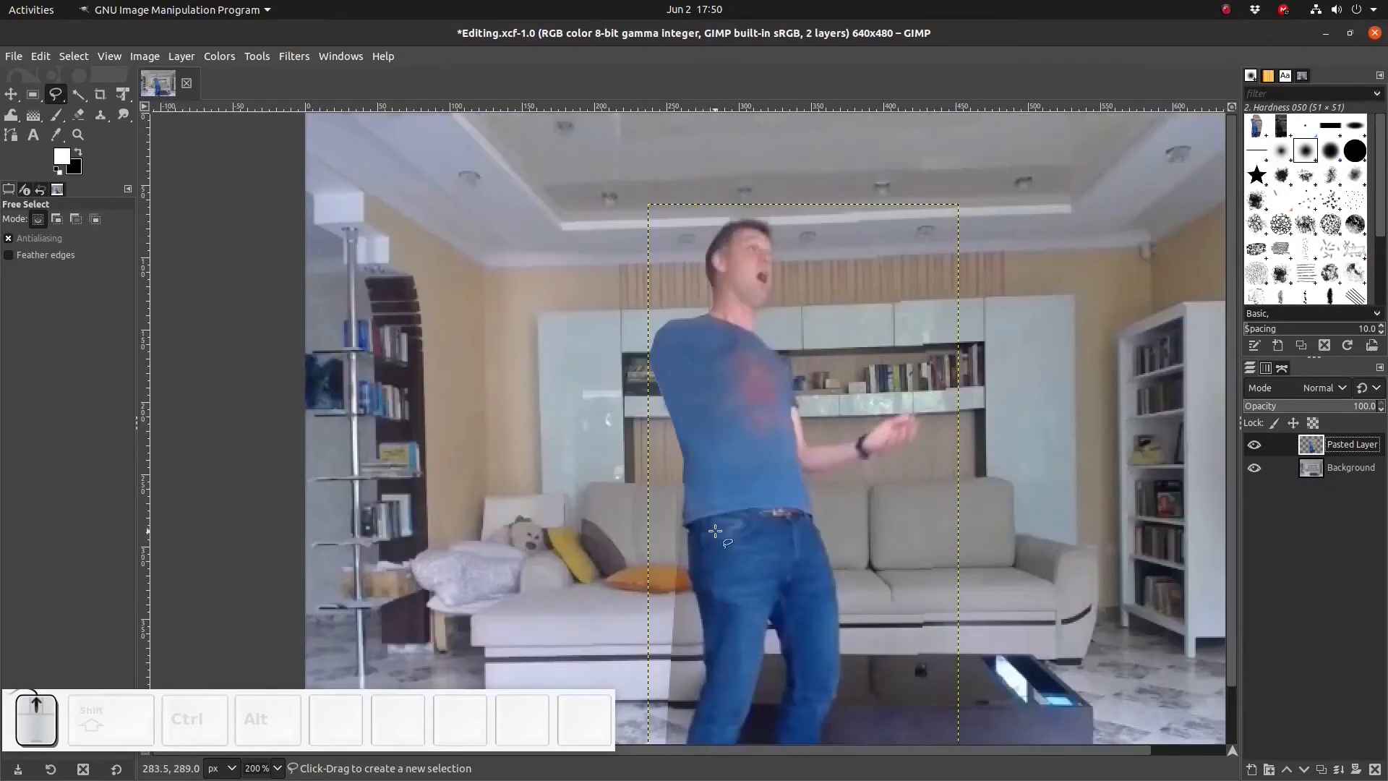
{"action": "scroll", "coordinate": [708, 533], "scroll_direction": "up", "scroll_amount": 2}
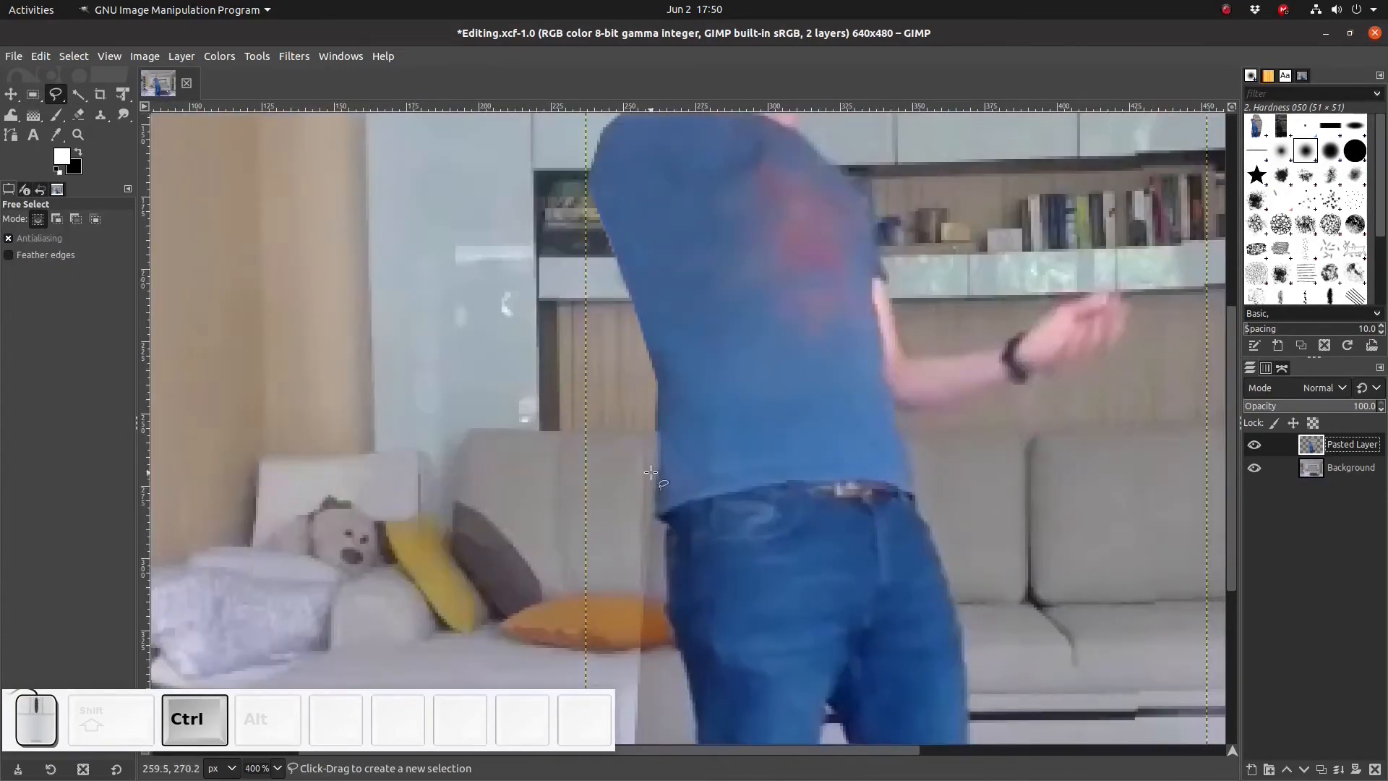
{"action": "left_click", "coordinate": [650, 444]}
{"action": "left_click", "coordinate": [652, 520]}
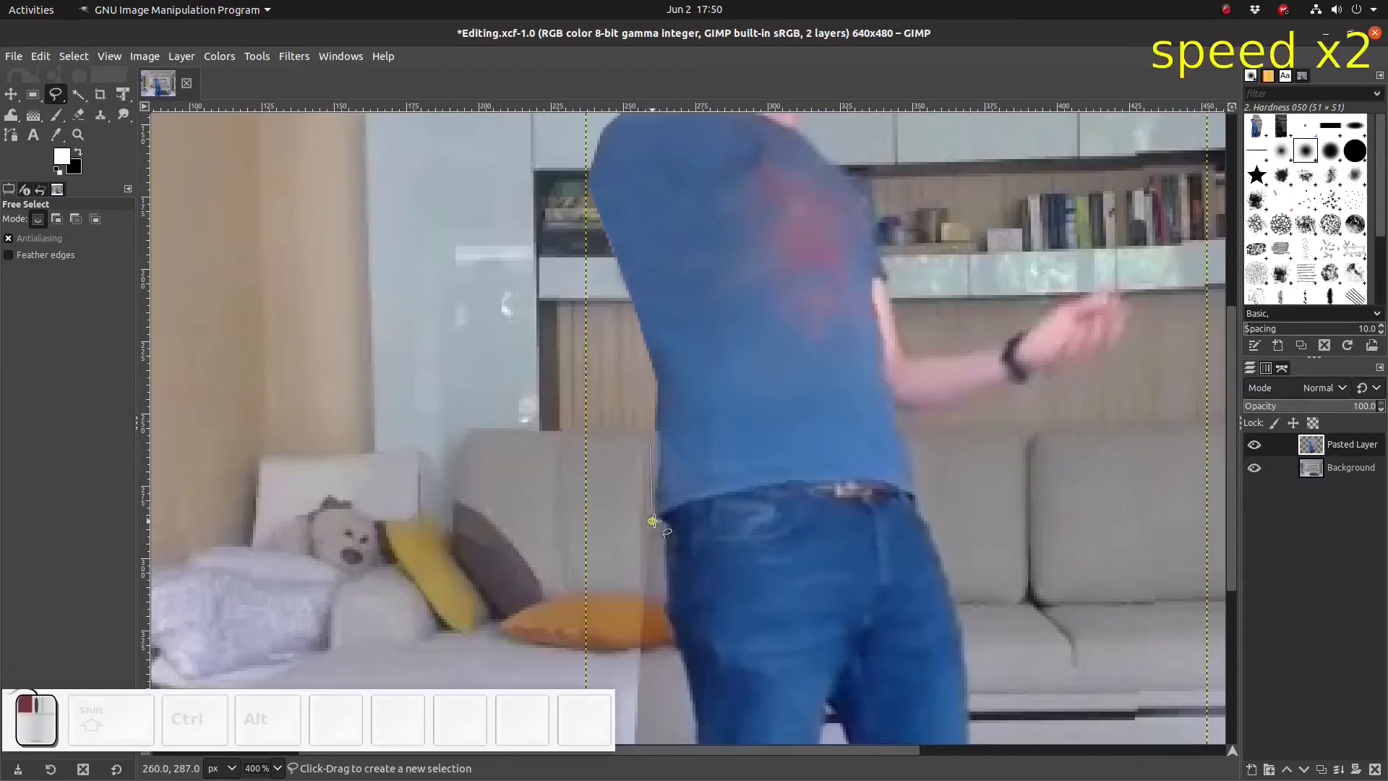
{"action": "left_click", "coordinate": [667, 524]}
{"action": "left_click", "coordinate": [666, 604]}
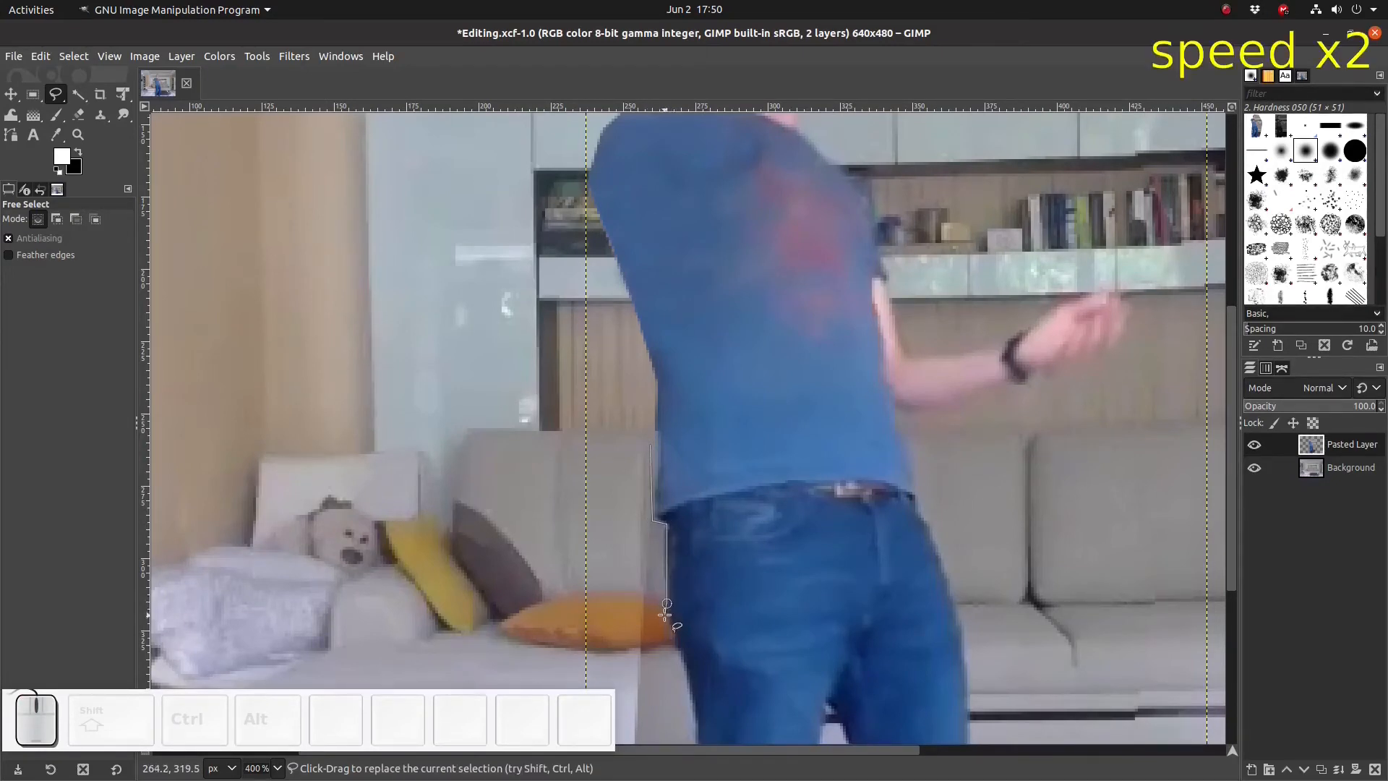
{"action": "left_click", "coordinate": [665, 613]}
{"action": "left_click", "coordinate": [680, 654]}
{"action": "left_click", "coordinate": [691, 687]}
{"action": "scroll", "coordinate": [717, 698], "scroll_direction": "down", "scroll_amount": 5}
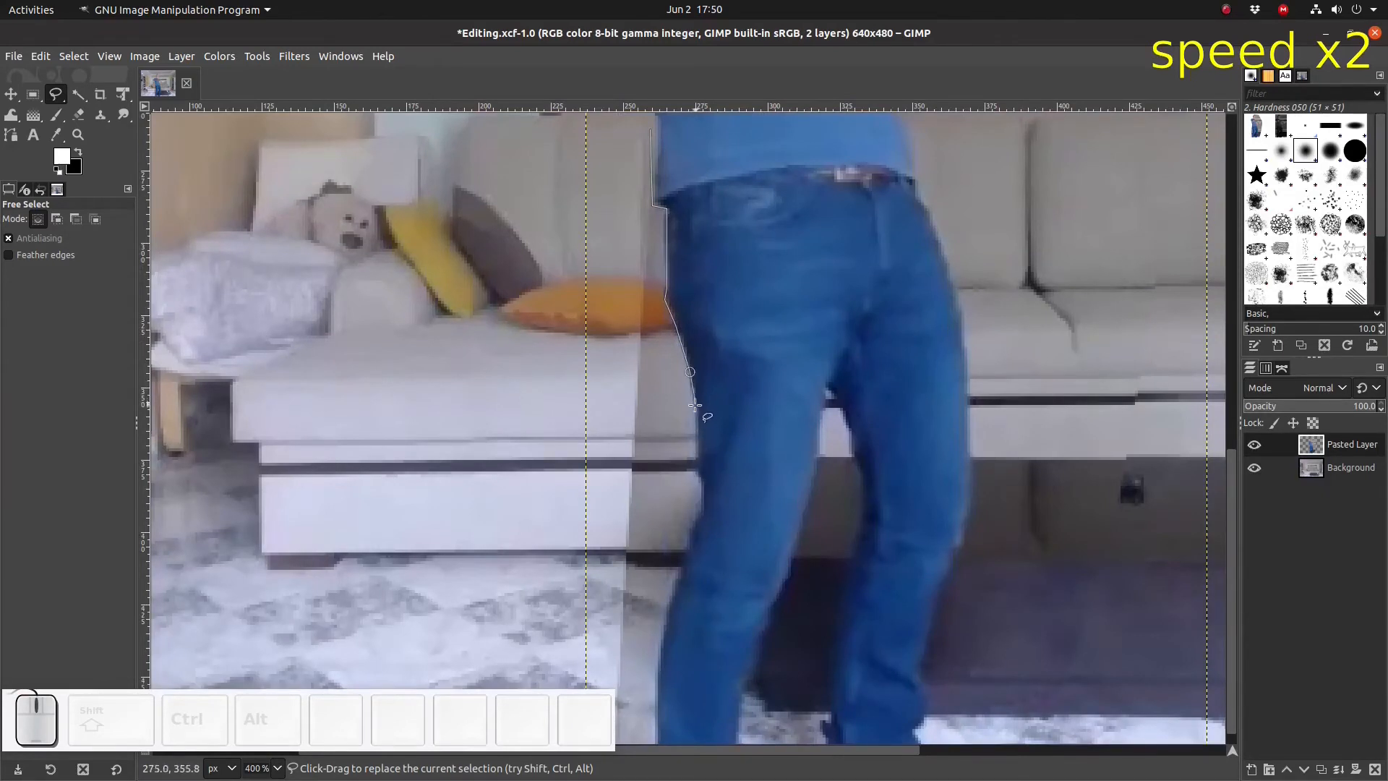
{"action": "left_click", "coordinate": [699, 468]}
{"action": "left_click", "coordinate": [700, 476]}
{"action": "left_click", "coordinate": [704, 508]}
{"action": "left_click", "coordinate": [686, 561]}
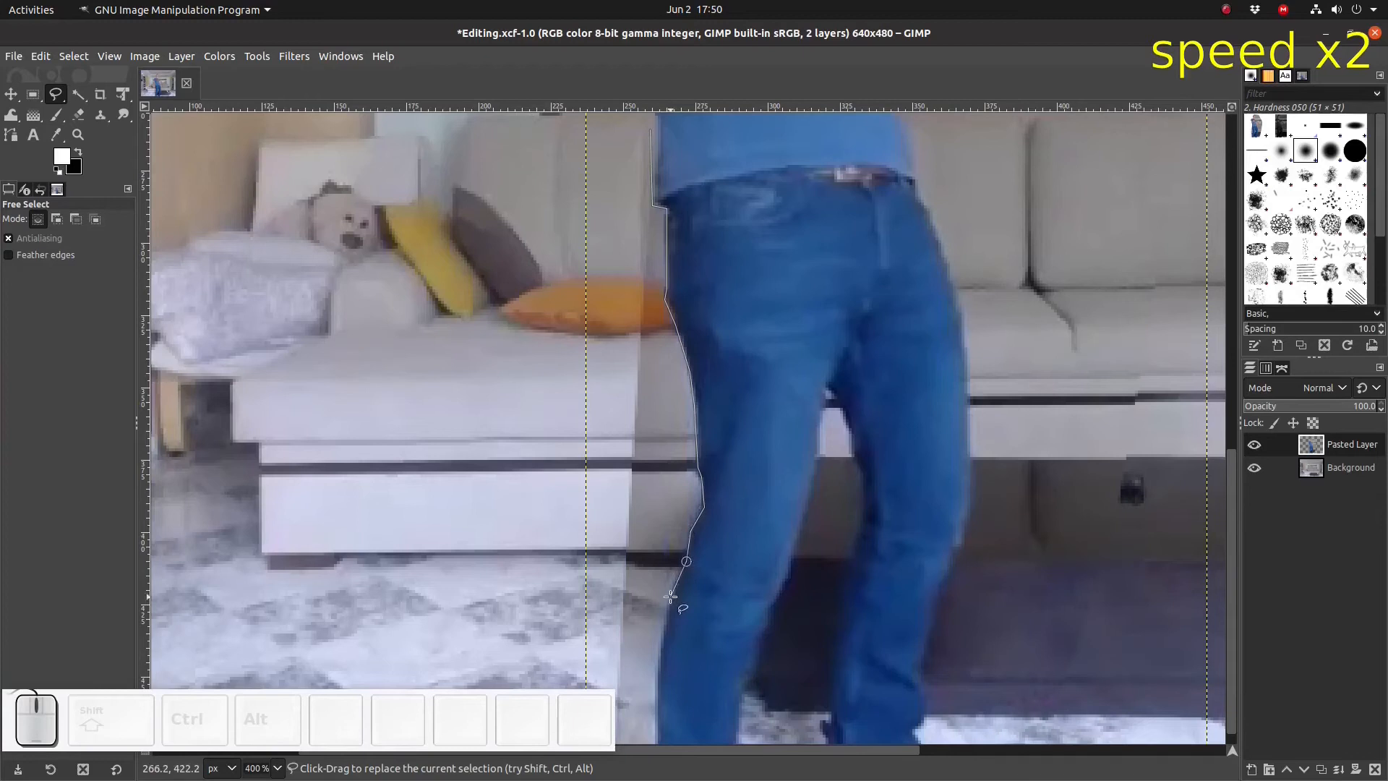
{"action": "left_click", "coordinate": [659, 671]}
{"action": "scroll", "coordinate": [650, 687], "scroll_direction": "down", "scroll_amount": 1}
{"action": "left_click", "coordinate": [654, 688]}
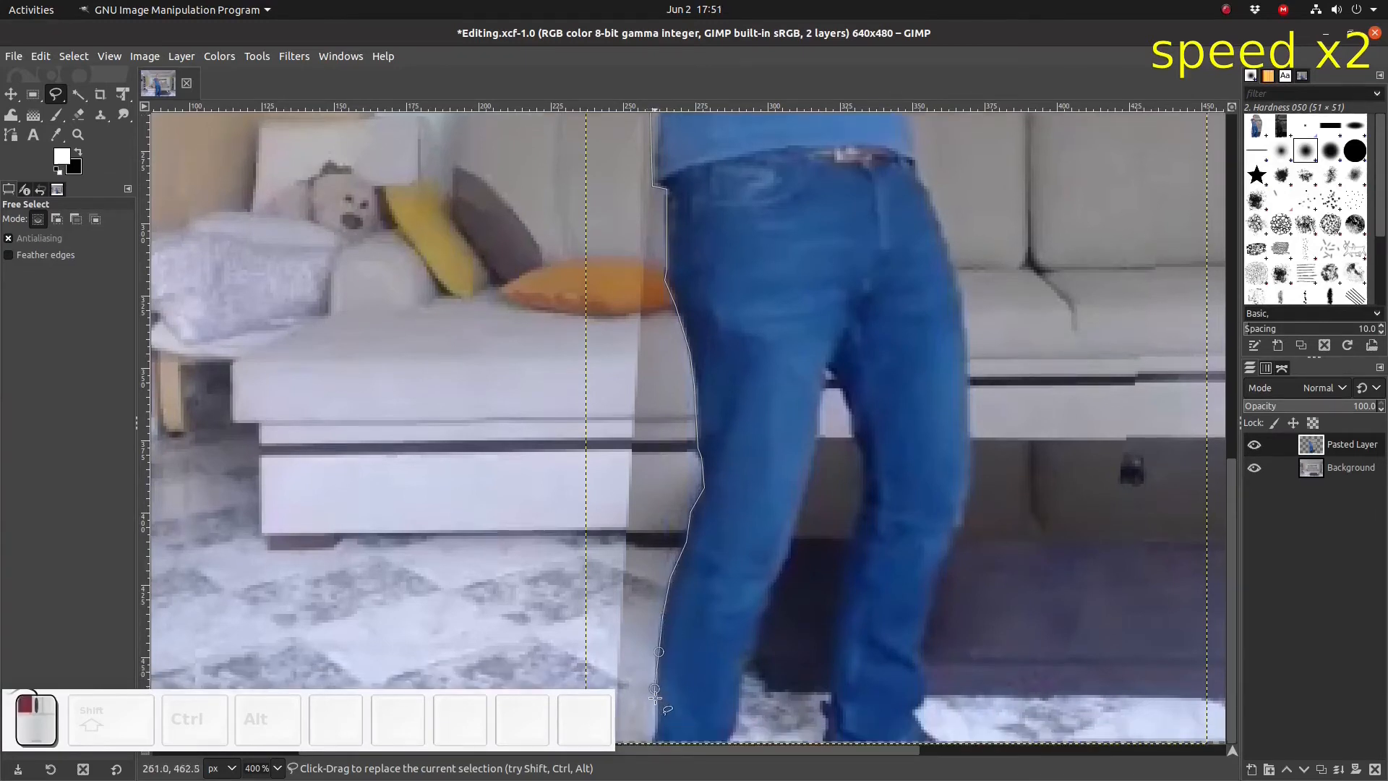
{"action": "left_click", "coordinate": [656, 712]}
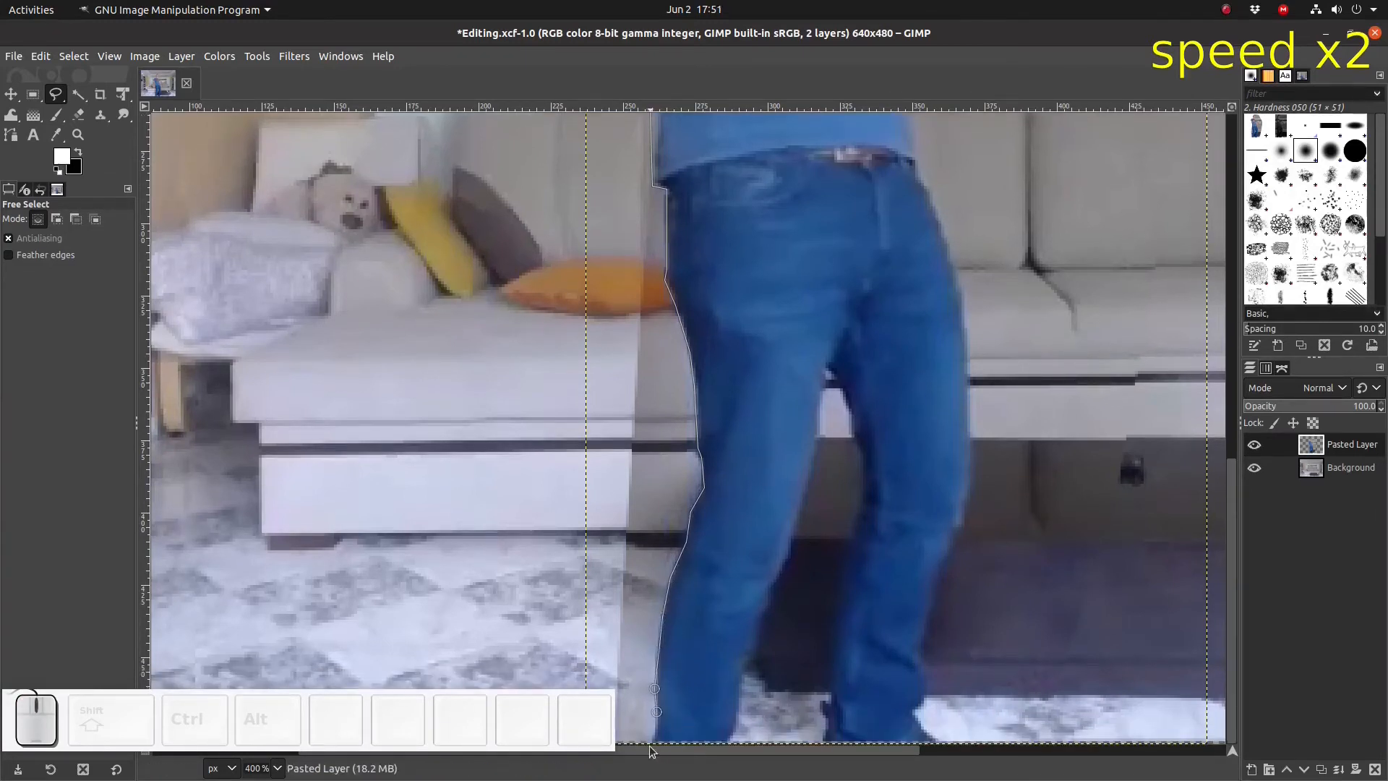
{"action": "left_click", "coordinate": [567, 743]}
{"action": "left_click", "coordinate": [591, 153]}
{"action": "scroll", "coordinate": [591, 153], "scroll_direction": "up", "scroll_amount": 5}
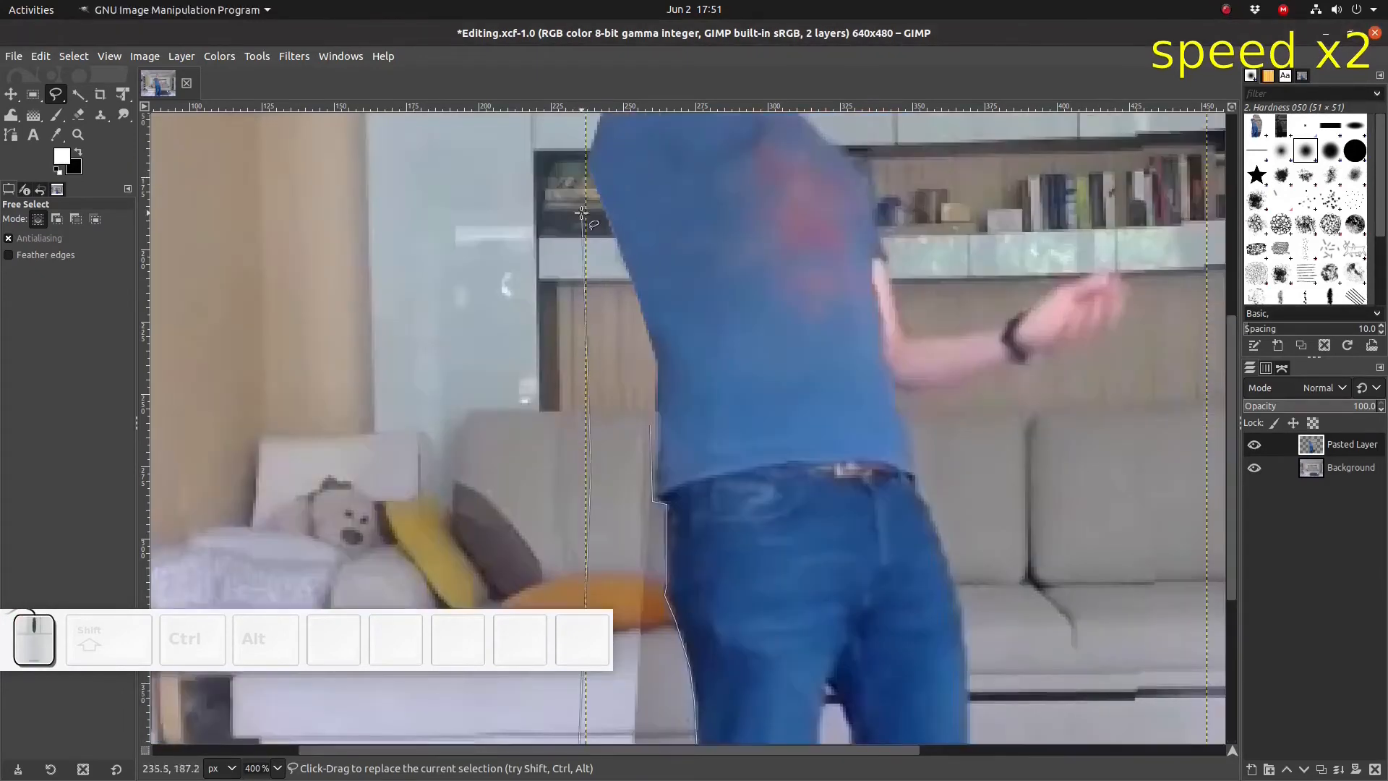
{"action": "double_click", "coordinate": [650, 425]}
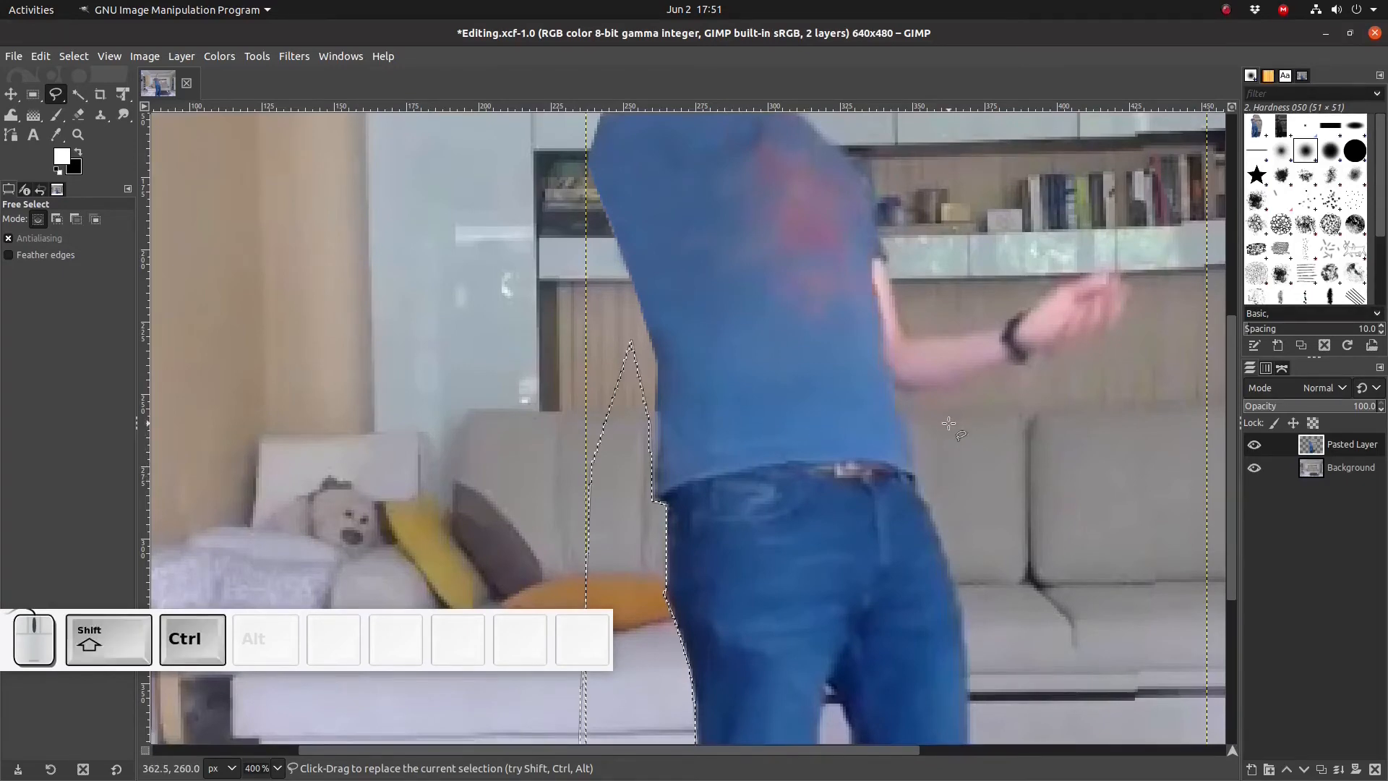
{"action": "key", "text": "ctrl+shift+a"}
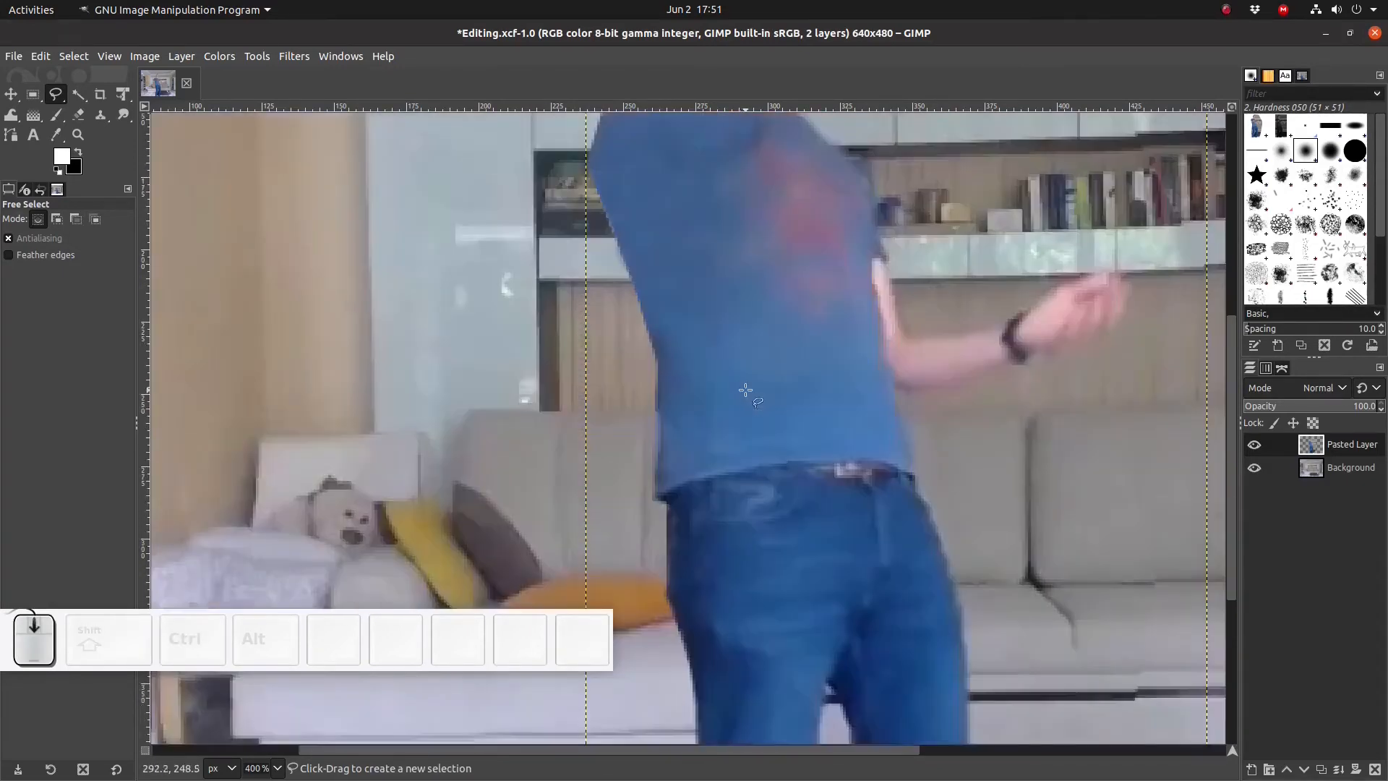
- Save the image, then import LightSabre2_middle.0722.tif from the Output folder into the composition as a new layer
{"action": "key", "text": "ctrl+s"}
{"action": "key", "text": "alt+Tab"}
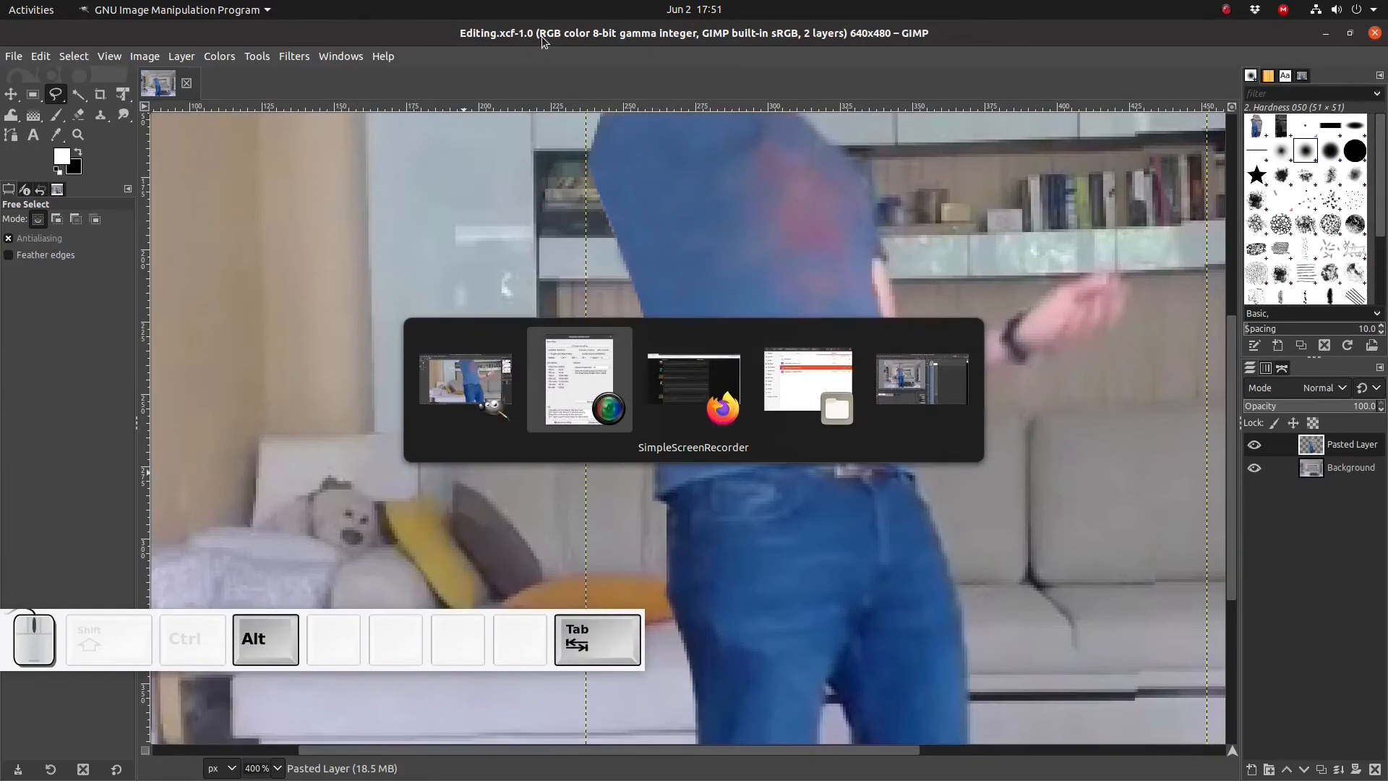
{"action": "key", "text": "alt+Tab"}
{"action": "key", "text": "alt+Tab"}
{"action": "left_click", "coordinate": [552, 302]}
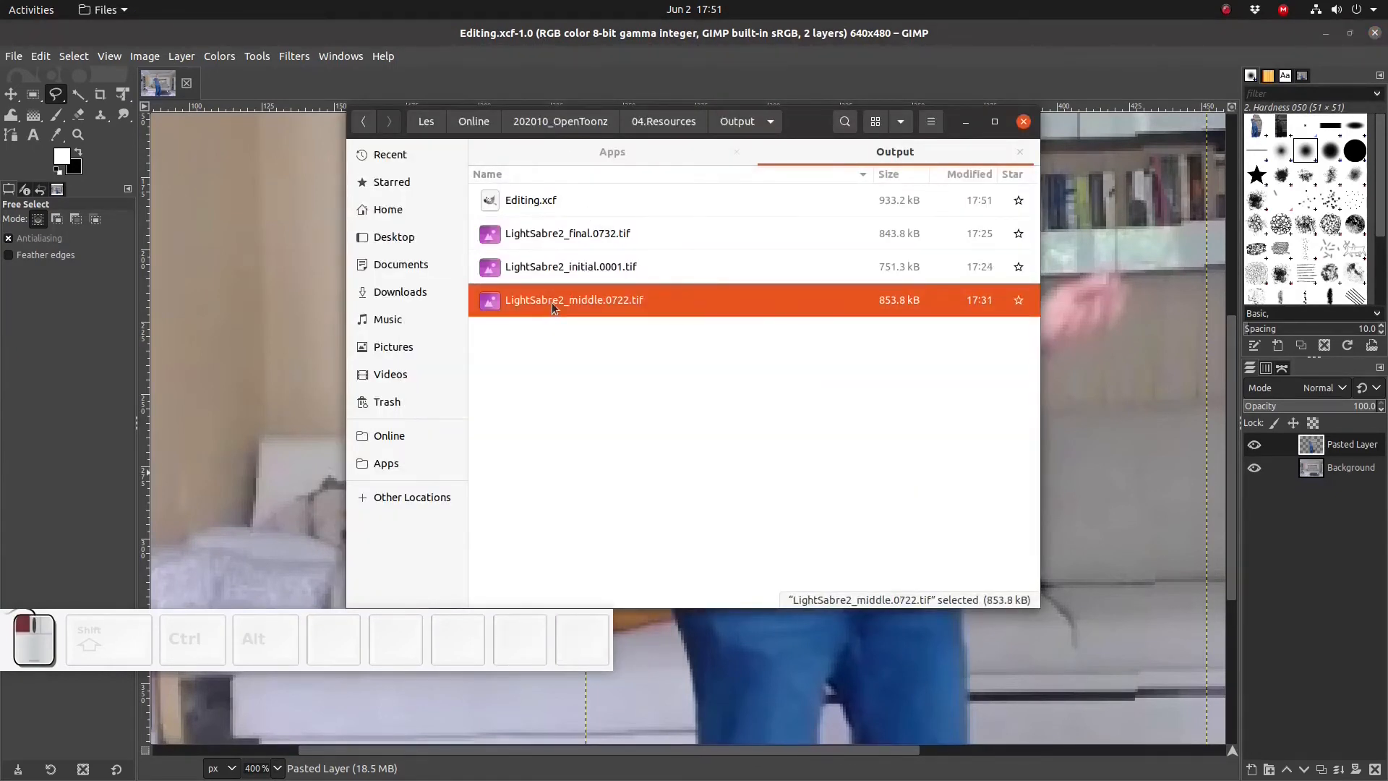
{"action": "left_click_drag", "start_coordinate": [551, 299], "coordinate": [239, 366]}
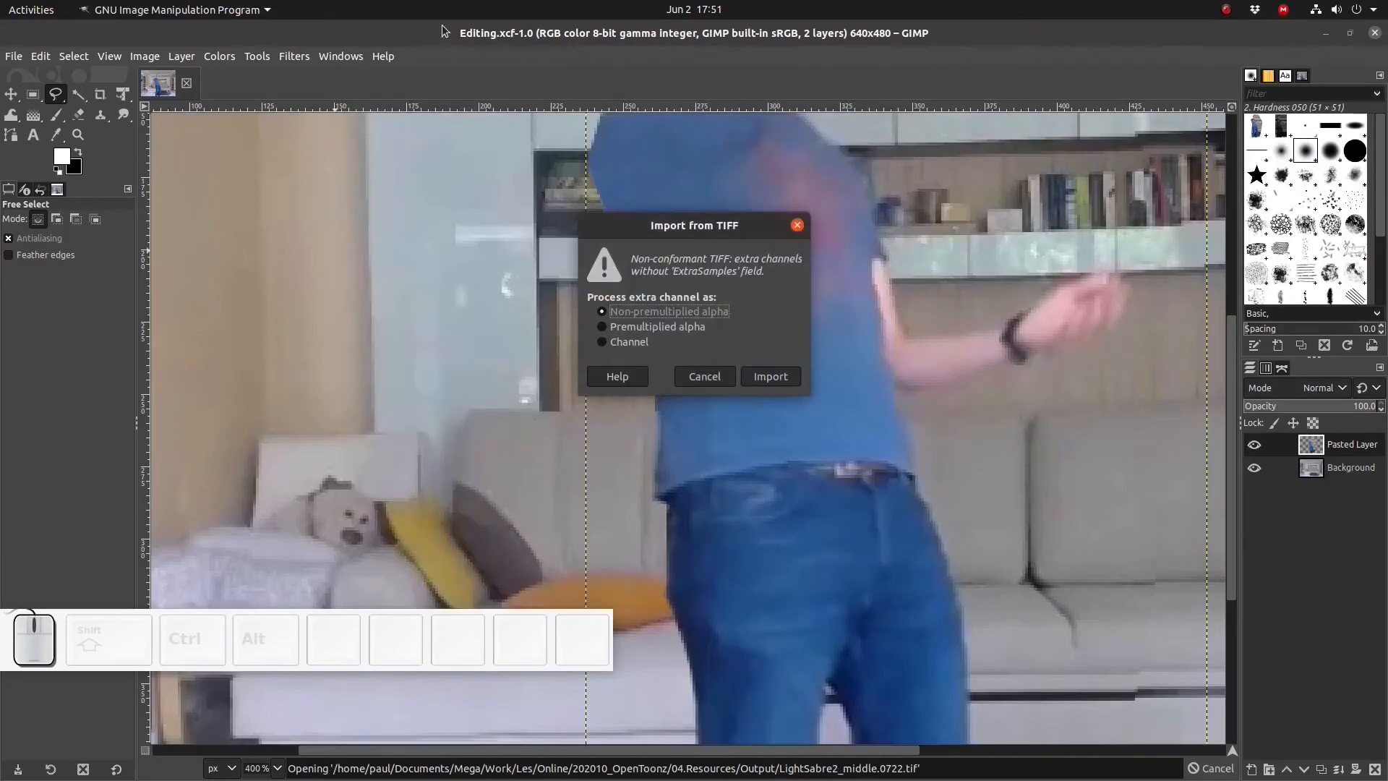
{"action": "left_click", "coordinate": [768, 376]}
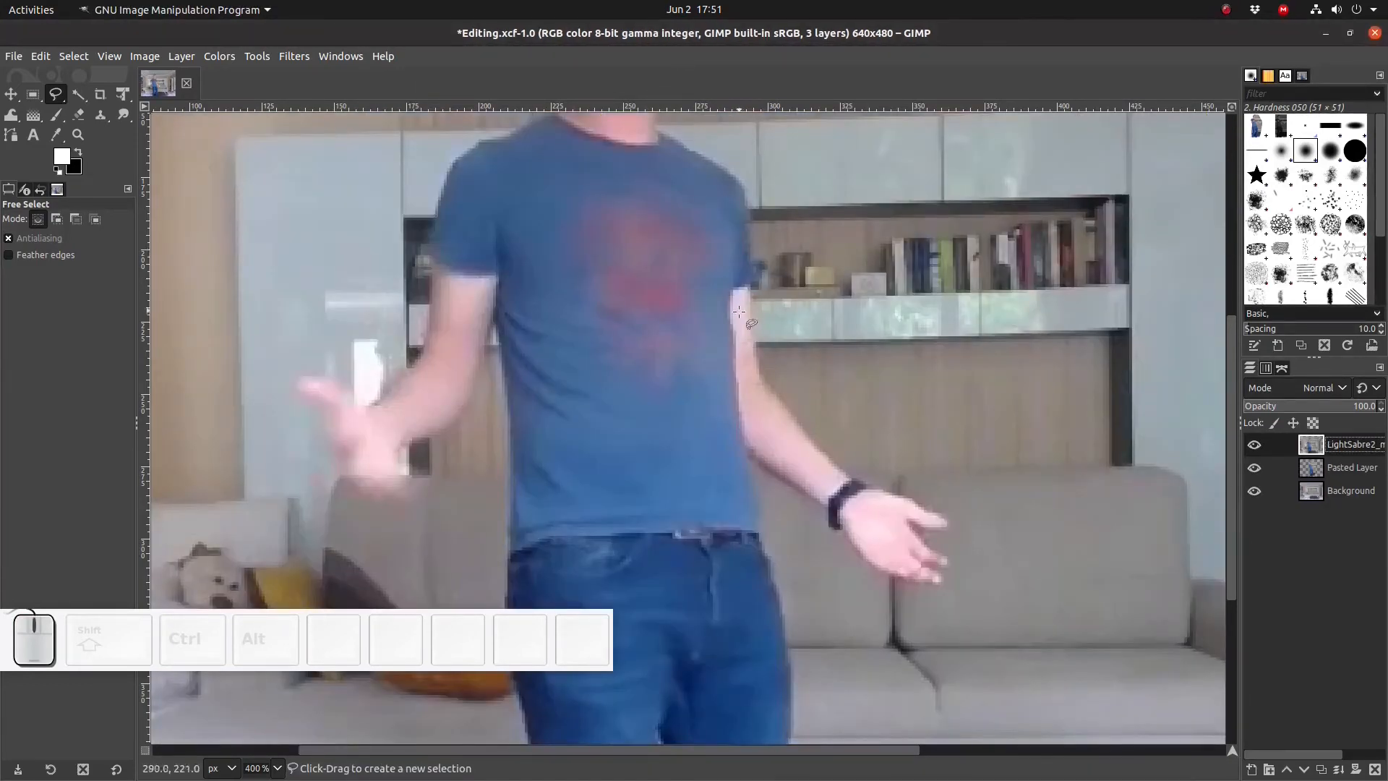
- Move the imported middle-frame layer so it aligns with the canvas
{"action": "scroll", "coordinate": [730, 330], "scroll_direction": "up", "scroll_amount": 5}
{"action": "scroll", "coordinate": [730, 330], "scroll_direction": "down", "scroll_amount": 2, "text": "ctrl"}
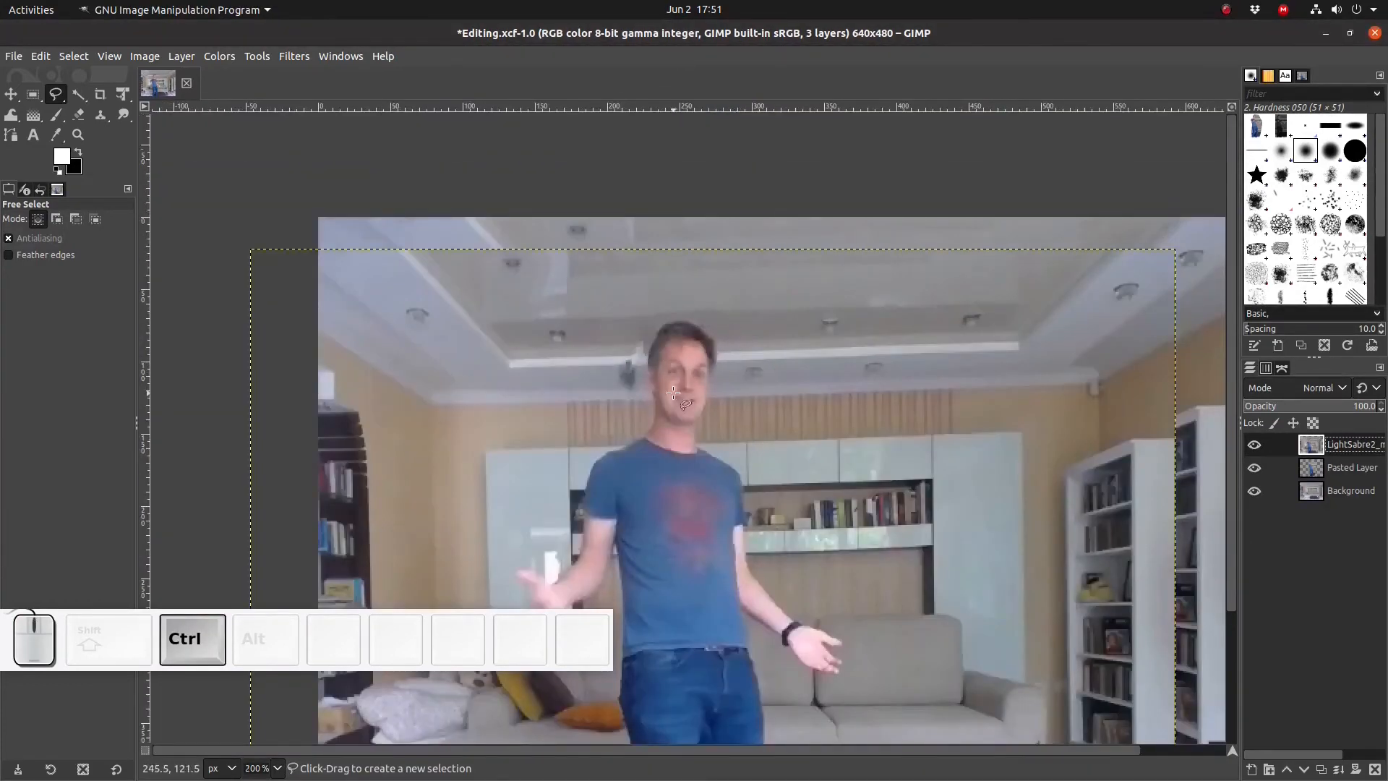
{"action": "left_click", "coordinate": [12, 97]}
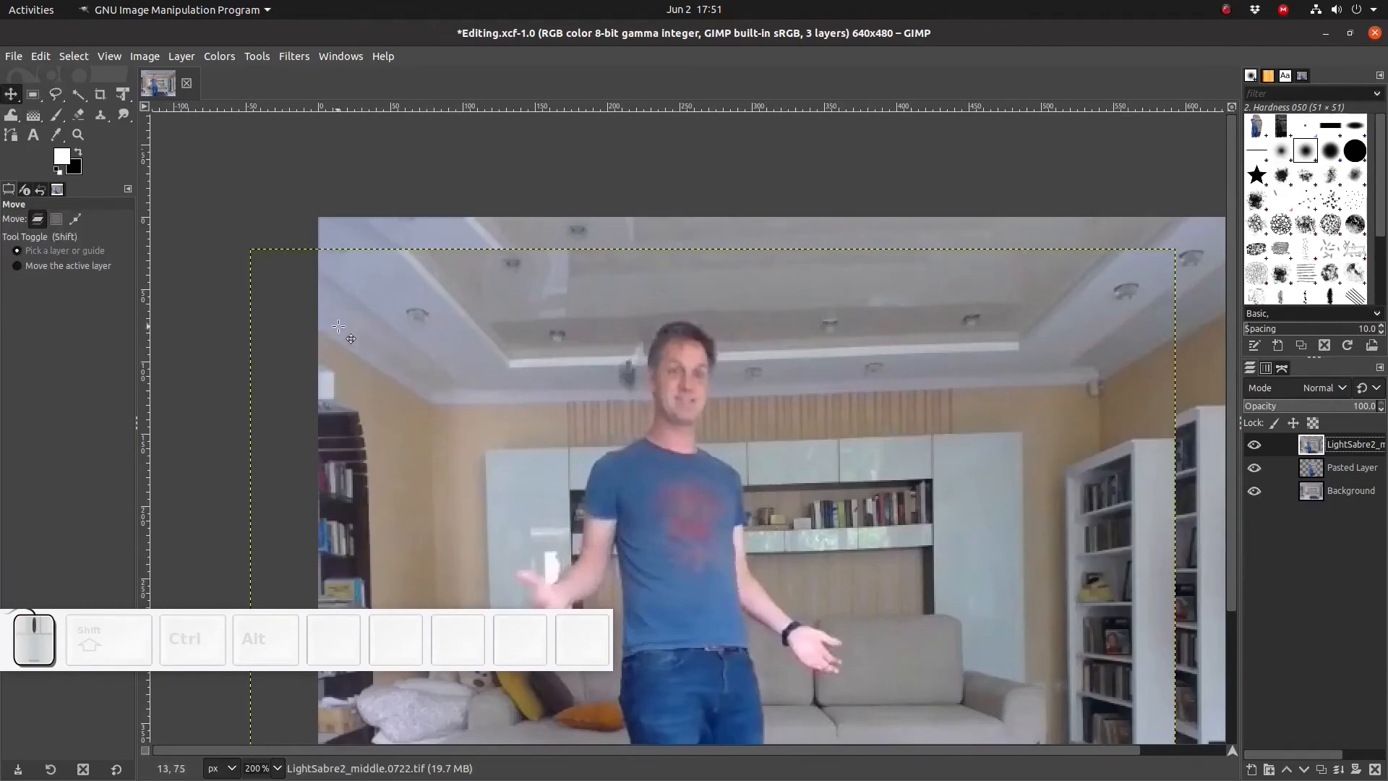
{"action": "left_click_drag", "start_coordinate": [361, 331], "coordinate": [429, 299]}
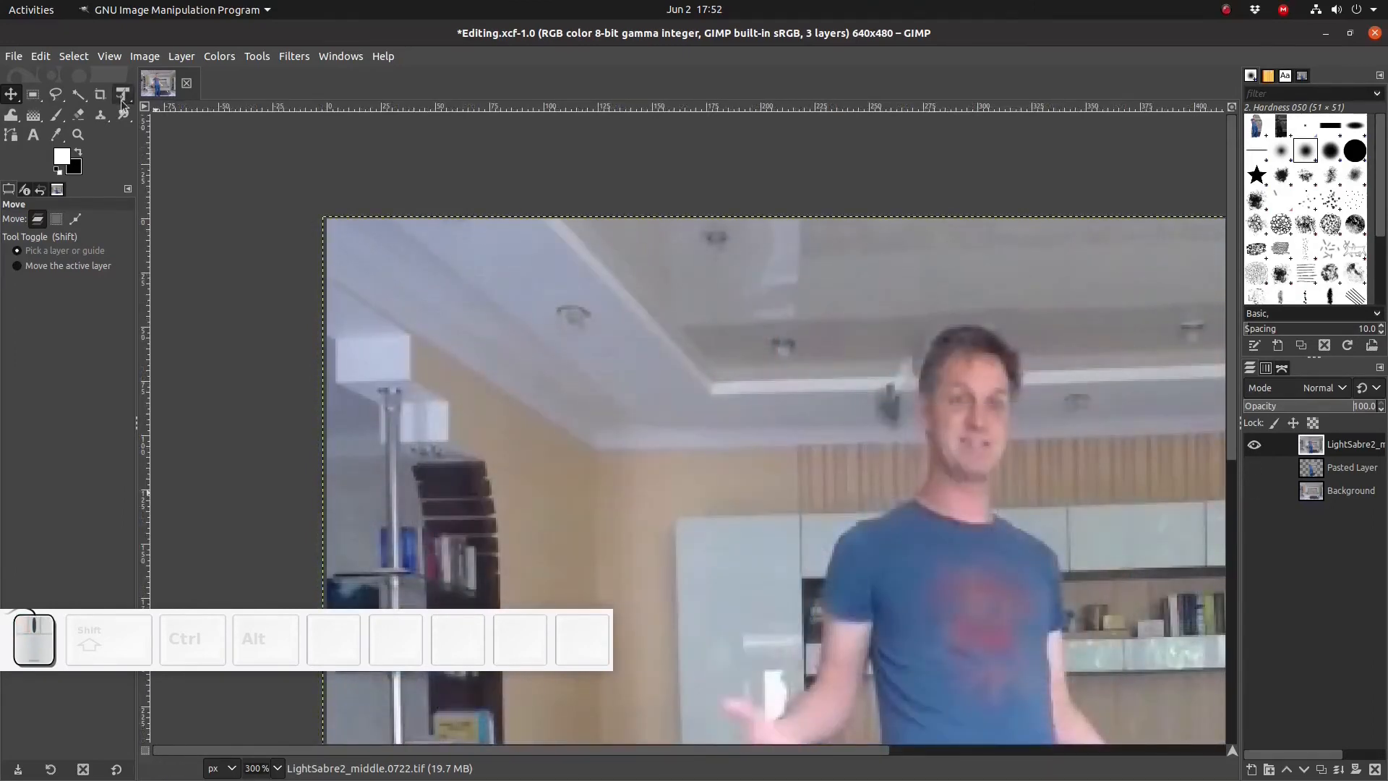
- Outline the figure's outstretched arm and hand on the middle-frame layer with Free Select, from shoulder to fingers
{"action": "left_click", "coordinate": [56, 95]}
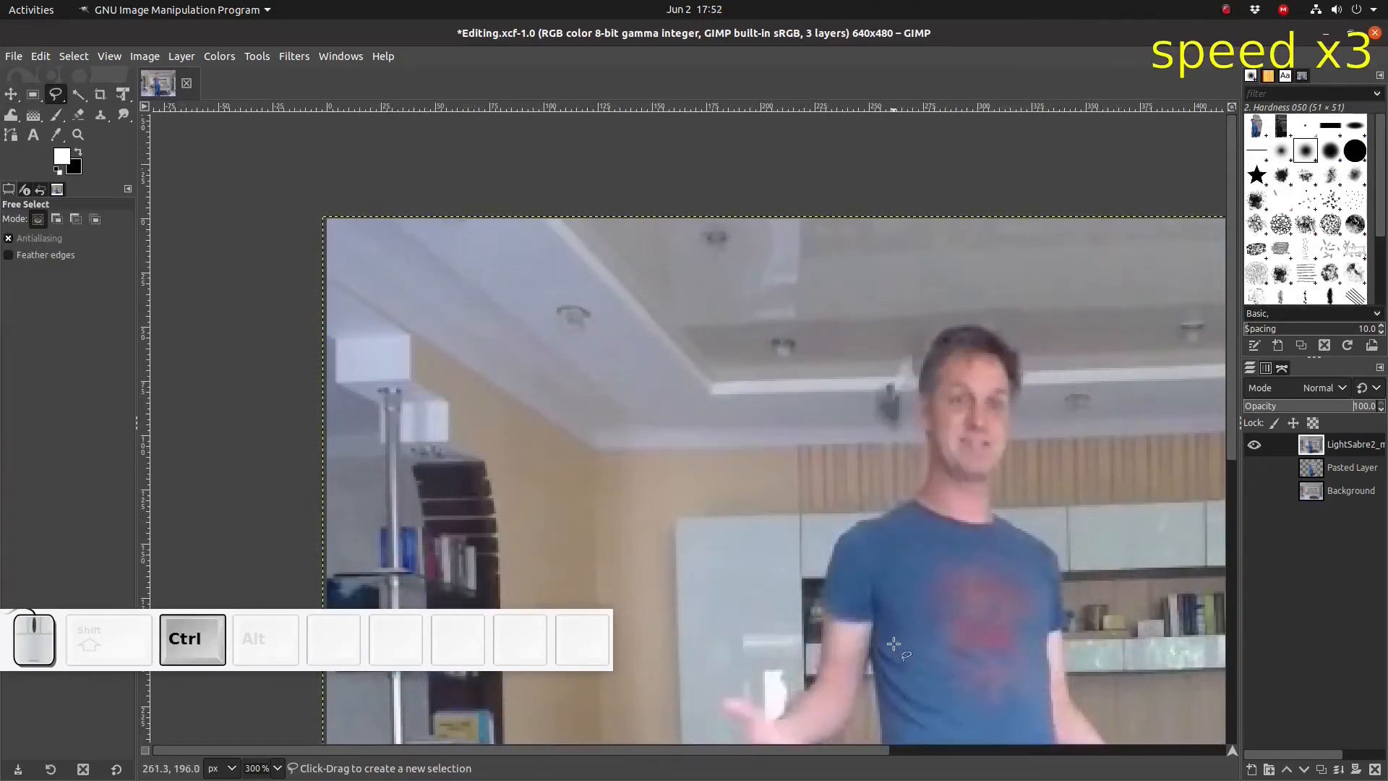
{"action": "scroll", "coordinate": [932, 648], "scroll_direction": "up", "scroll_amount": 2}
{"action": "left_click", "coordinate": [813, 434]}
{"action": "left_click", "coordinate": [844, 455]}
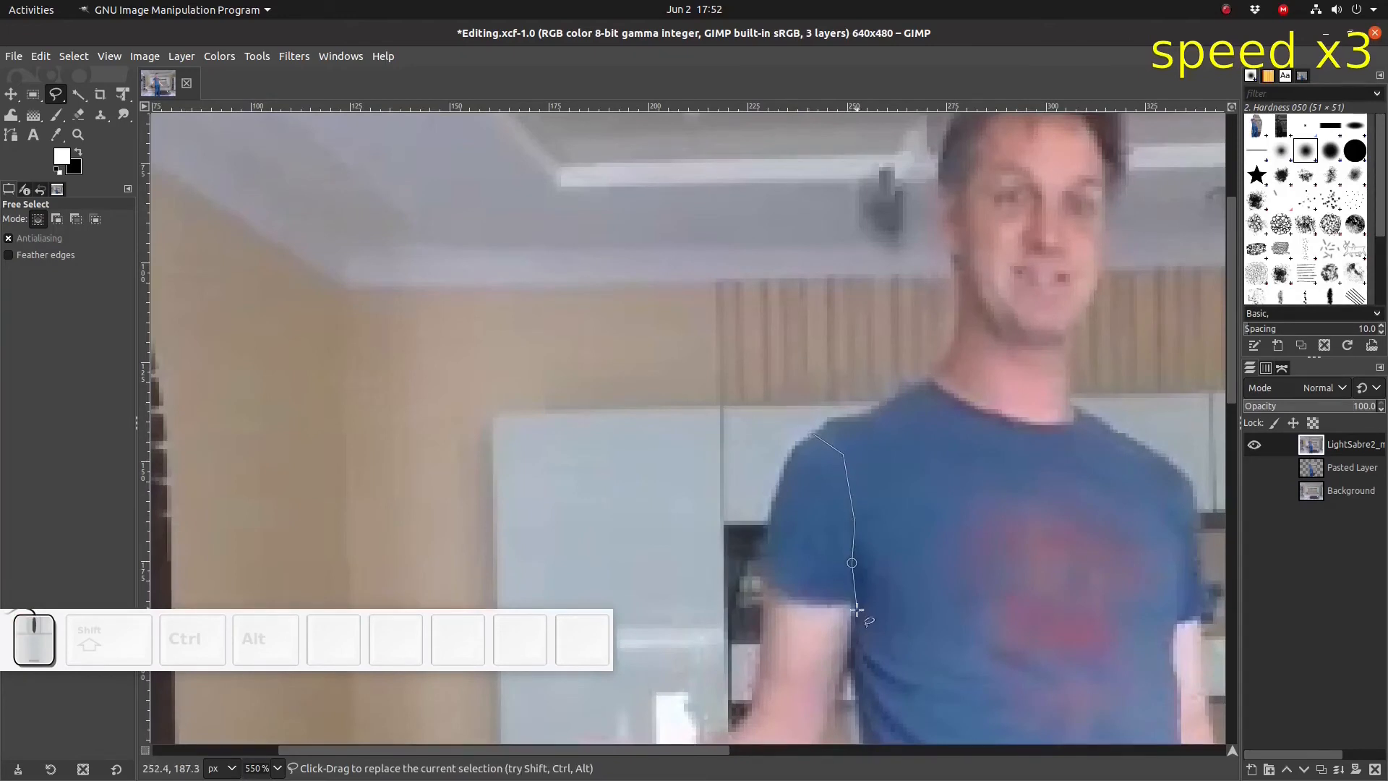
{"action": "left_click", "coordinate": [853, 636]}
{"action": "scroll", "coordinate": [853, 636], "scroll_direction": "down", "scroll_amount": 5}
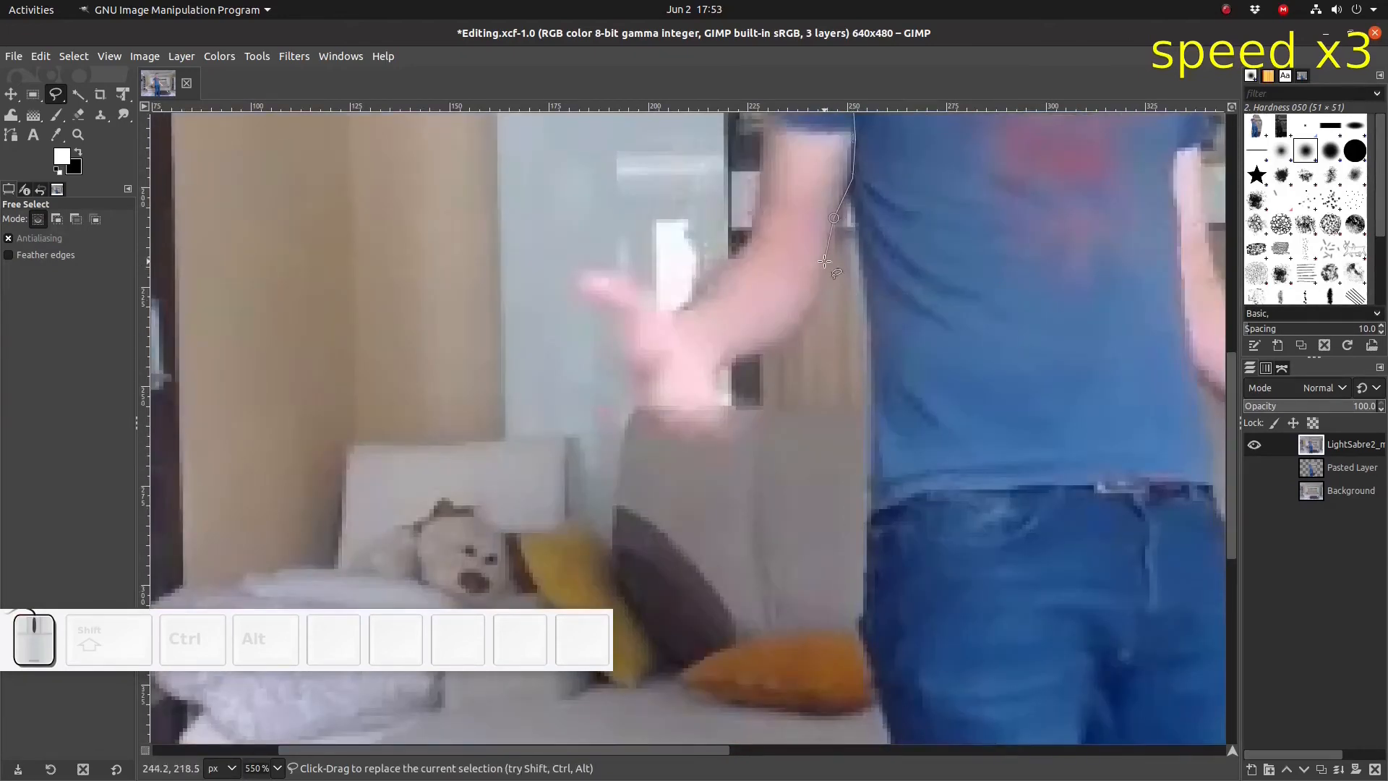
{"action": "left_click", "coordinate": [808, 313]}
{"action": "left_click", "coordinate": [788, 344]}
{"action": "left_click", "coordinate": [715, 369]}
{"action": "left_click", "coordinate": [718, 405]}
{"action": "left_click", "coordinate": [752, 409]}
{"action": "left_click", "coordinate": [748, 425]}
{"action": "left_click", "coordinate": [704, 444]}
{"action": "left_click", "coordinate": [665, 435]}
{"action": "left_click", "coordinate": [638, 402]}
{"action": "left_click", "coordinate": [627, 318]}
{"action": "left_click", "coordinate": [575, 292]}
{"action": "left_click", "coordinate": [579, 275]}
{"action": "left_click", "coordinate": [603, 272]}
{"action": "left_click", "coordinate": [633, 281]}
{"action": "left_click", "coordinate": [643, 299]}
{"action": "left_click", "coordinate": [651, 313]}
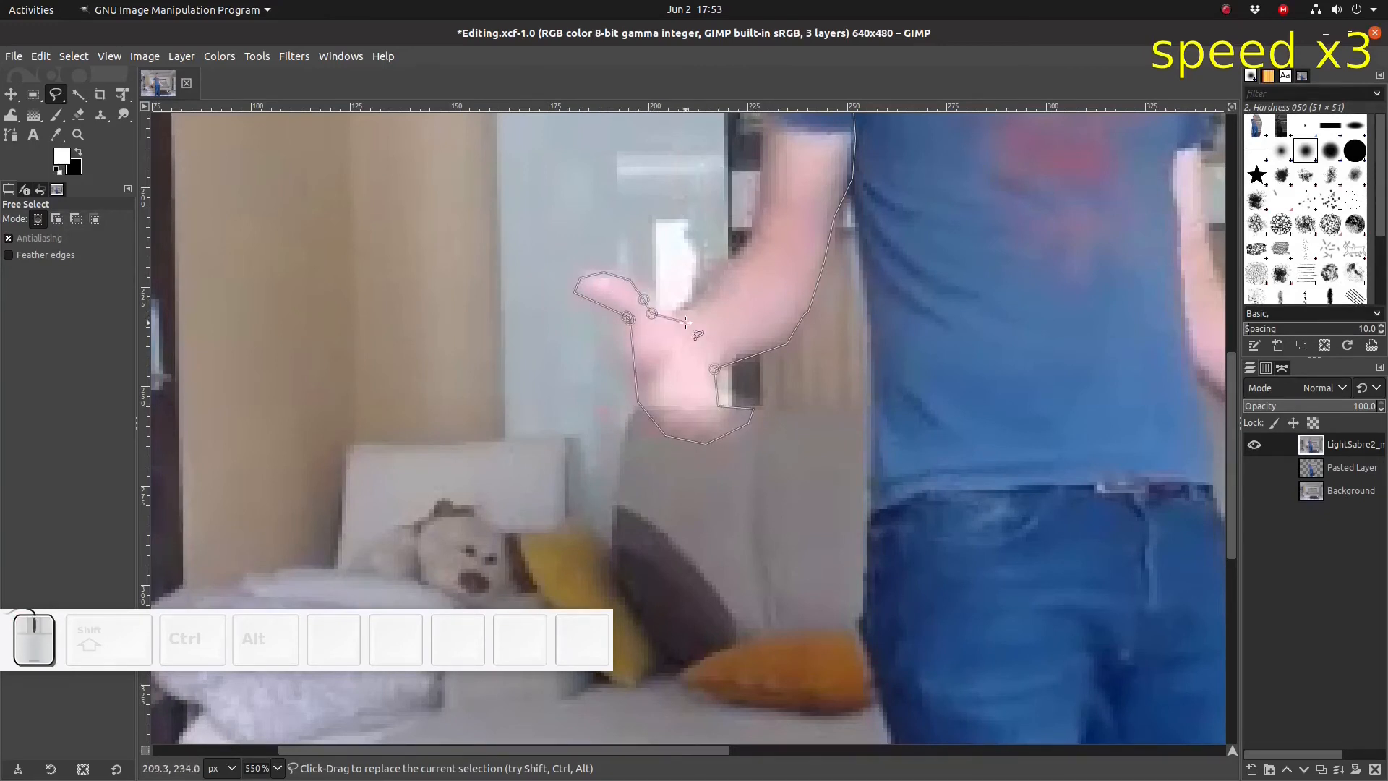
{"action": "left_click", "coordinate": [671, 313]}
{"action": "left_click", "coordinate": [699, 296]}
{"action": "left_click", "coordinate": [727, 264]}
{"action": "left_click", "coordinate": [753, 239]}
{"action": "left_click", "coordinate": [765, 137]}
{"action": "scroll", "coordinate": [766, 132], "scroll_direction": "up", "scroll_amount": 2}
{"action": "left_click", "coordinate": [766, 374]}
{"action": "left_click", "coordinate": [780, 325]}
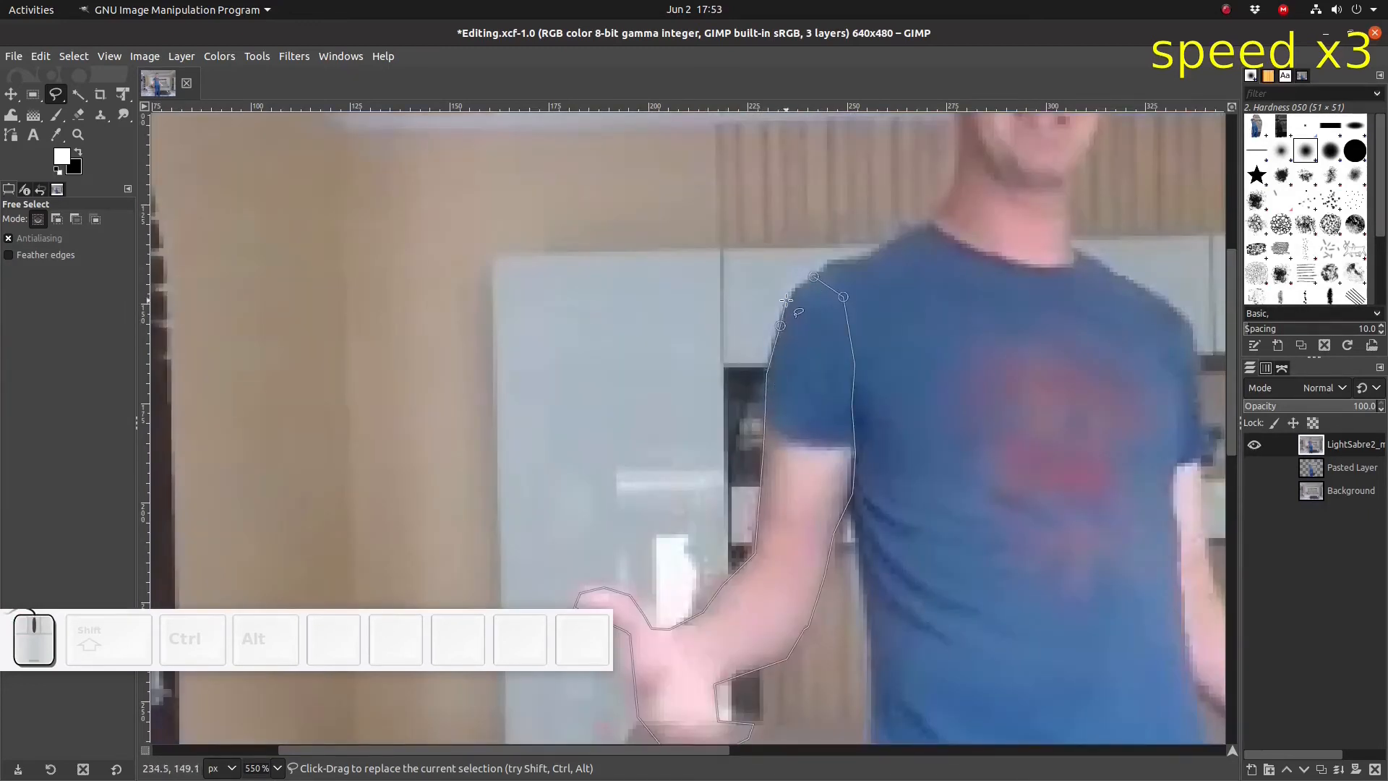
{"action": "left_click", "coordinate": [814, 277]}
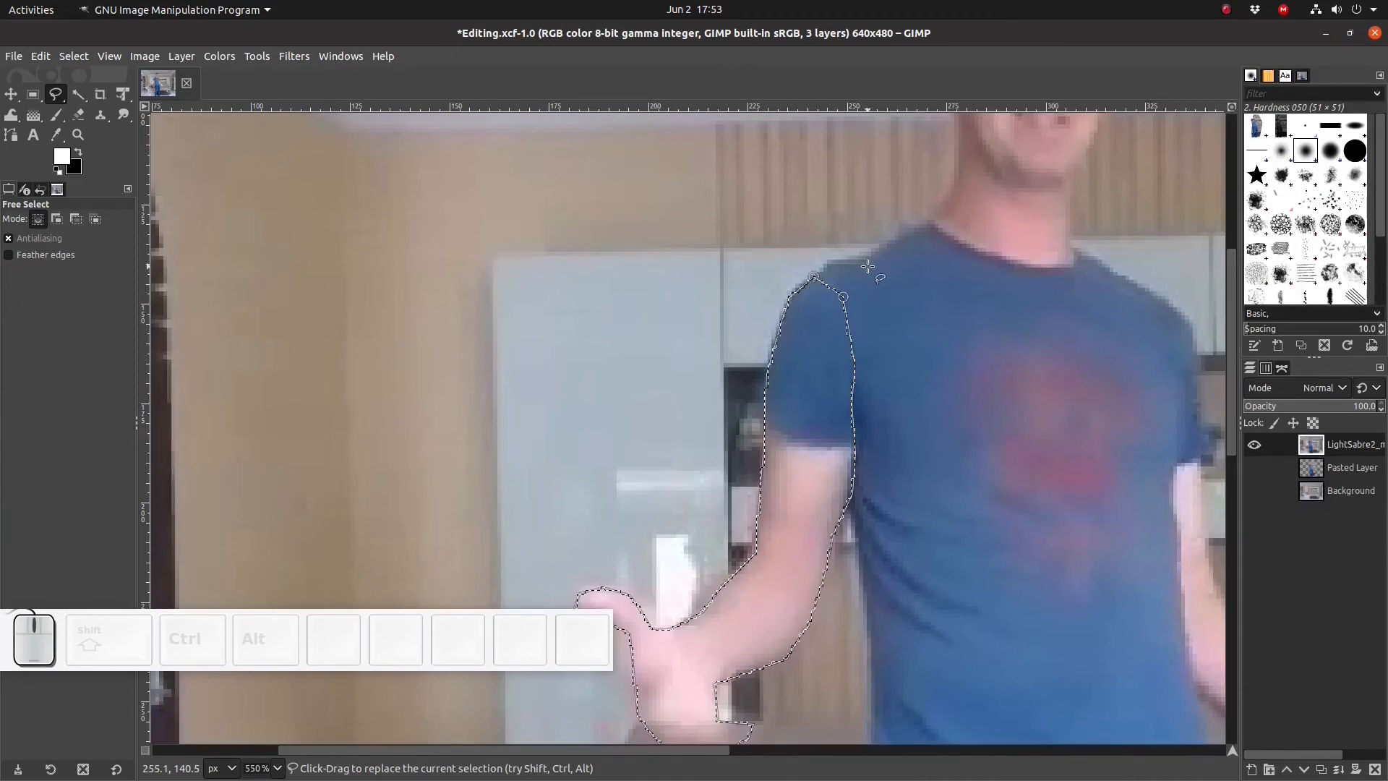
- Cut the selected arm and paste it onto its own new layer
{"action": "key", "text": "ctrl+x"}
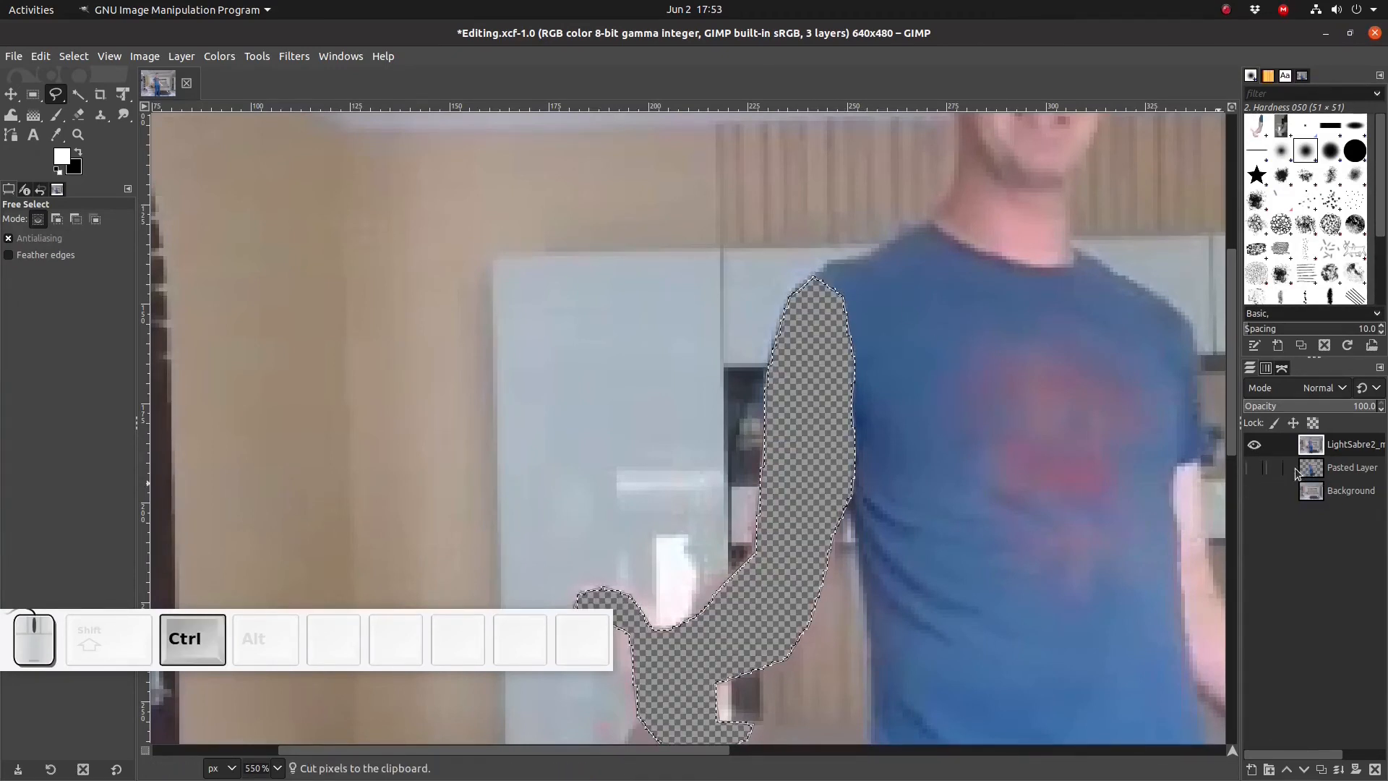
{"action": "key", "text": "ctrl+v"}
{"action": "right_click", "coordinate": [1343, 462]}
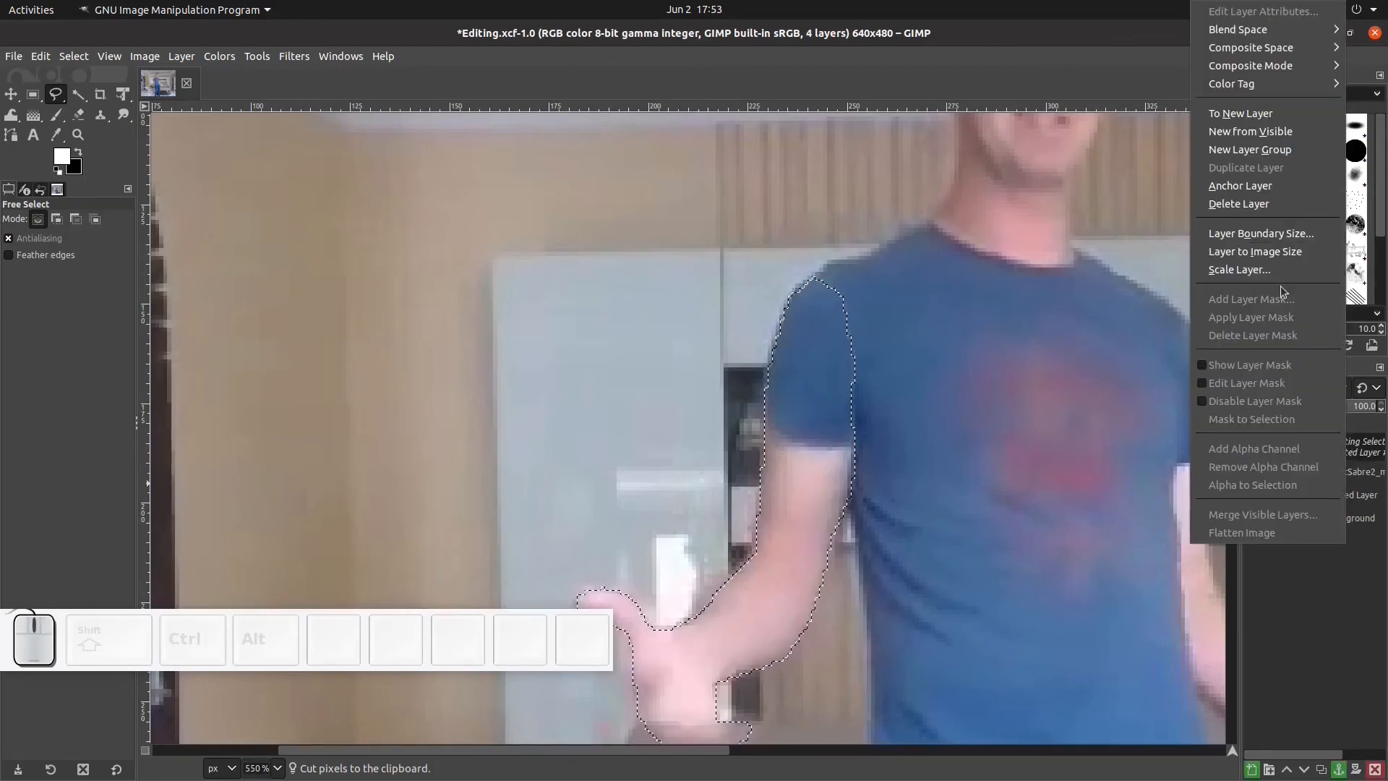
{"action": "left_click", "coordinate": [1268, 115]}
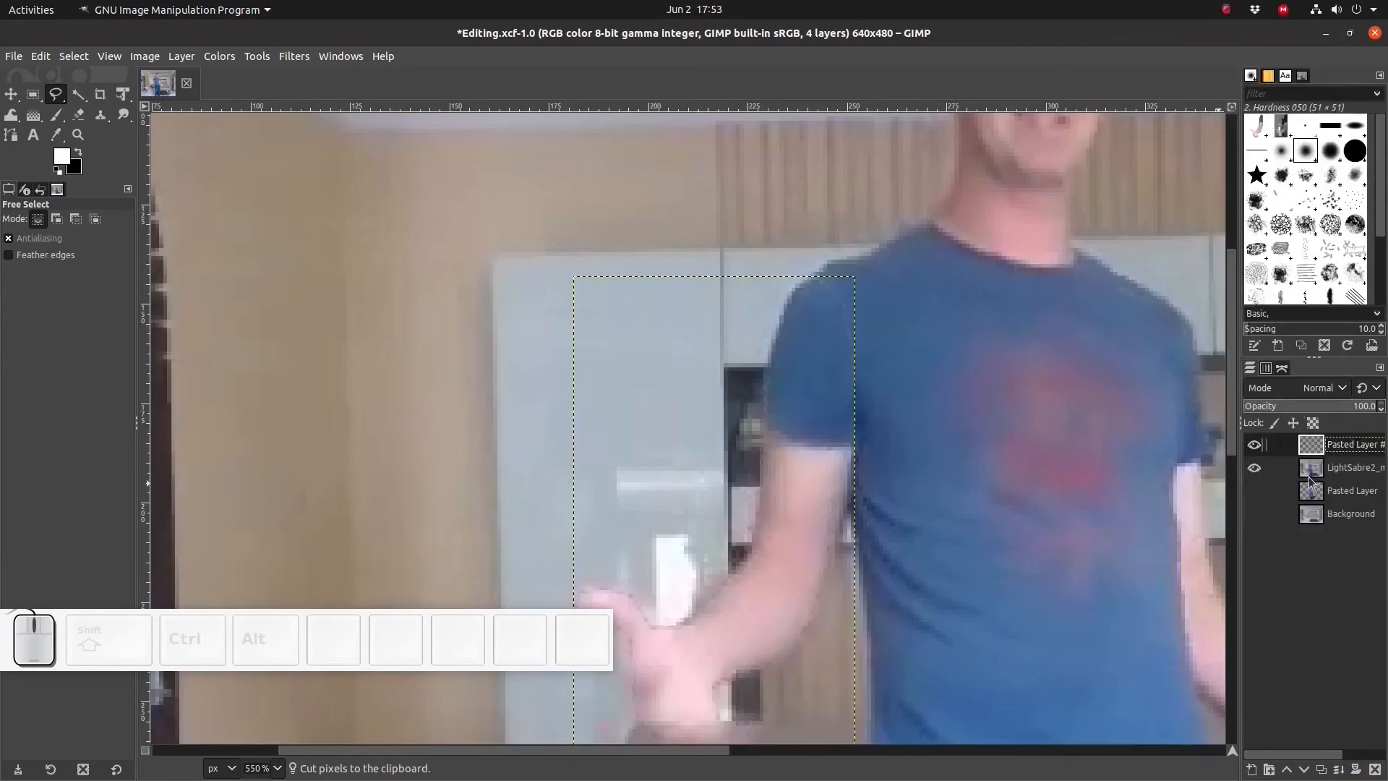
- Delete the LightSabre2_middle.0722.tif layer
{"action": "left_click", "coordinate": [1345, 469]}
{"action": "right_click", "coordinate": [1346, 473]}
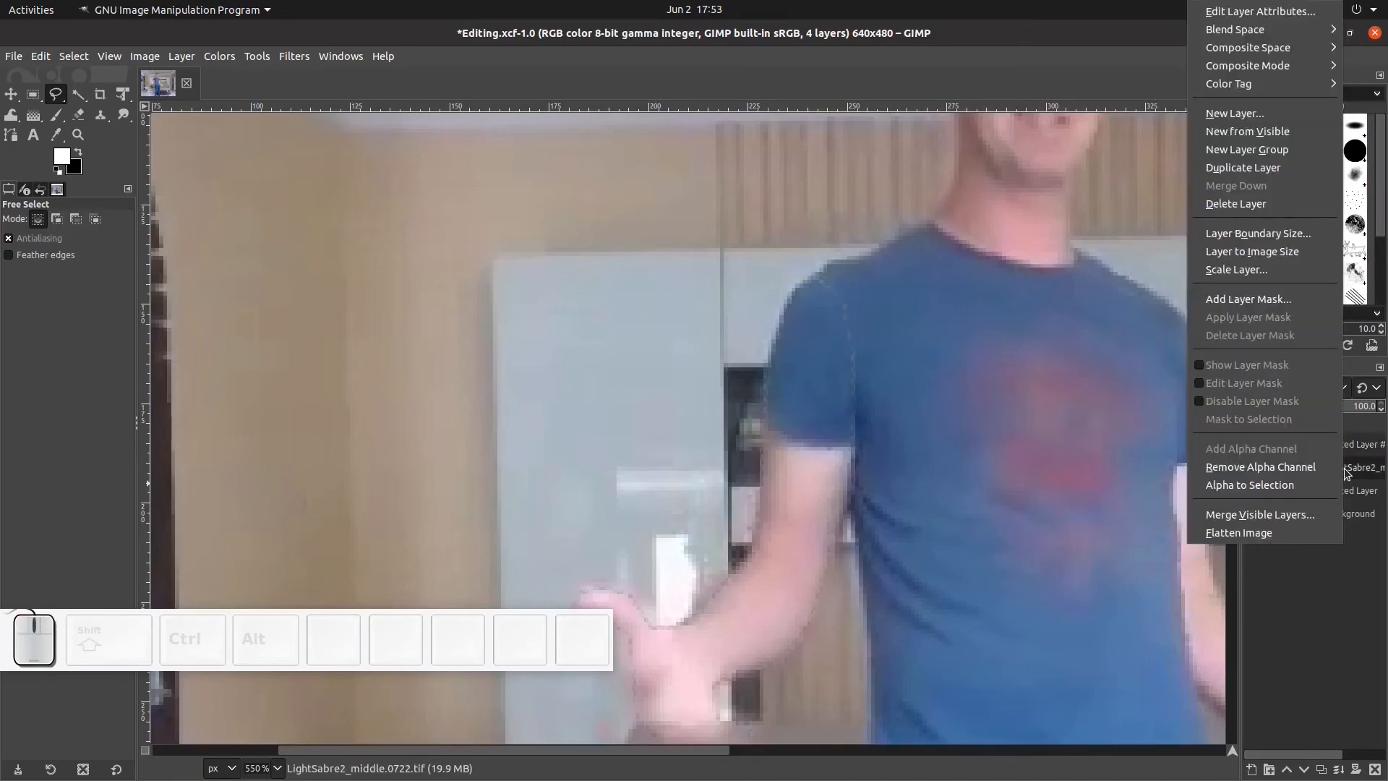
{"action": "left_click", "coordinate": [1242, 210]}
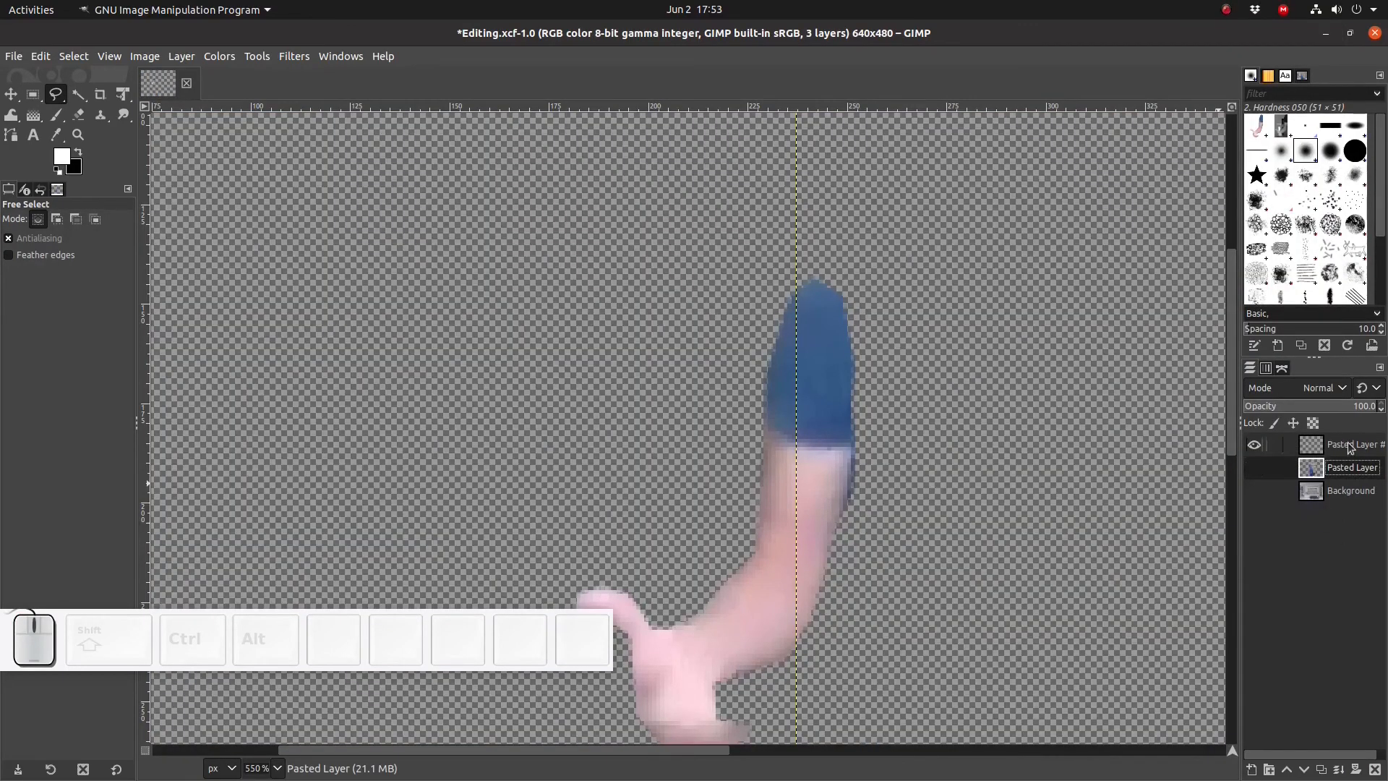
- Rename the new pasted arm layer to Arm
{"action": "left_click", "coordinate": [1337, 446]}
{"action": "double_click", "coordinate": [1352, 449]}
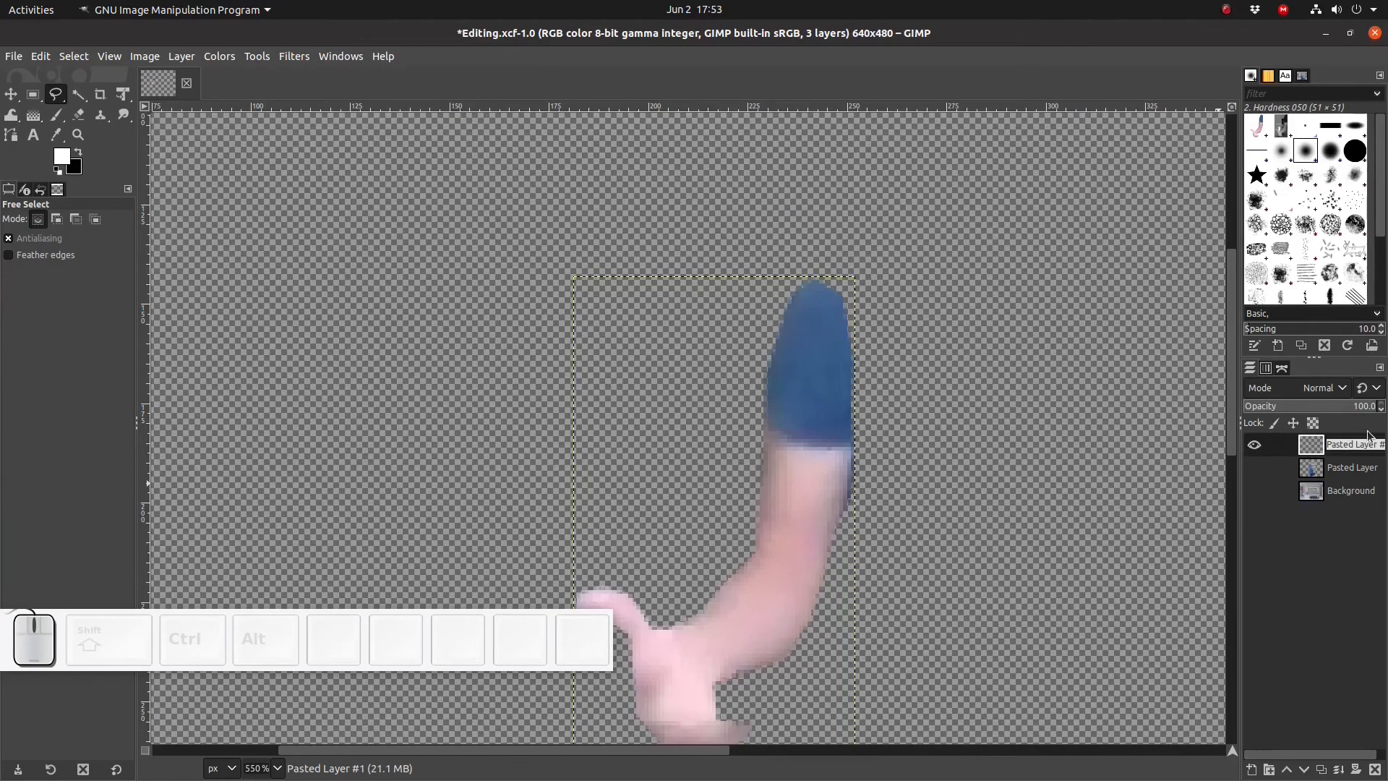
{"action": "type", "text": "Arm"}
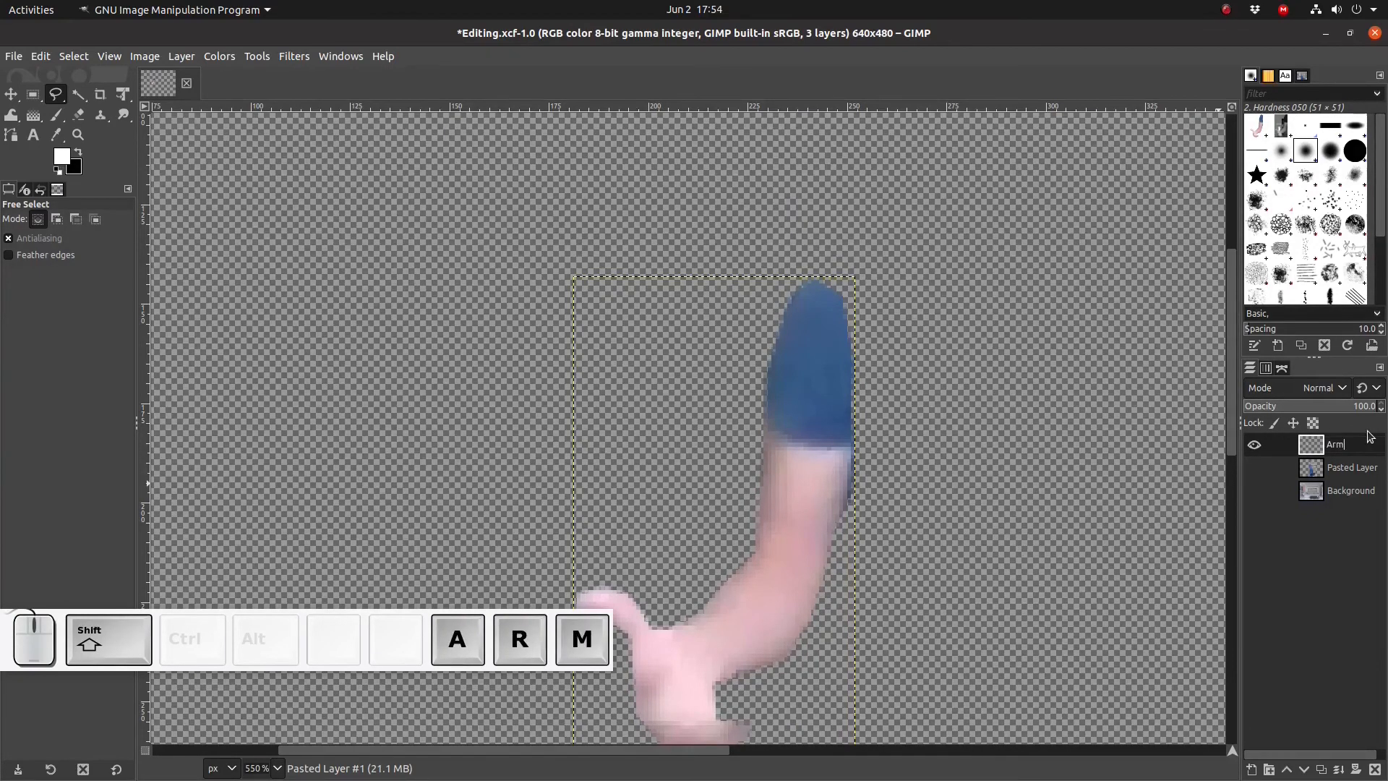
{"action": "key", "text": "Return"}
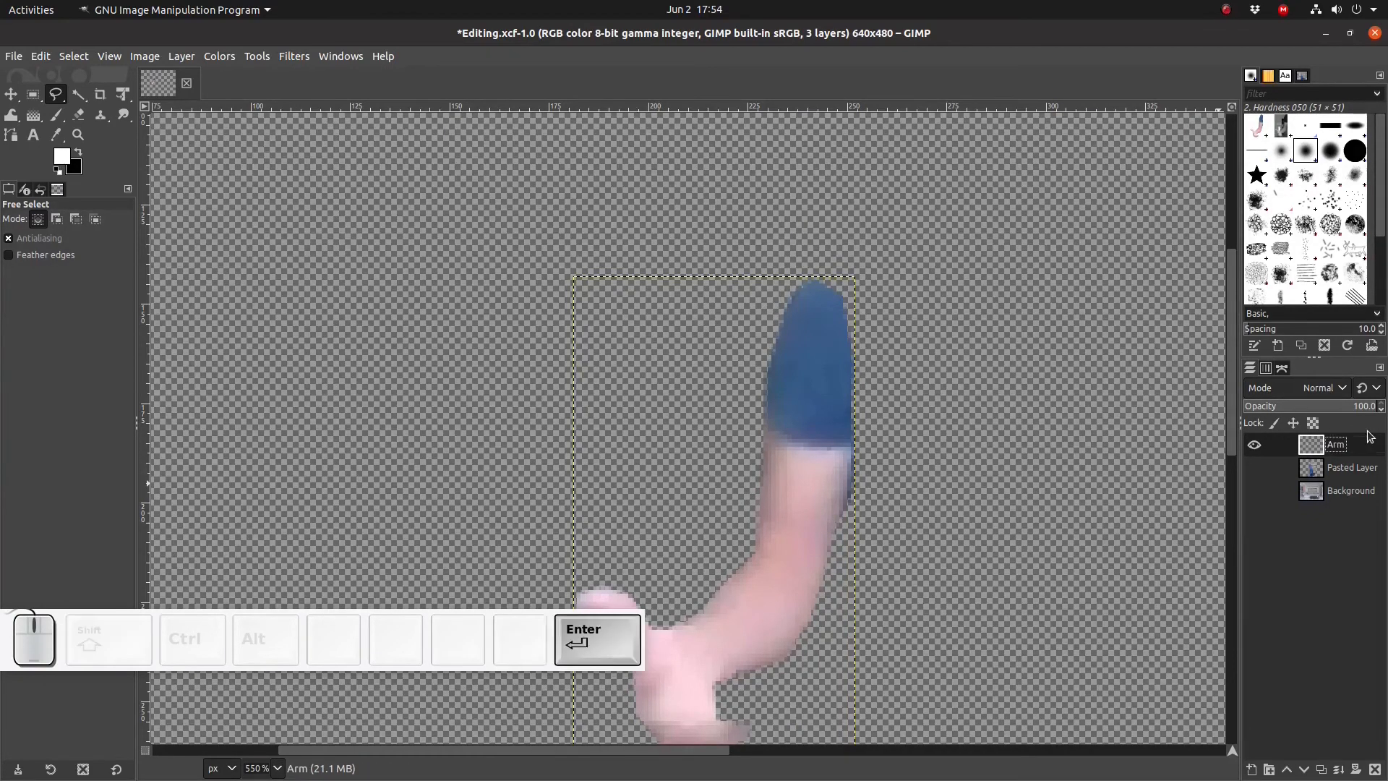
- Hide the Arm and Pasted Layer so only the Background shows, and make Background the active layer
{"action": "left_click", "coordinate": [1350, 467]}
{"action": "left_click", "coordinate": [1255, 469]}
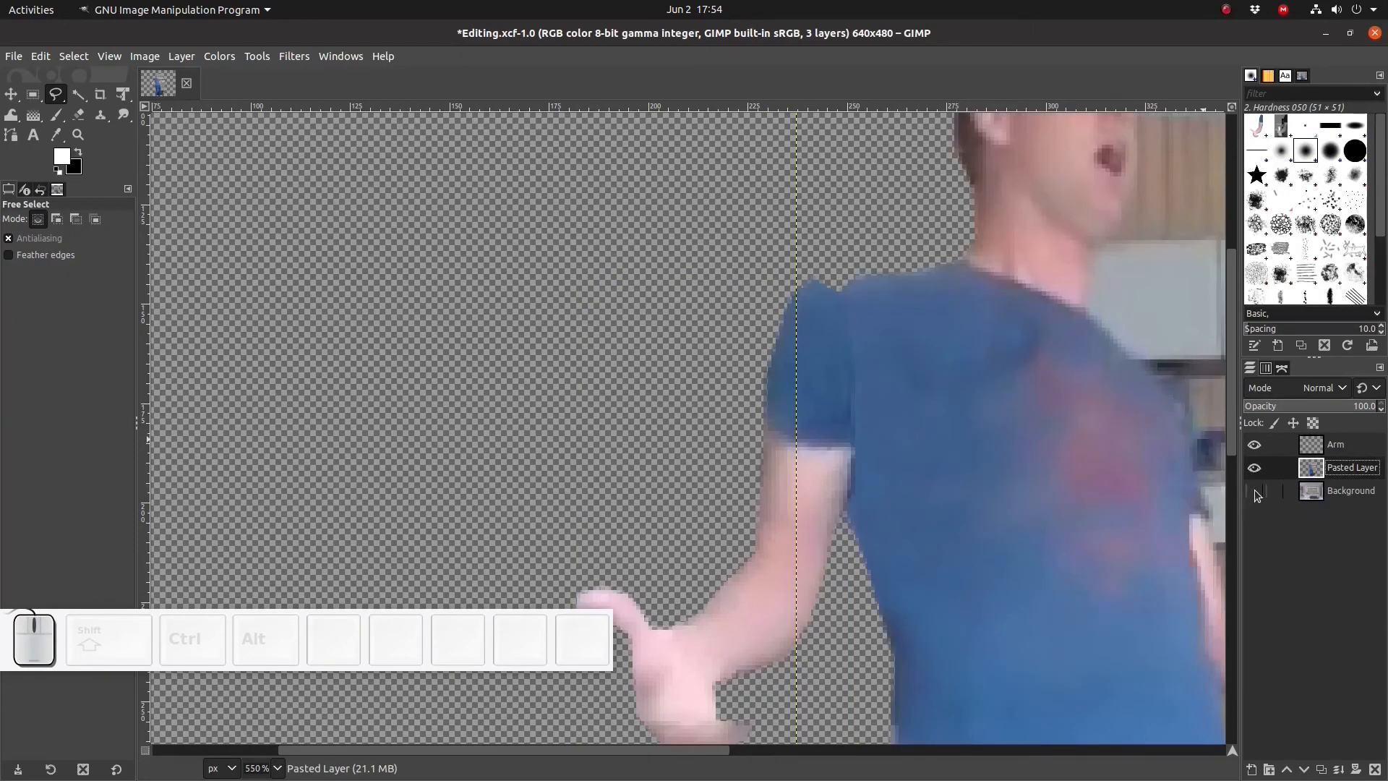
{"action": "left_click", "coordinate": [1256, 492]}
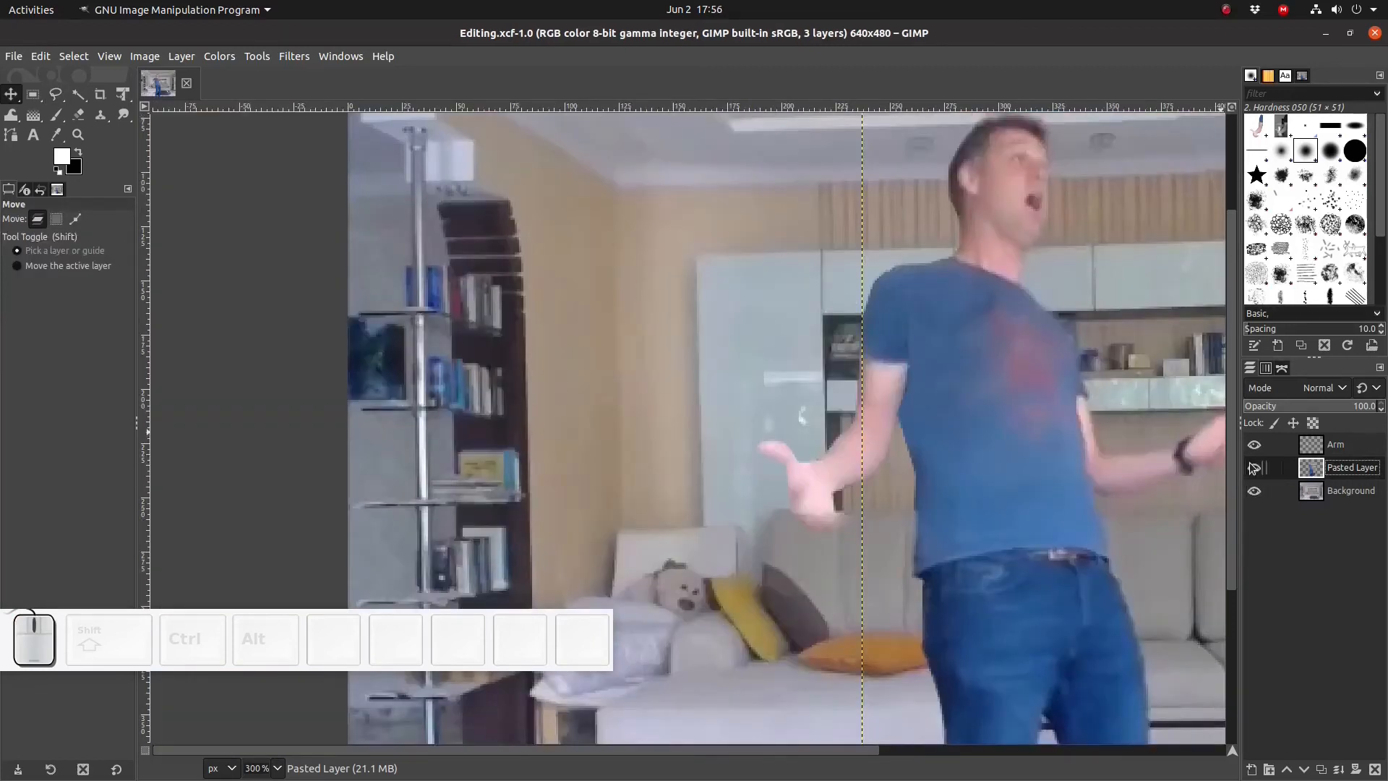
{"action": "left_click", "coordinate": [1255, 468]}
{"action": "left_click", "coordinate": [1255, 445]}
{"action": "left_click", "coordinate": [1272, 491]}
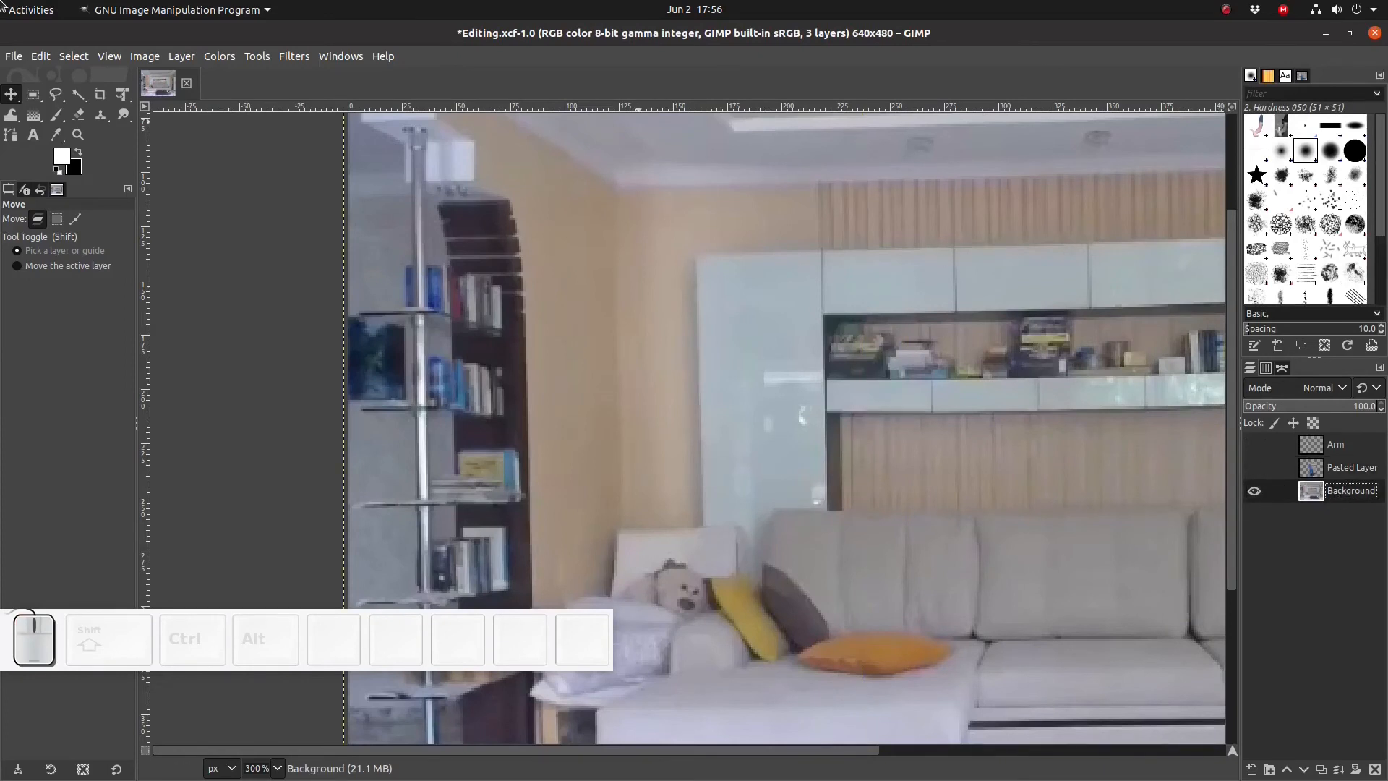
- Export the image with only the background showing as Background.png into the Output folder
{"action": "left_click", "coordinate": [14, 57]}
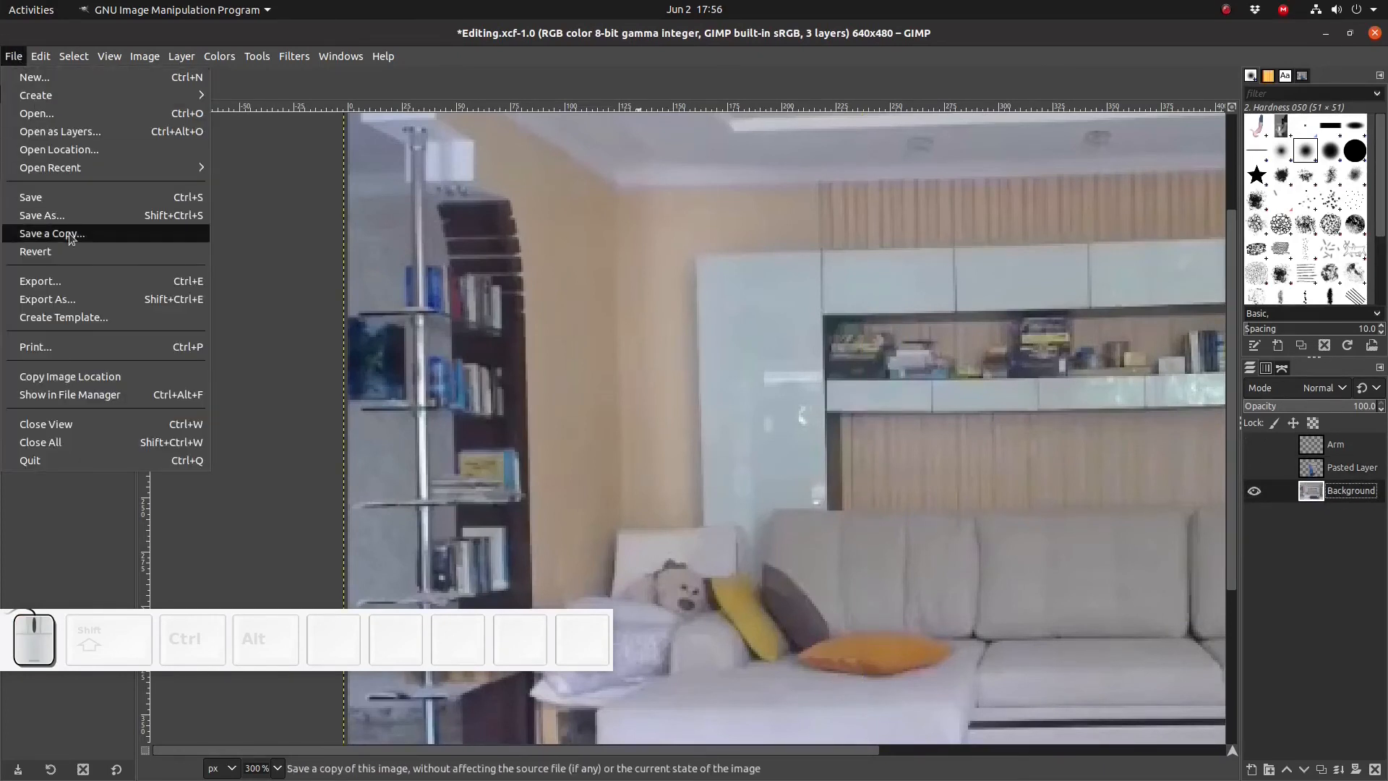
{"action": "left_click", "coordinate": [60, 304]}
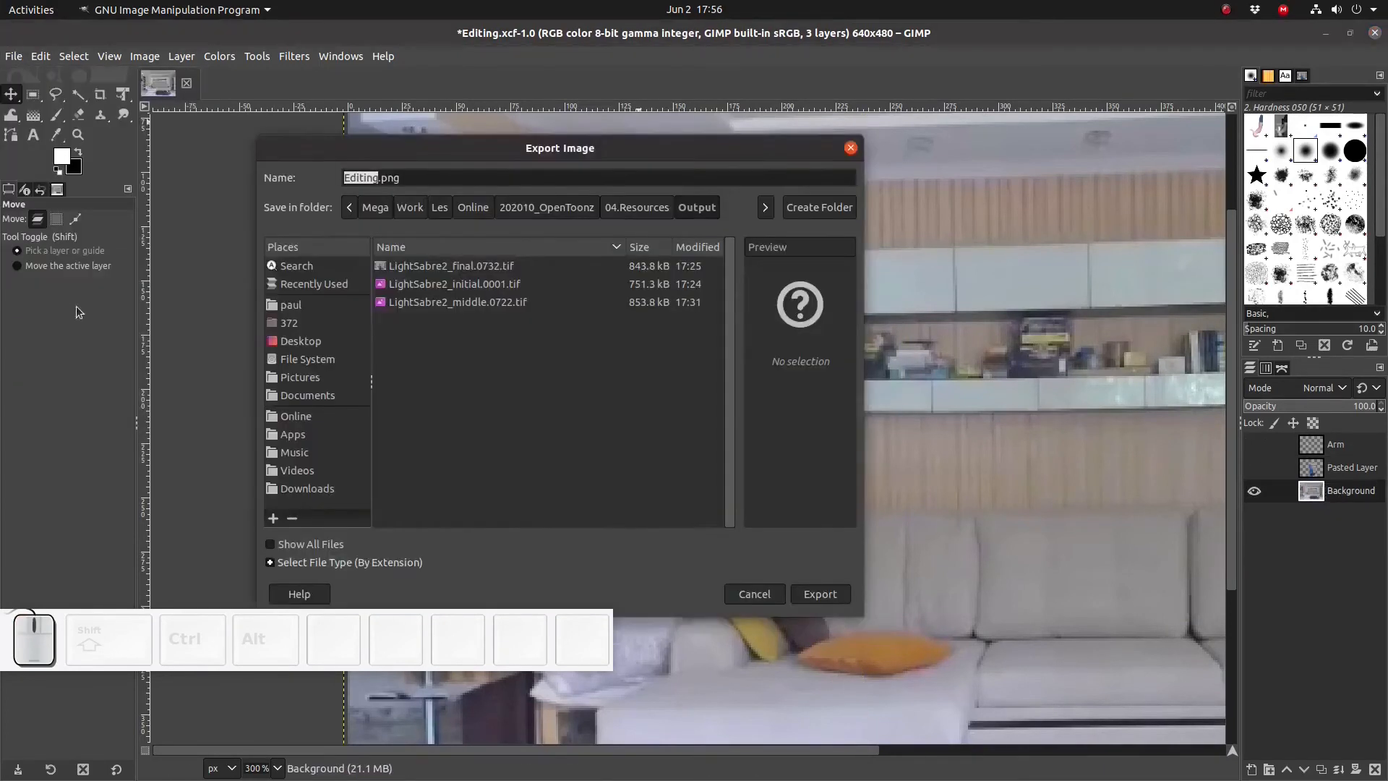
{"action": "left_click", "coordinate": [350, 178]}
{"action": "type", "text": "Background"}
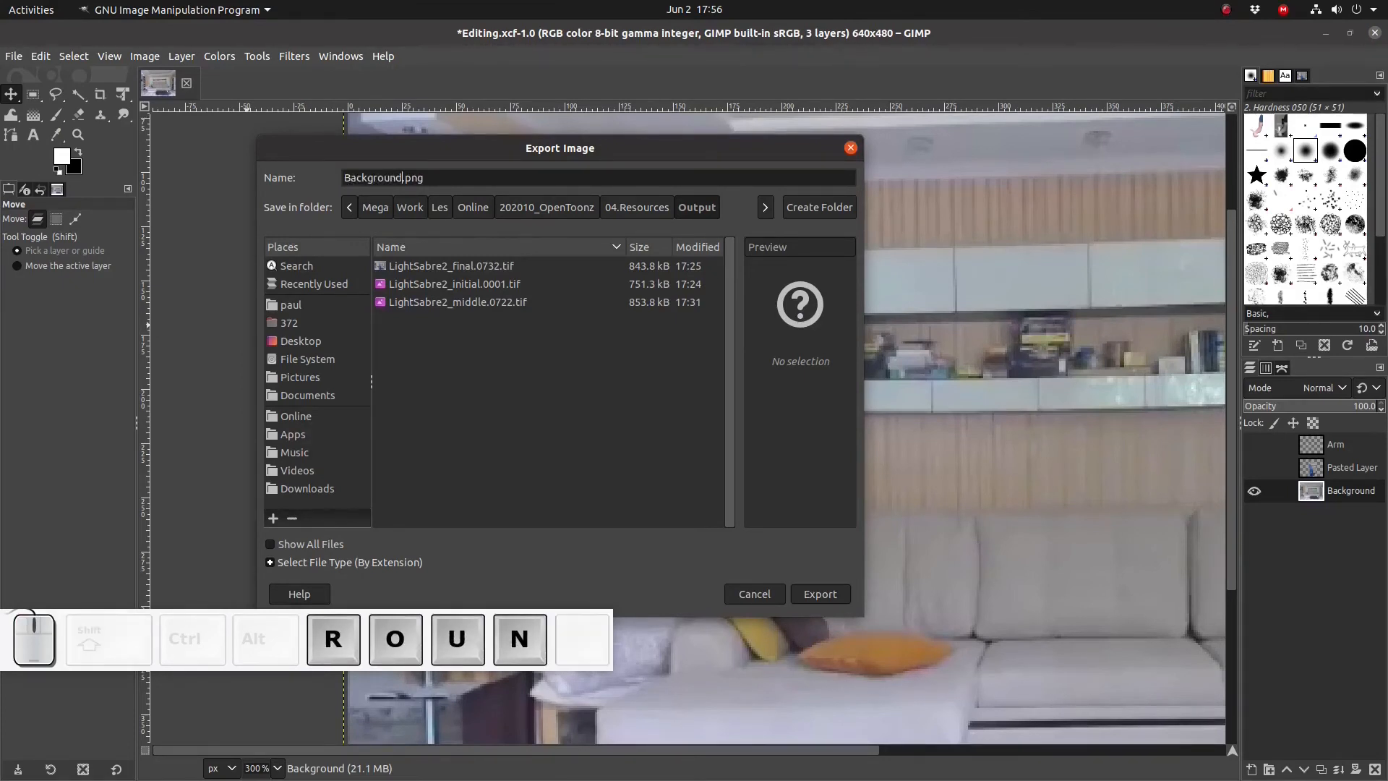
{"action": "key", "text": "Return"}
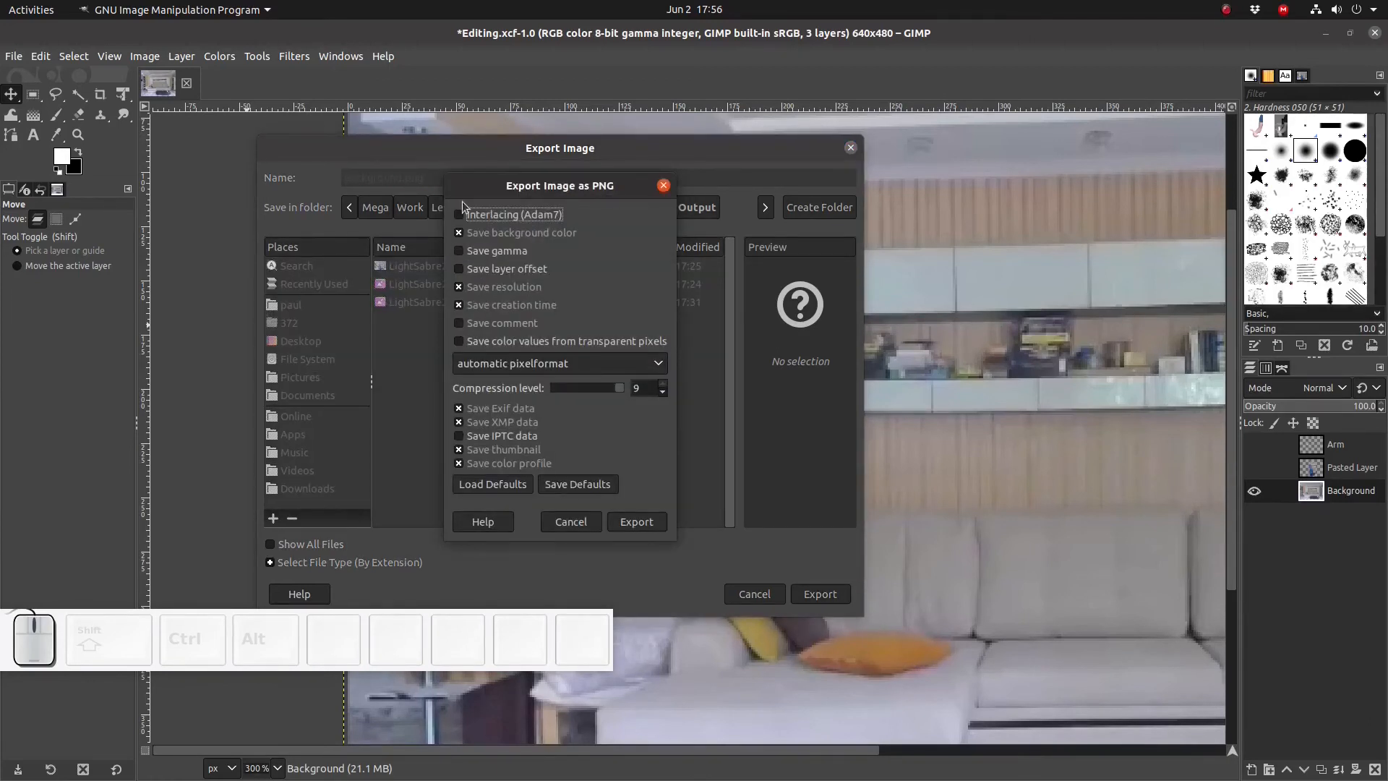
{"action": "left_click", "coordinate": [634, 519]}
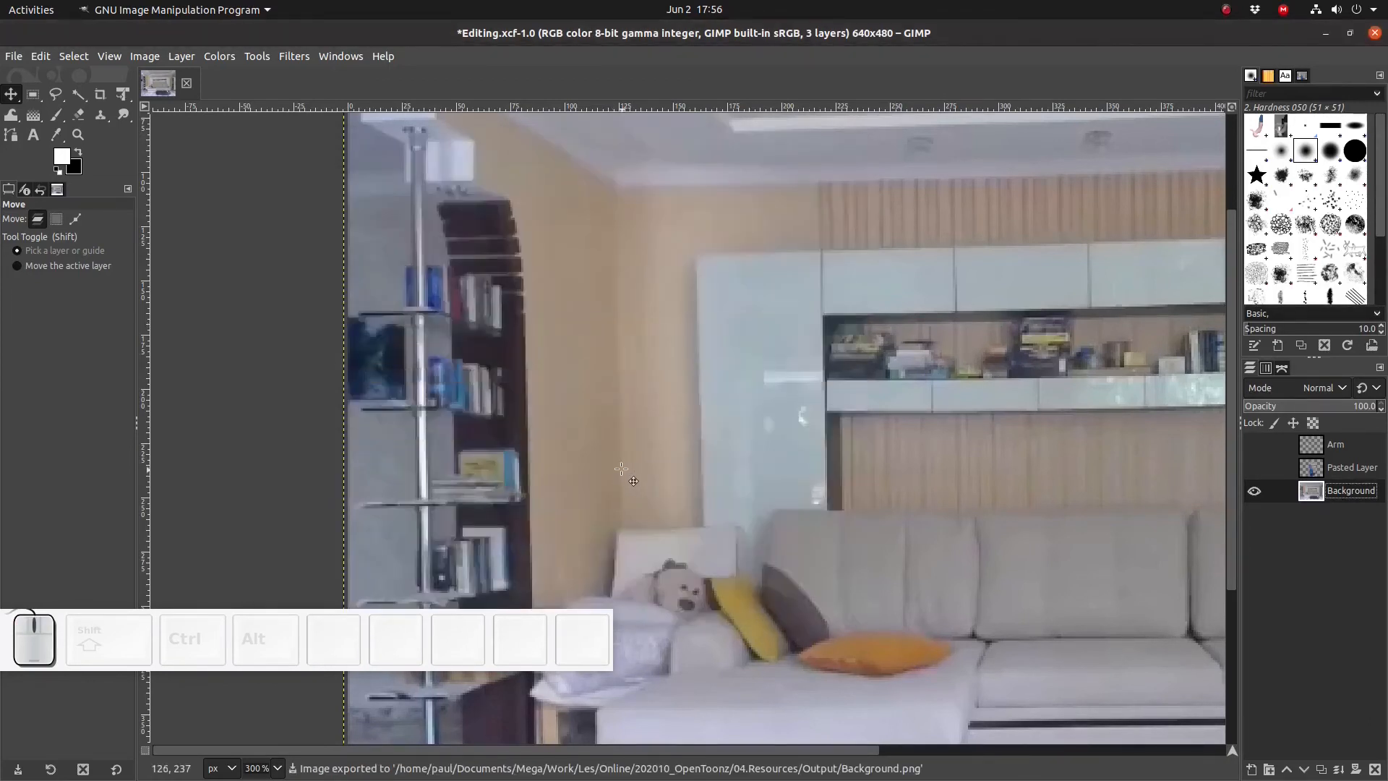
- Show only the Pasted Layer and export the image as Body.png
{"action": "left_click", "coordinate": [1256, 492]}
{"action": "left_click", "coordinate": [1255, 468]}
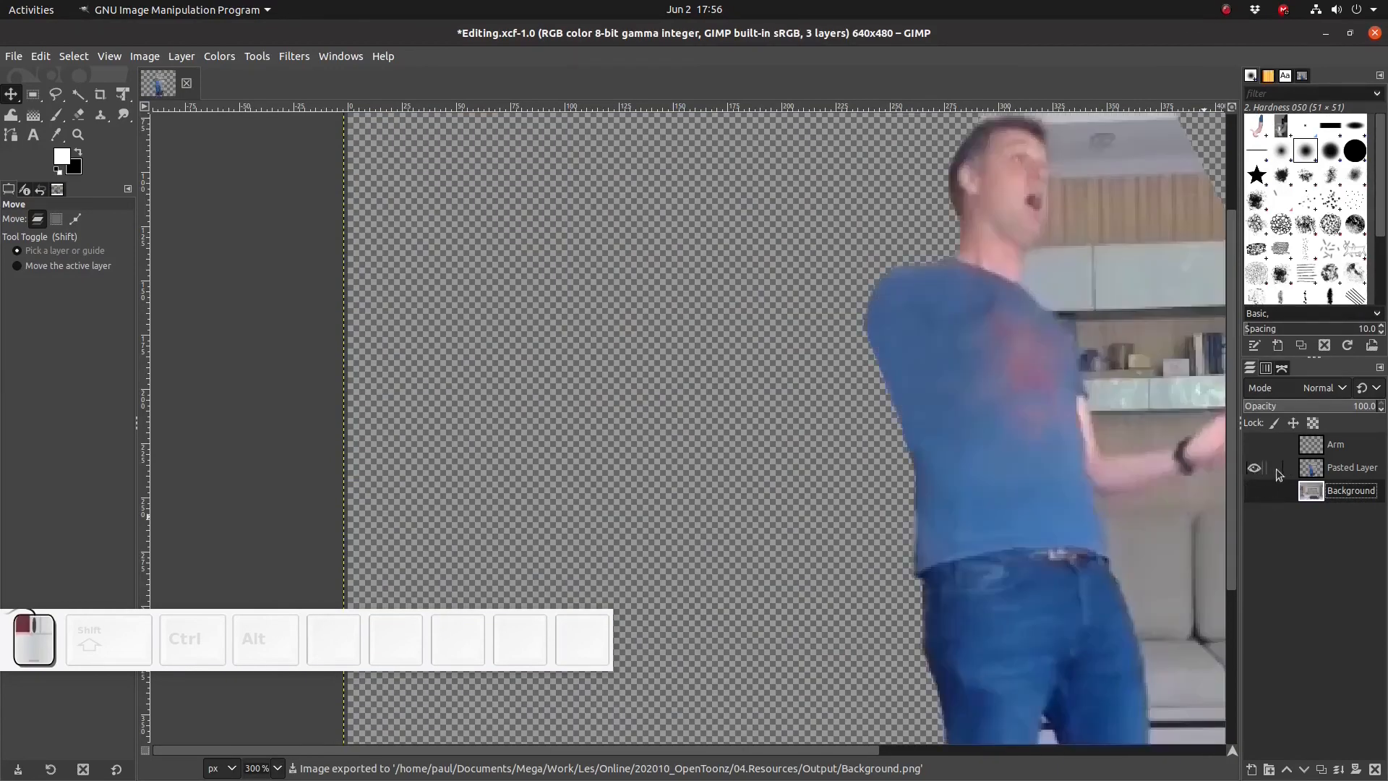
{"action": "left_click", "coordinate": [1335, 474]}
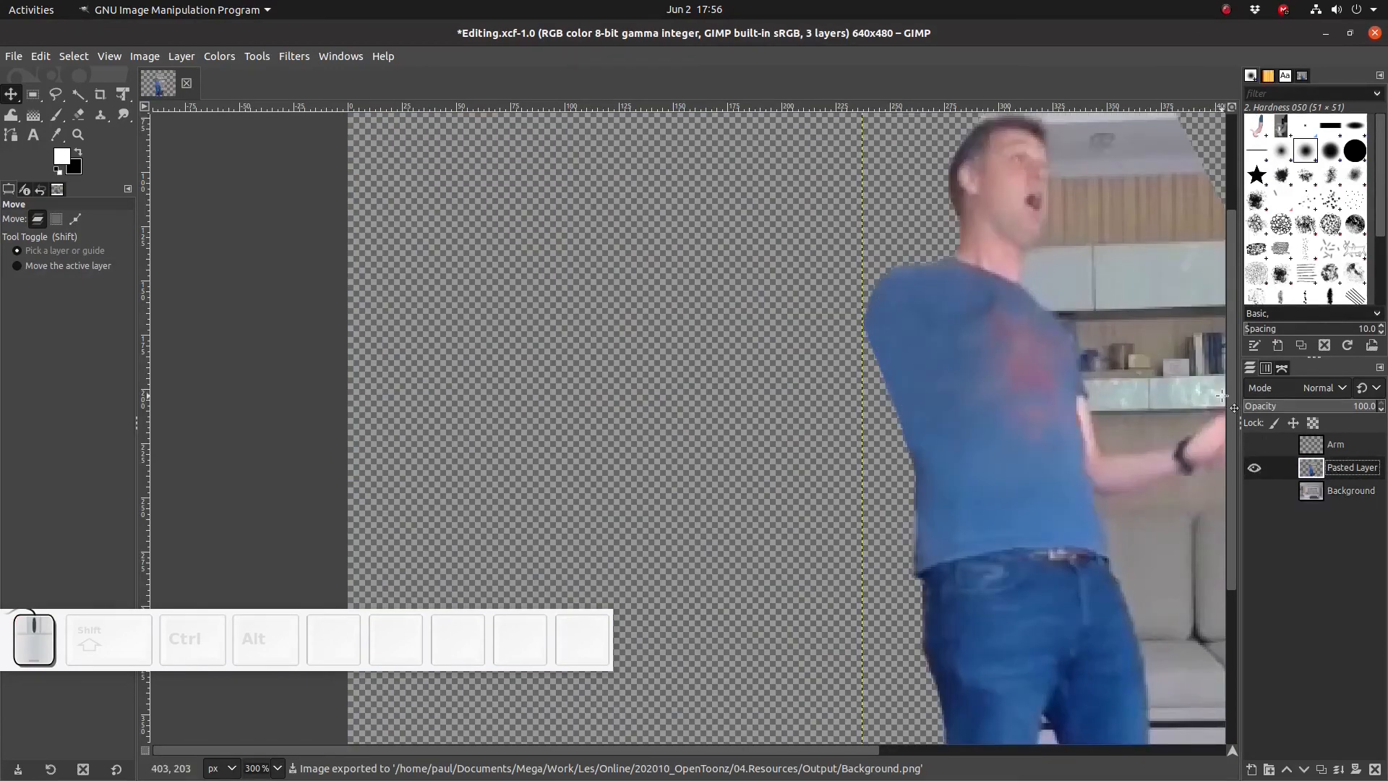
{"action": "left_click", "coordinate": [11, 55]}
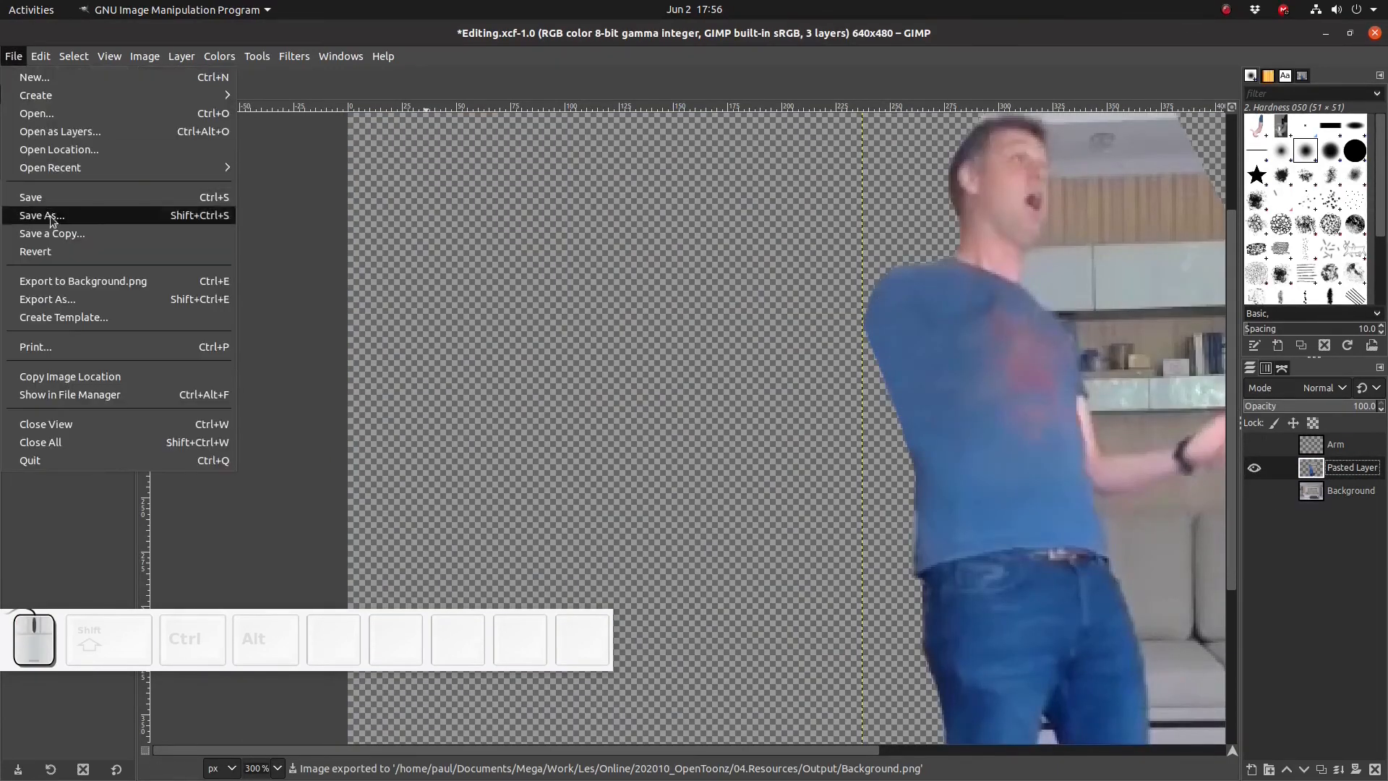
{"action": "left_click", "coordinate": [48, 297]}
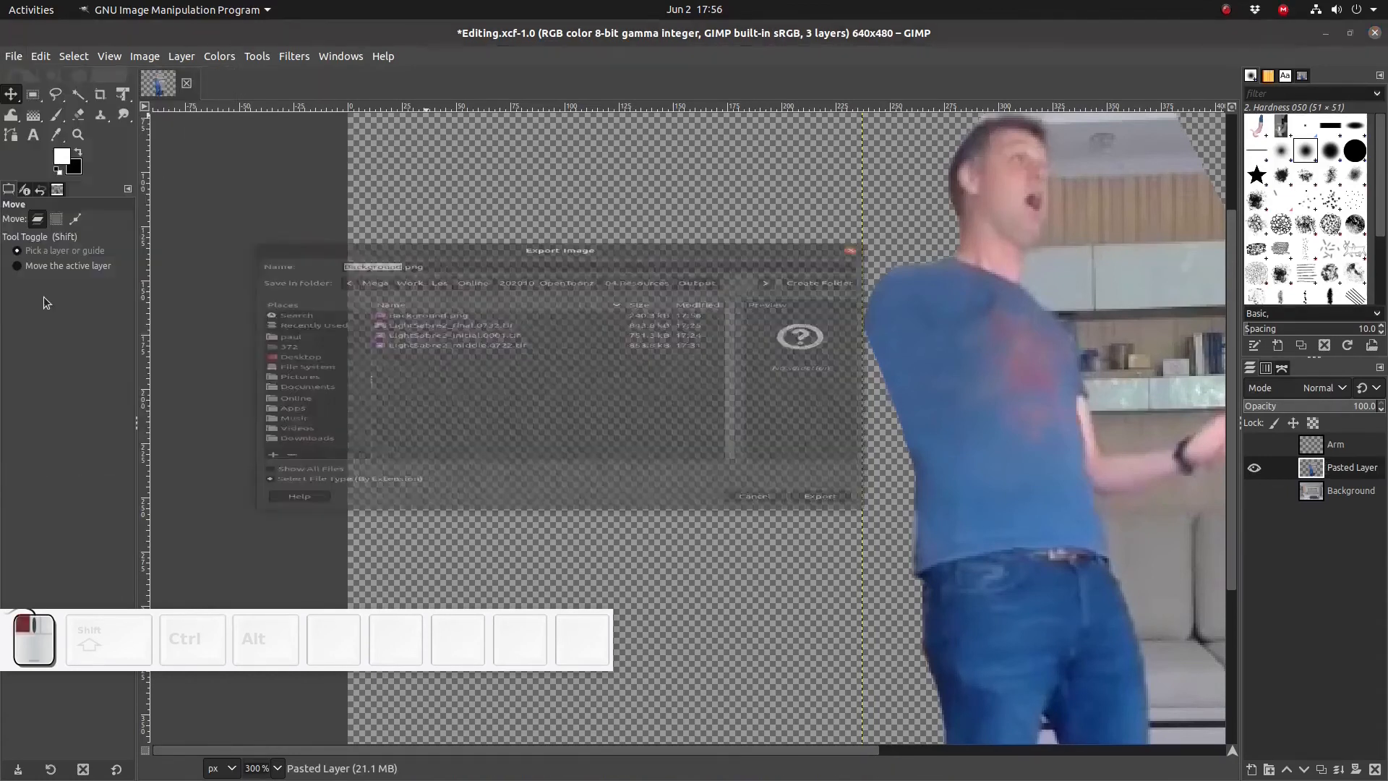
{"action": "type", "text": "Body"}
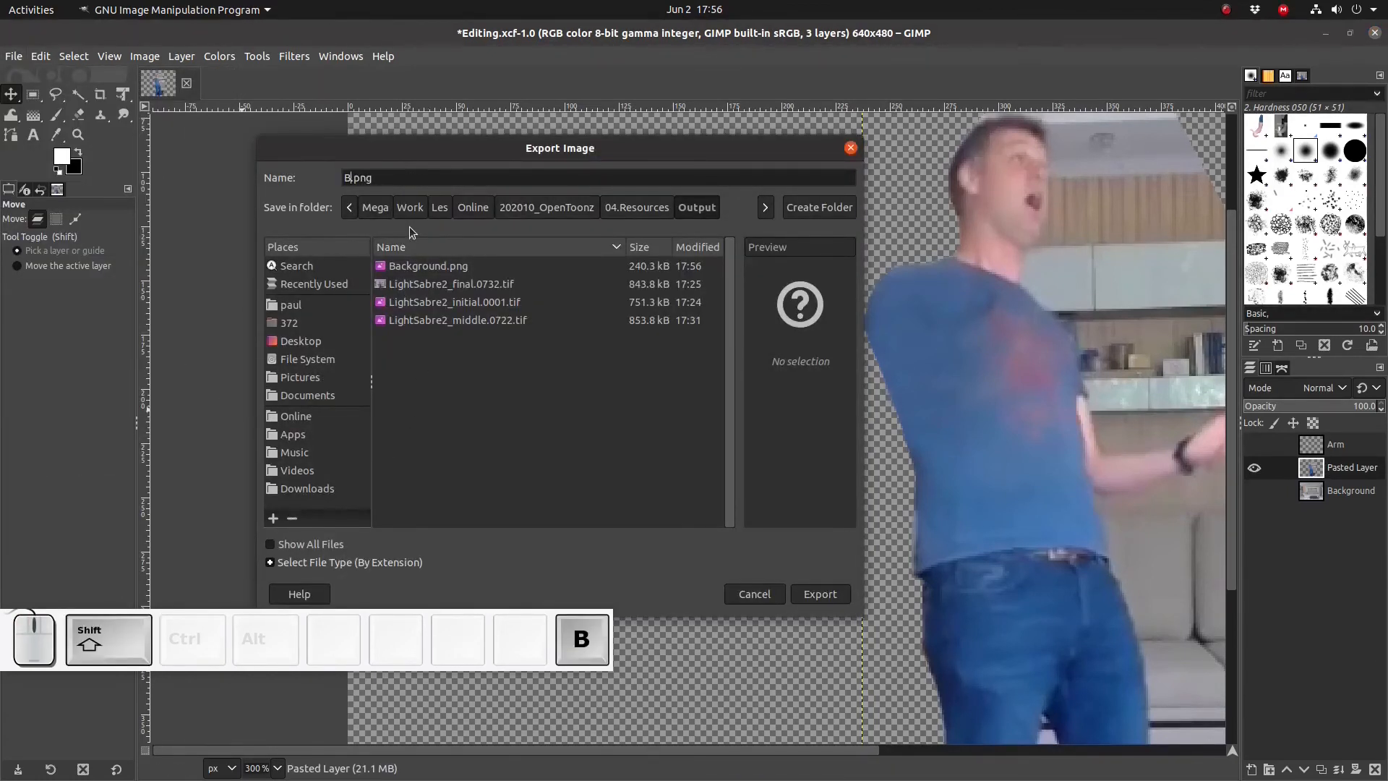
{"action": "key", "text": "Return"}
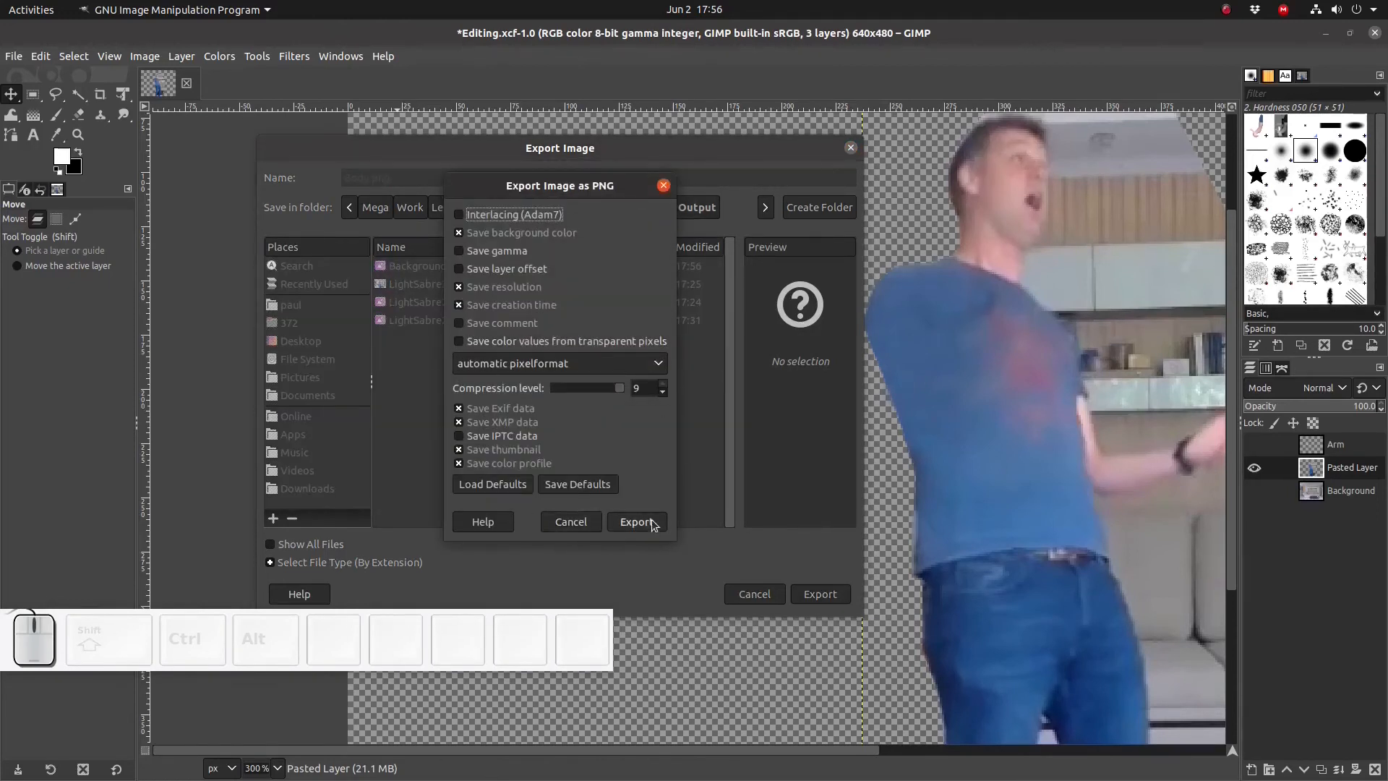
{"action": "left_click", "coordinate": [636, 522]}
- Make the Arm layer the only visible one and delete the Pasted Layer and Background layers
{"action": "left_click", "coordinate": [1252, 469]}
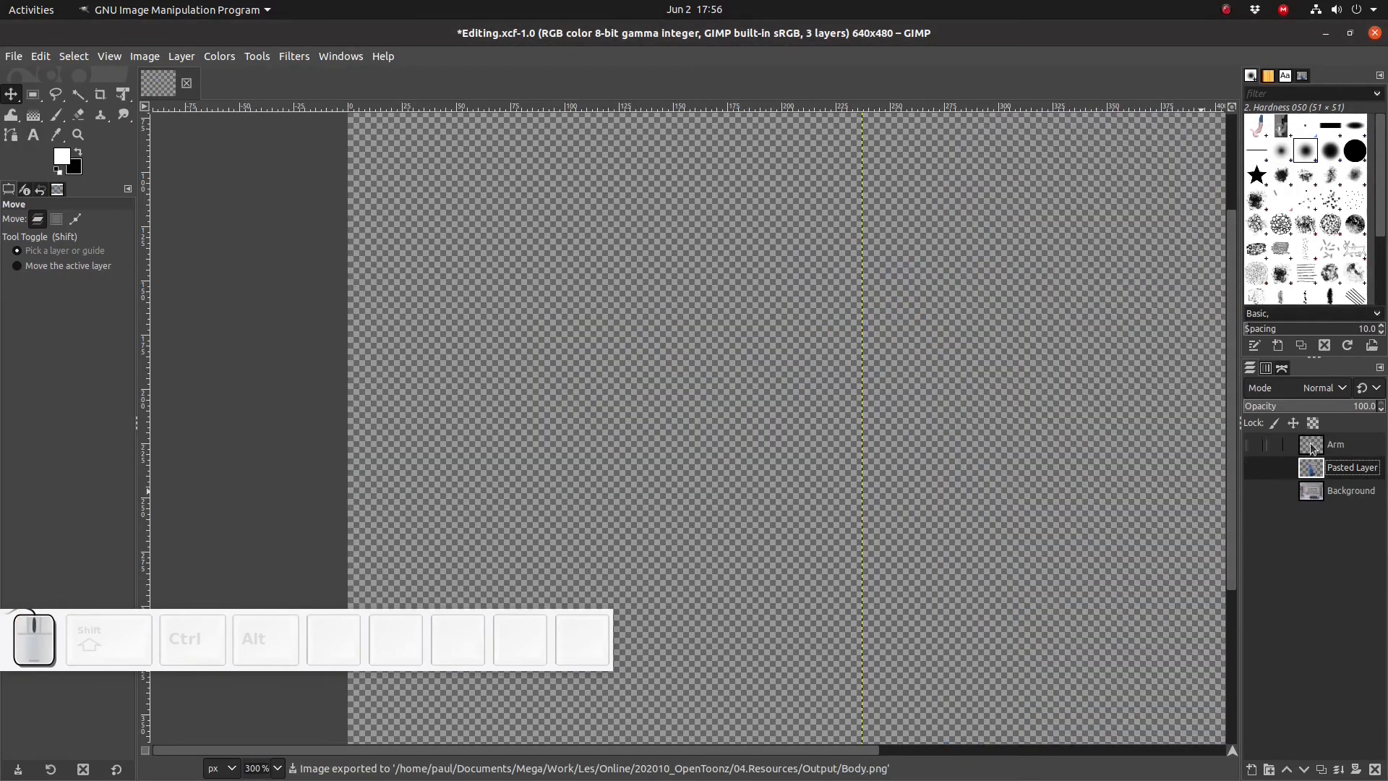
{"action": "left_click", "coordinate": [1312, 448]}
{"action": "left_click", "coordinate": [1258, 448]}
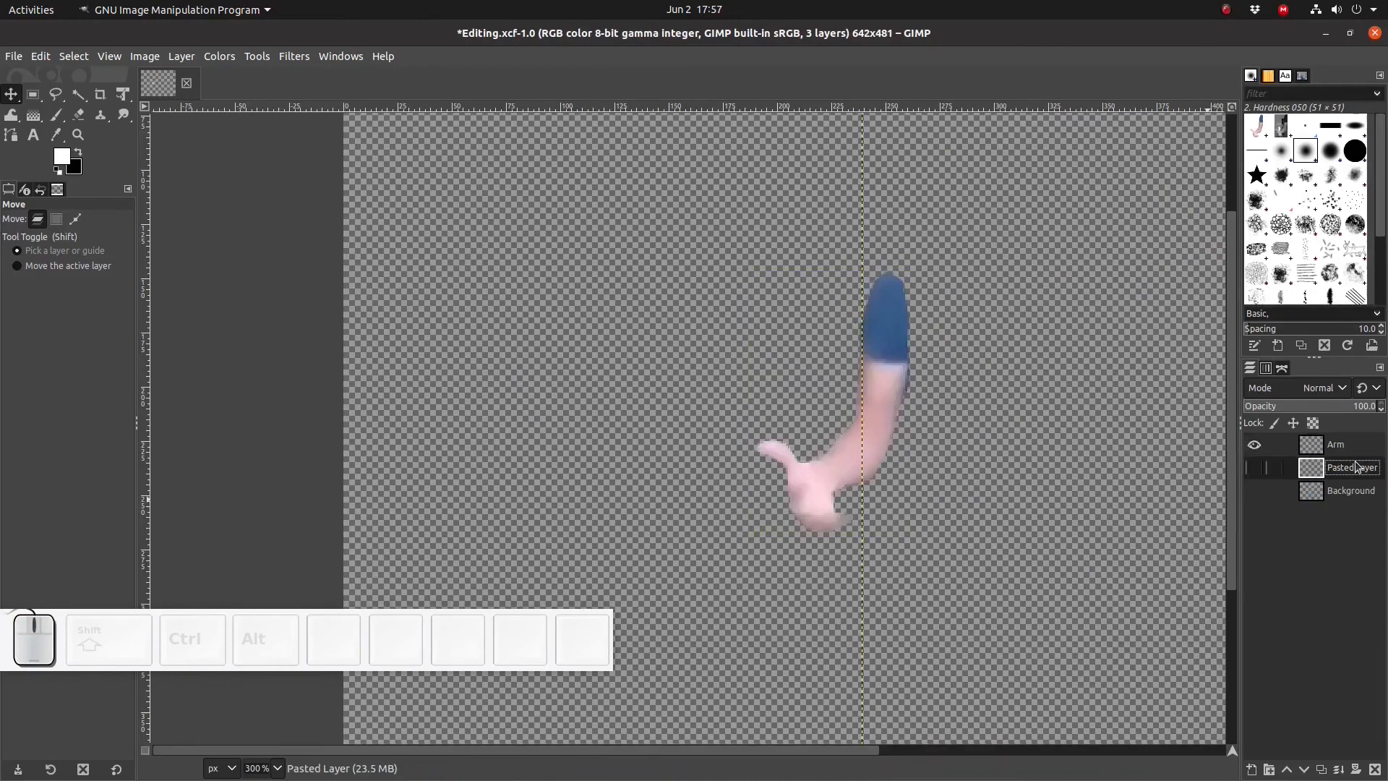
{"action": "right_click", "coordinate": [1354, 468]}
{"action": "left_click", "coordinate": [1287, 204]}
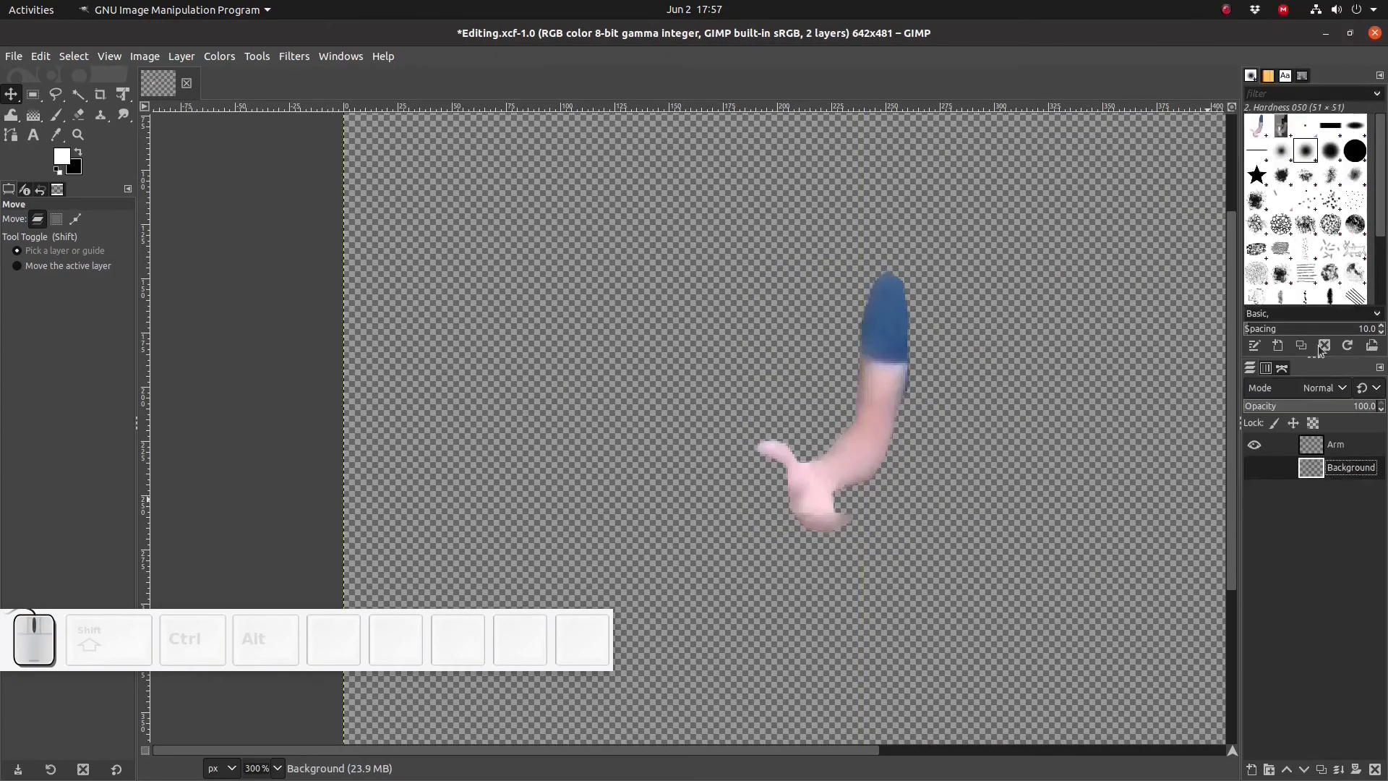
{"action": "right_click", "coordinate": [1329, 466]}
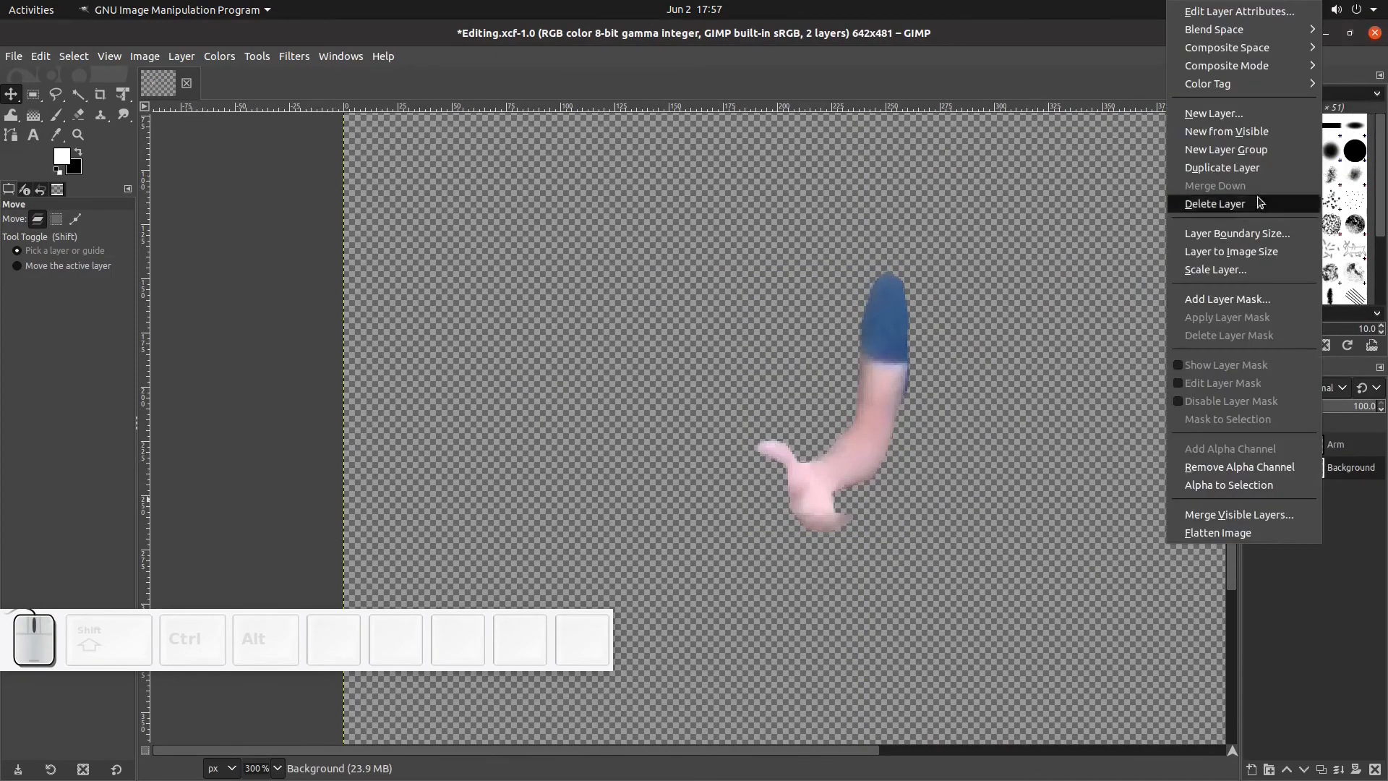
{"action": "left_click", "coordinate": [1234, 207]}
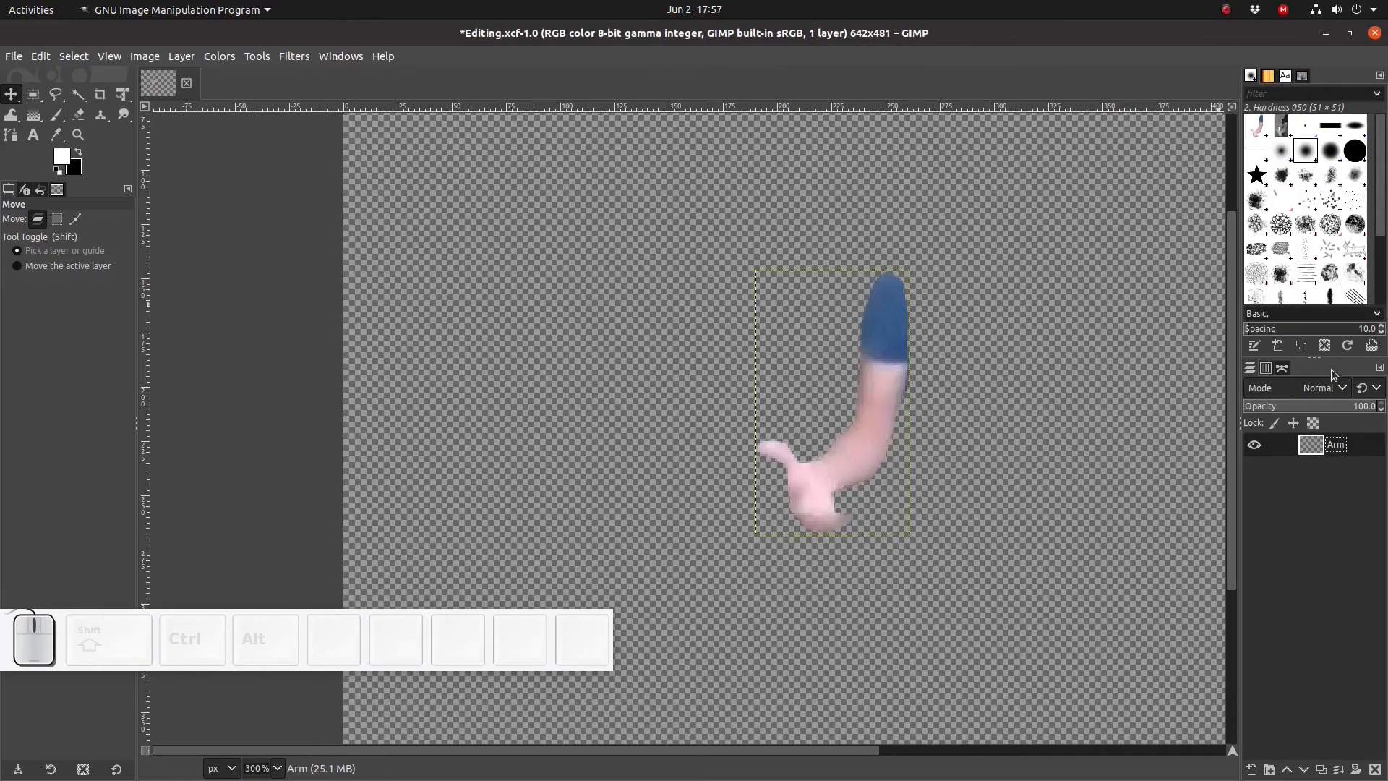
- Fit the canvas to the Arm layer and export it as SeveredArm.png
{"action": "left_click", "coordinate": [145, 56]}
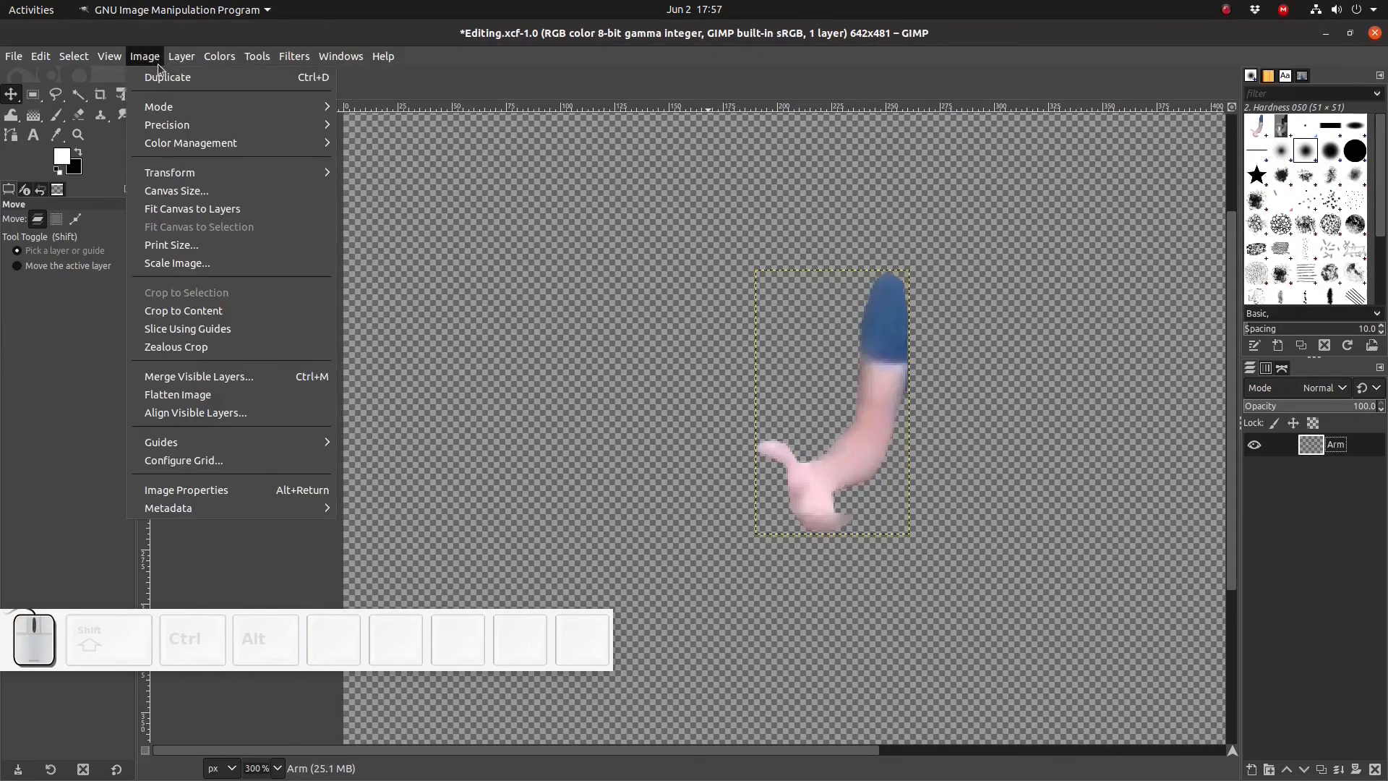
{"action": "left_click", "coordinate": [184, 212]}
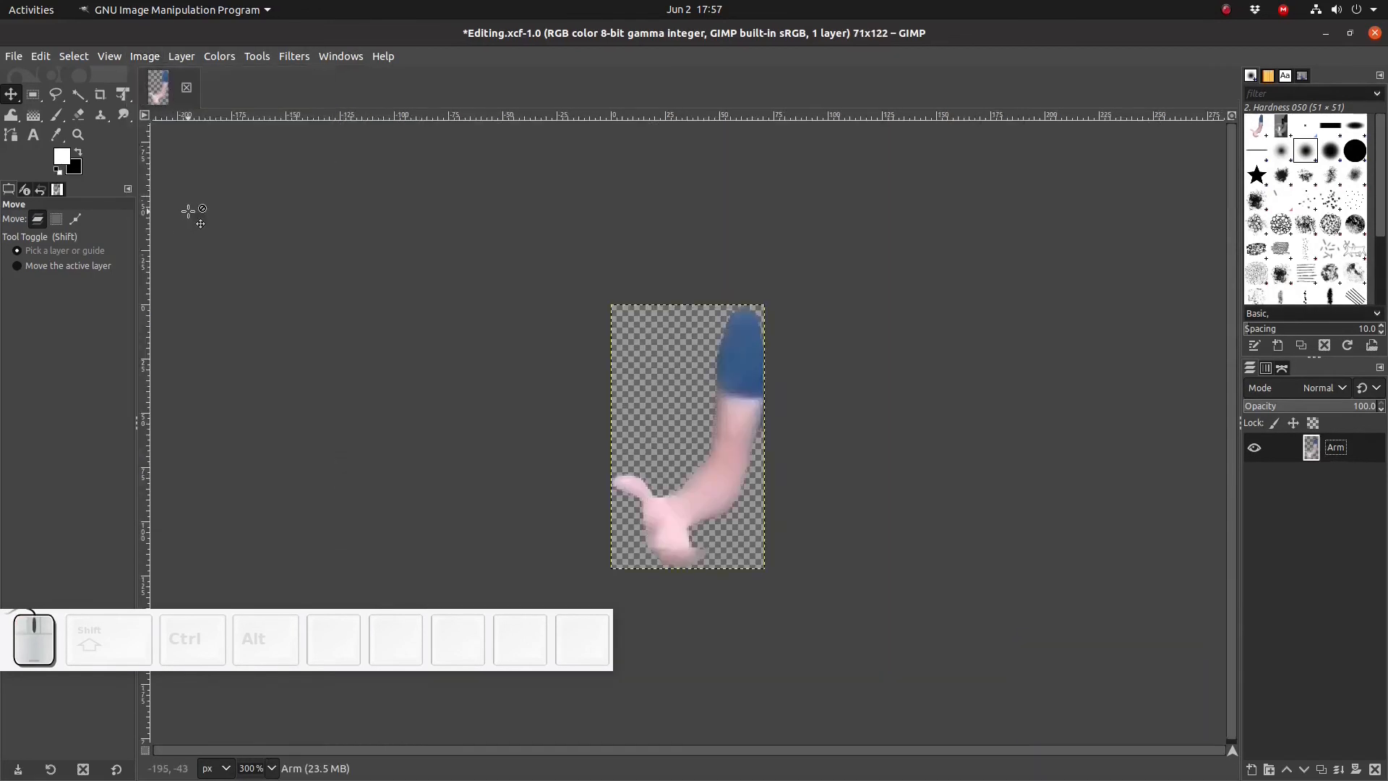
{"action": "left_click", "coordinate": [14, 56]}
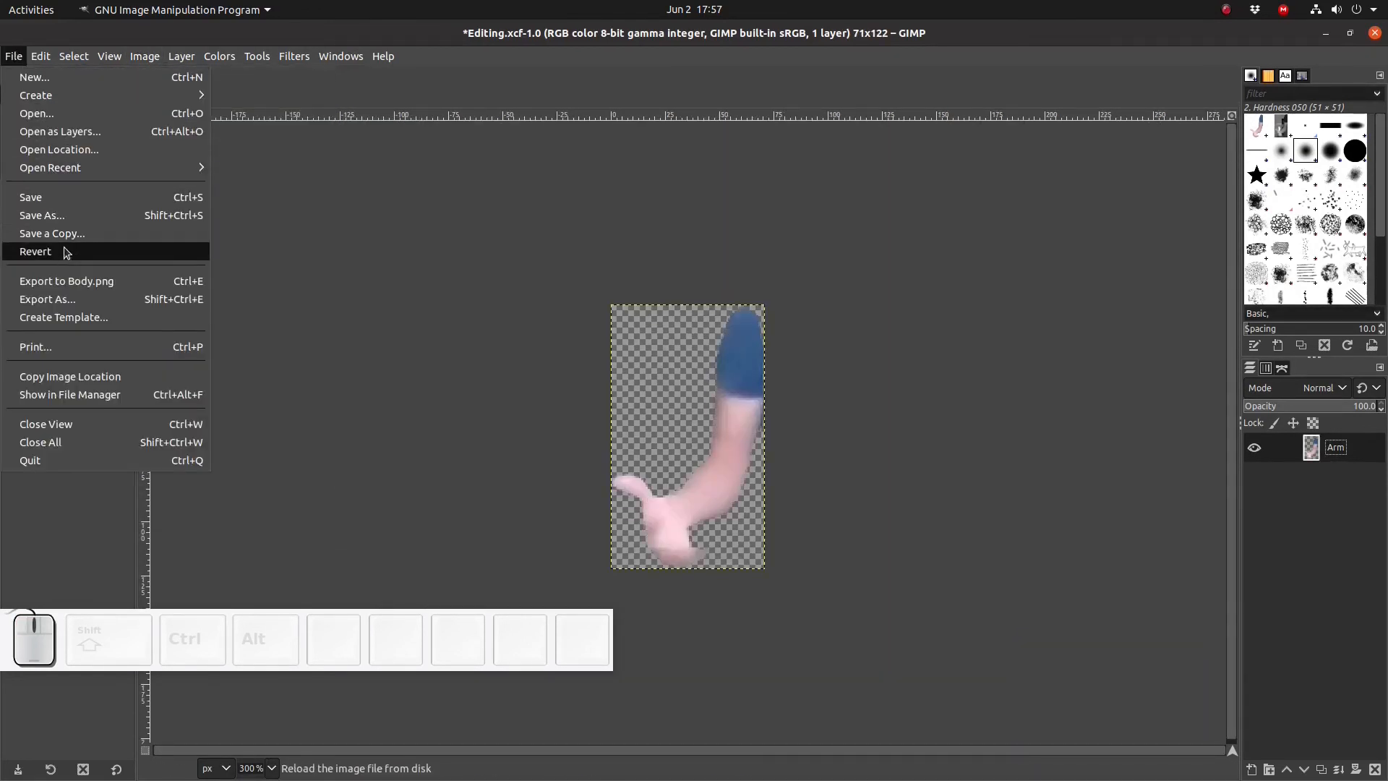
{"action": "left_click", "coordinate": [58, 299]}
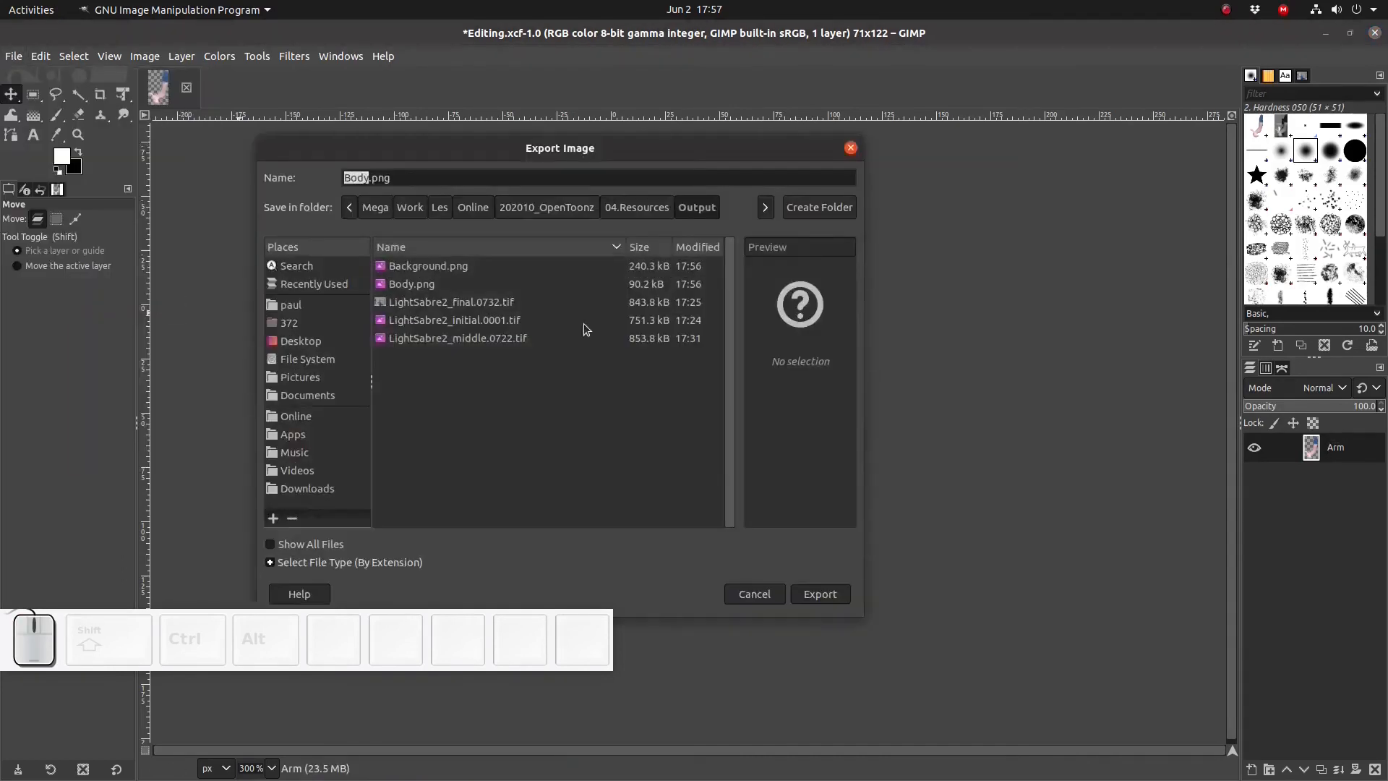
{"action": "type", "text": "Severed"}
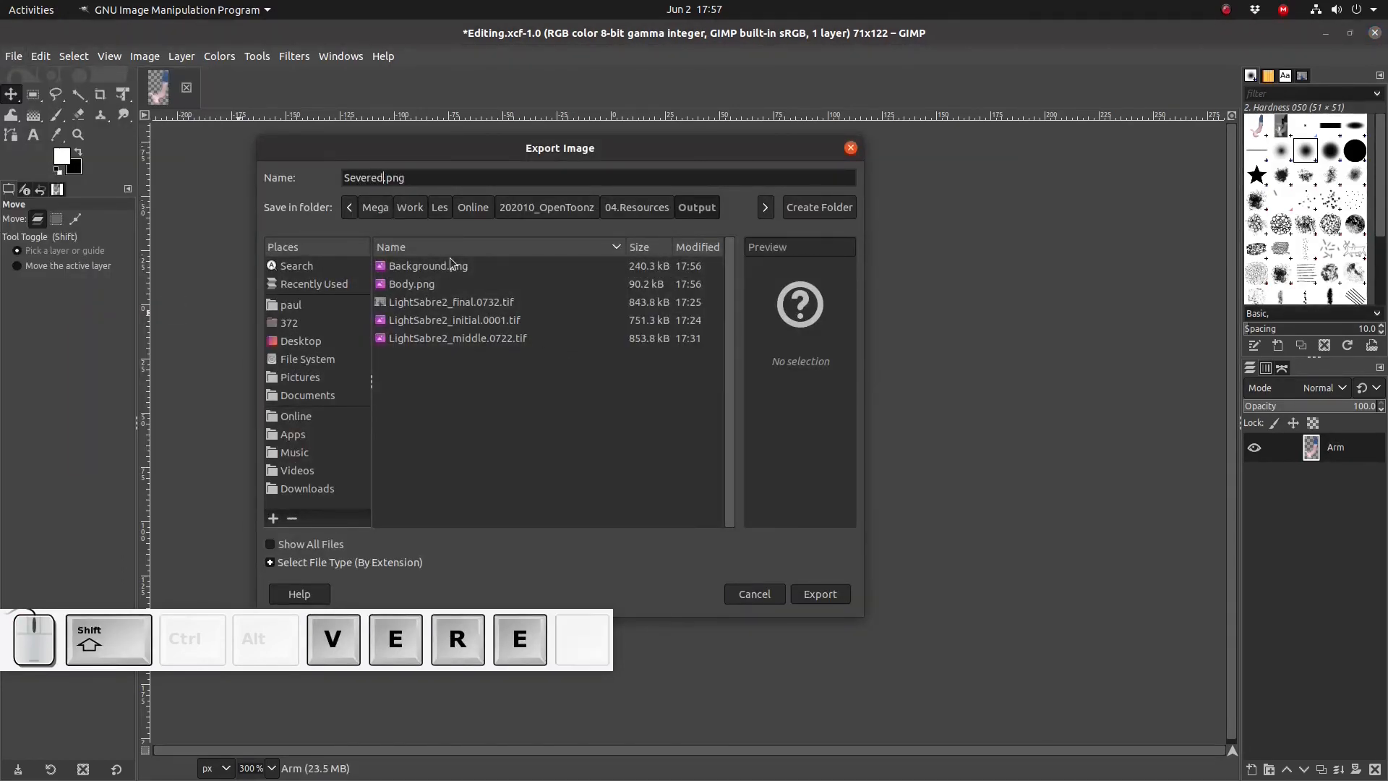
{"action": "type", "text": "Arm"}
{"action": "key", "text": "Return"}
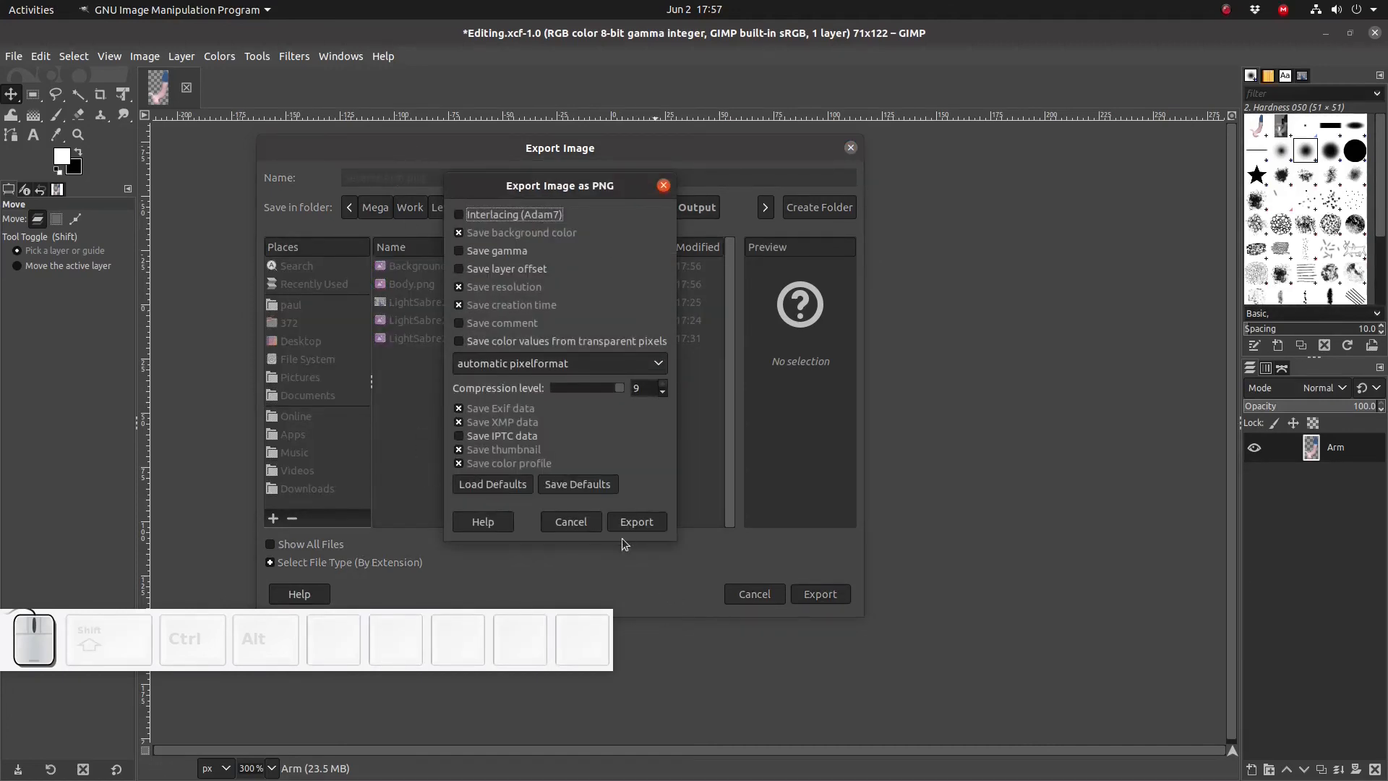
{"action": "left_click", "coordinate": [625, 525]}
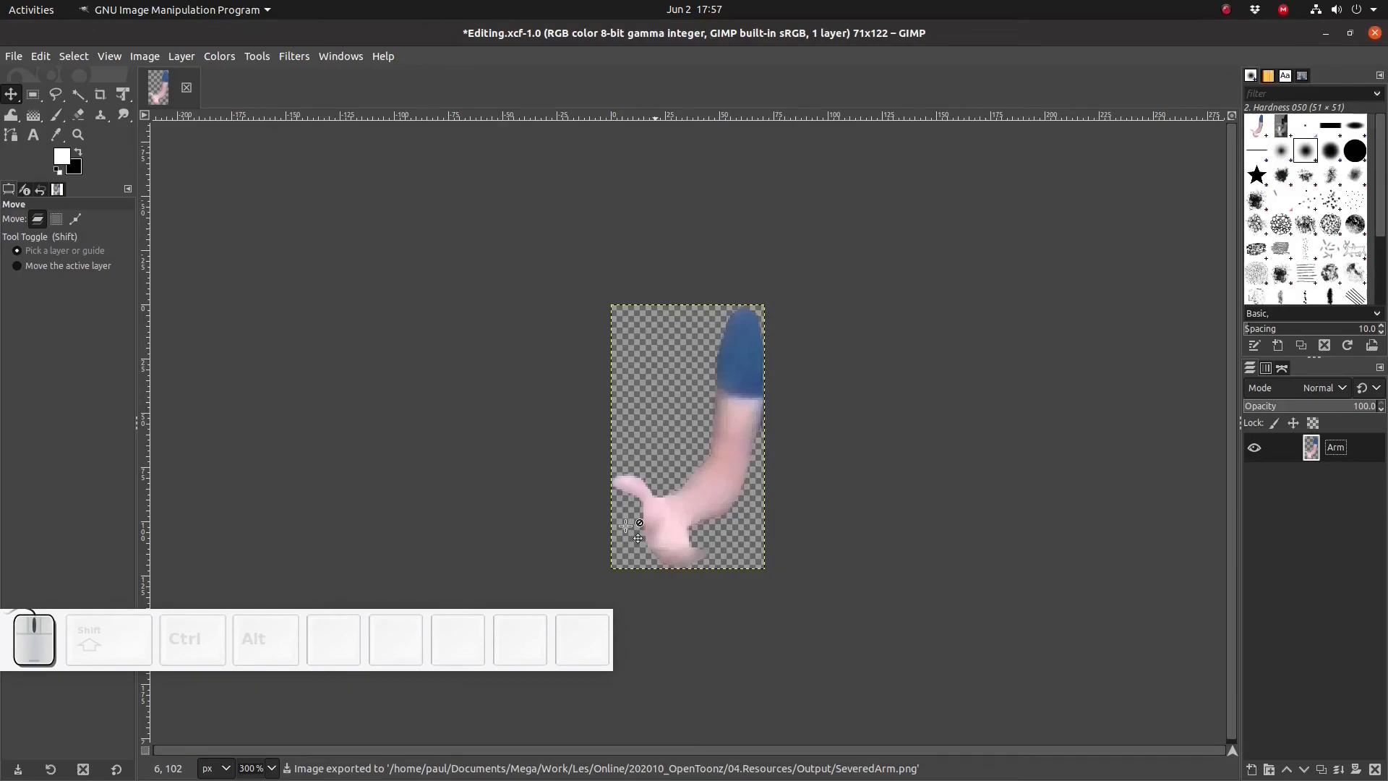
- Undo the canvas fit and the layer deletions to restore all three layers
{"action": "key", "text": "ctrl+z"}
{"action": "key", "text": "ctrl+z"}
{"action": "key", "text": "ctrl+z"}
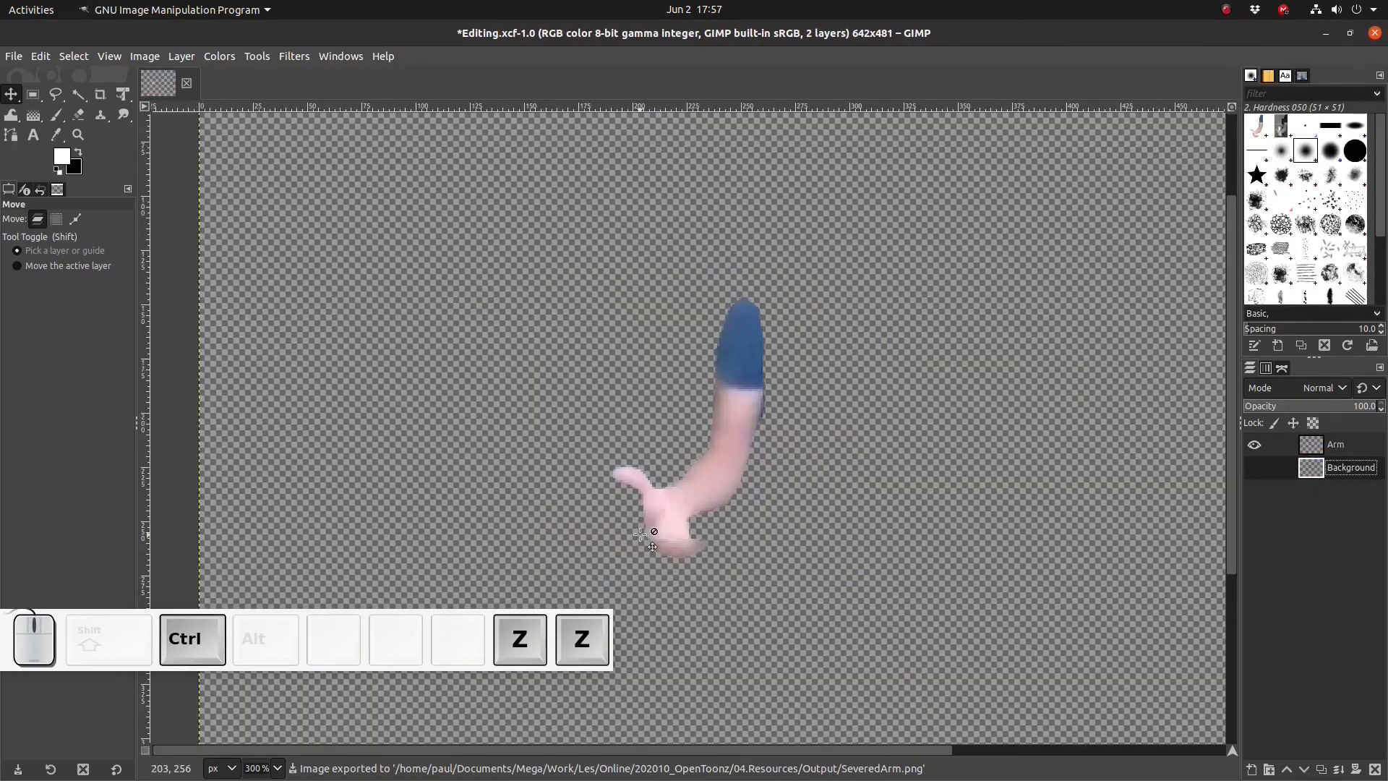
{"action": "key", "text": "ctrl+z"}
{"action": "key", "text": "ctrl+z"}
{"action": "key", "text": "ctrl+z"}
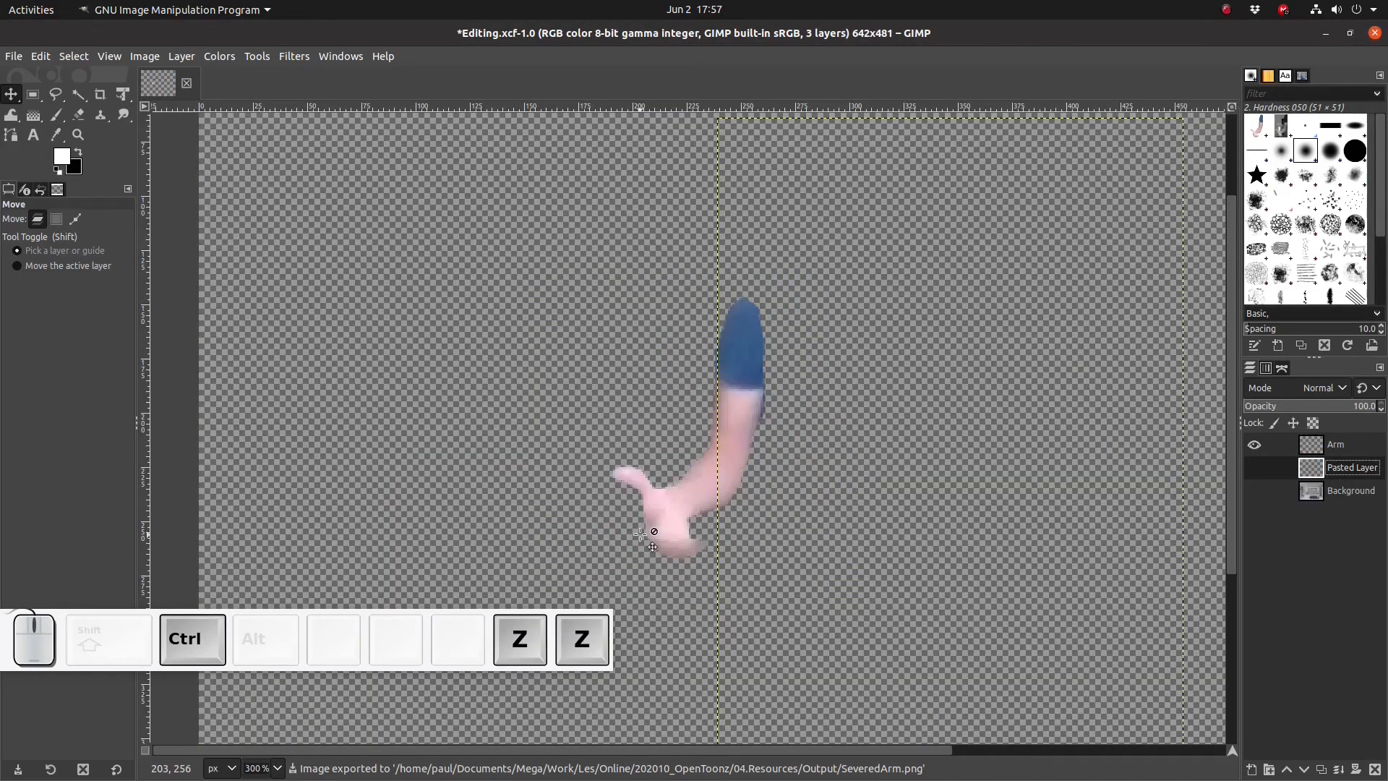
- Turn the Pasted Layer and Background visible again alongside the Arm layer
{"action": "left_click", "coordinate": [1254, 467]}
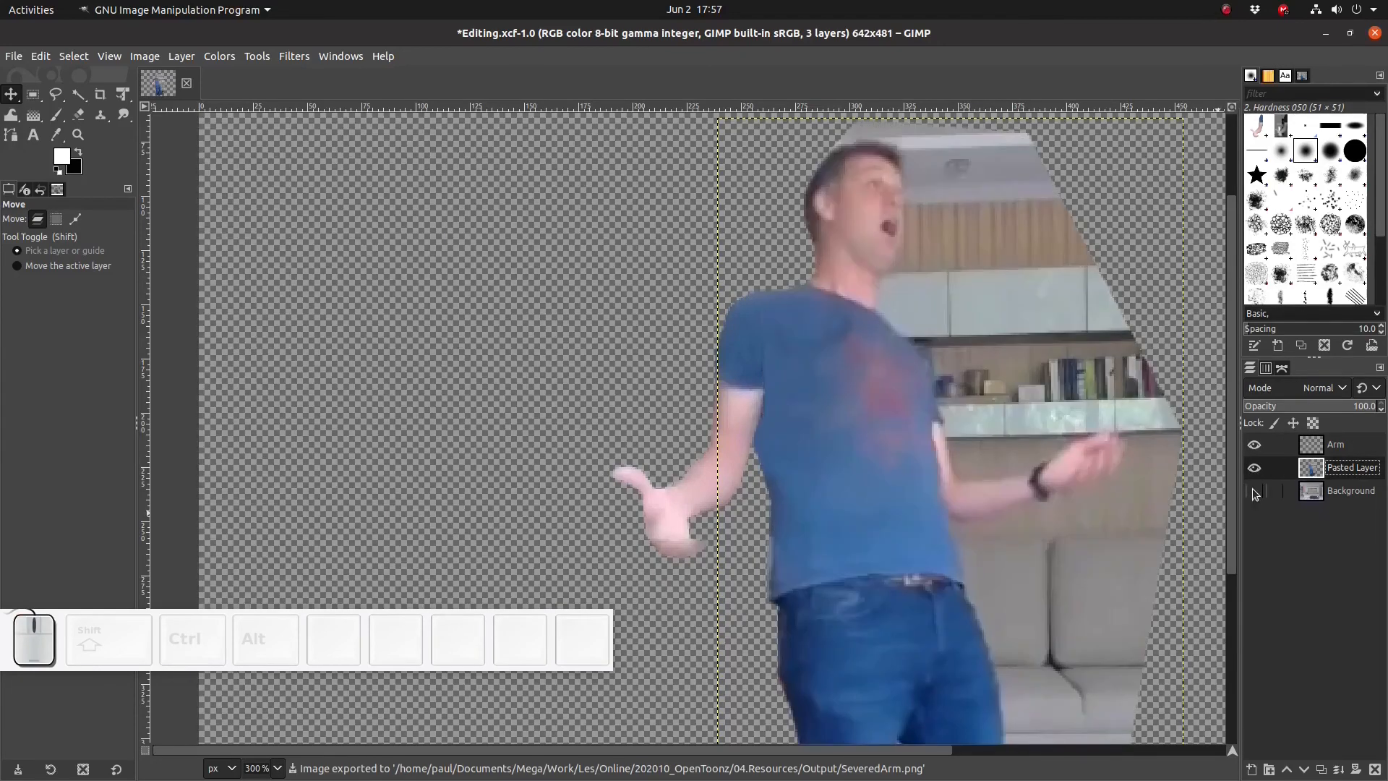
{"action": "left_click", "coordinate": [1254, 491]}
{"action": "scroll", "coordinate": [751, 448], "scroll_direction": "down", "scroll_amount": 5}
{"action": "scroll", "coordinate": [748, 448], "scroll_direction": "up", "scroll_amount": 5}
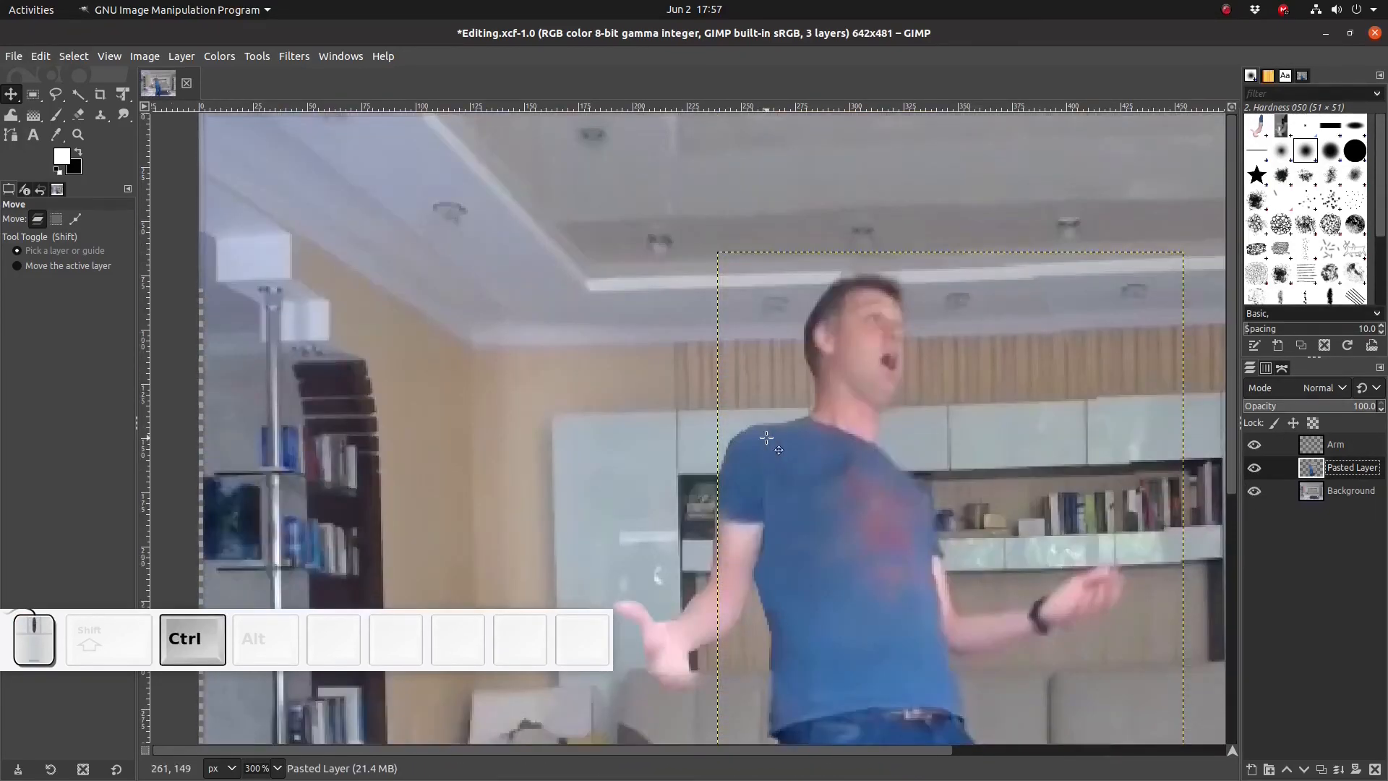
{"action": "scroll", "coordinate": [752, 452], "scroll_direction": "down", "scroll_amount": 2, "text": "ctrl"}
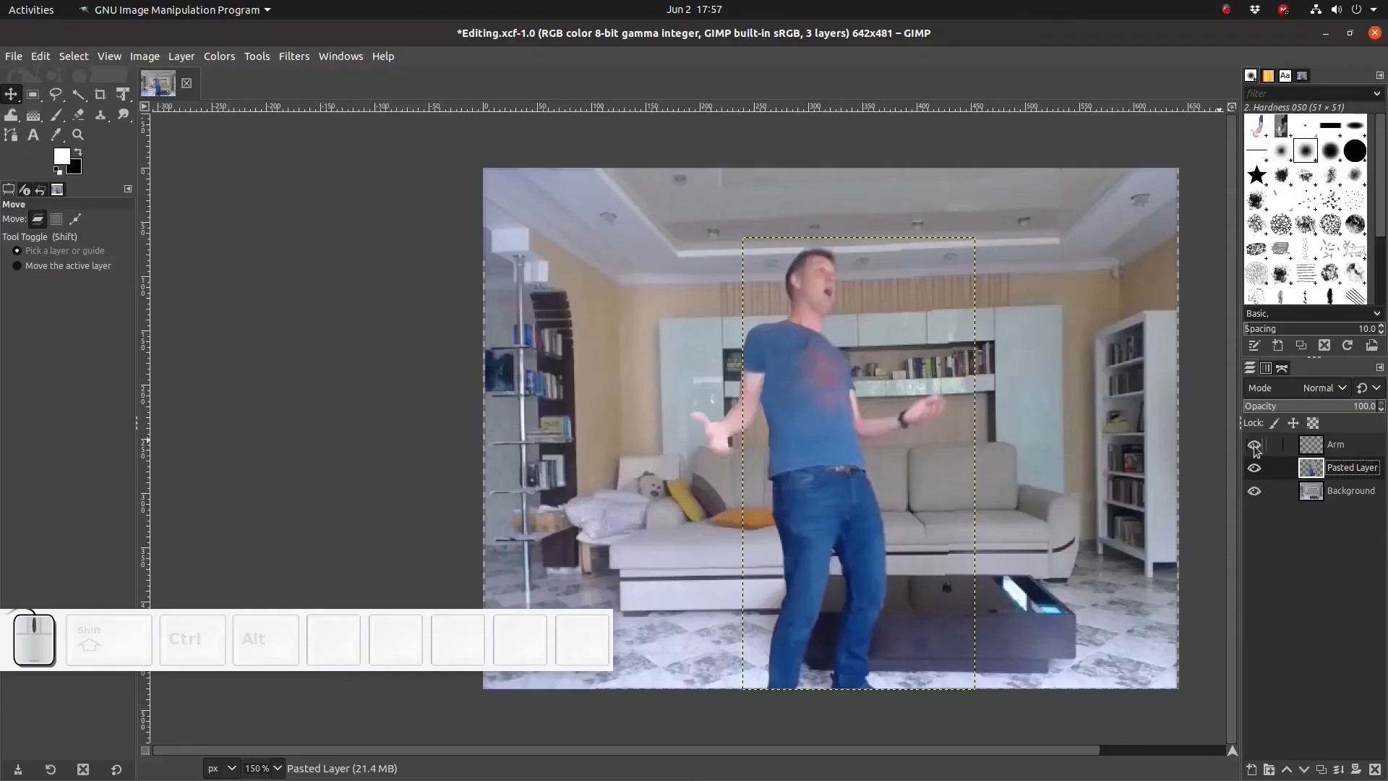